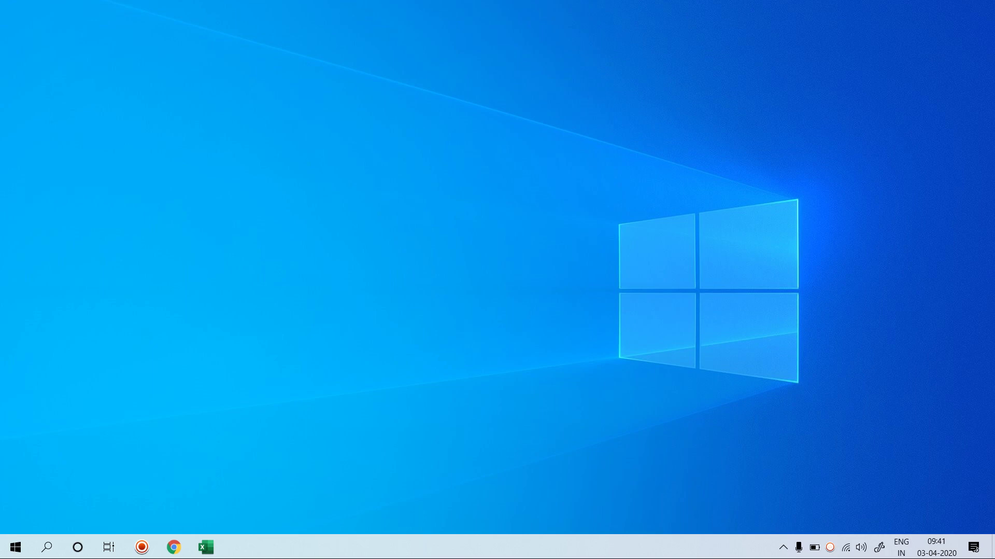
- Switch to the Excel workbook and clear the existing IF formulas from column B of the Ex-1 sheet
{"action": "left_click", "coordinate": [206, 546]}
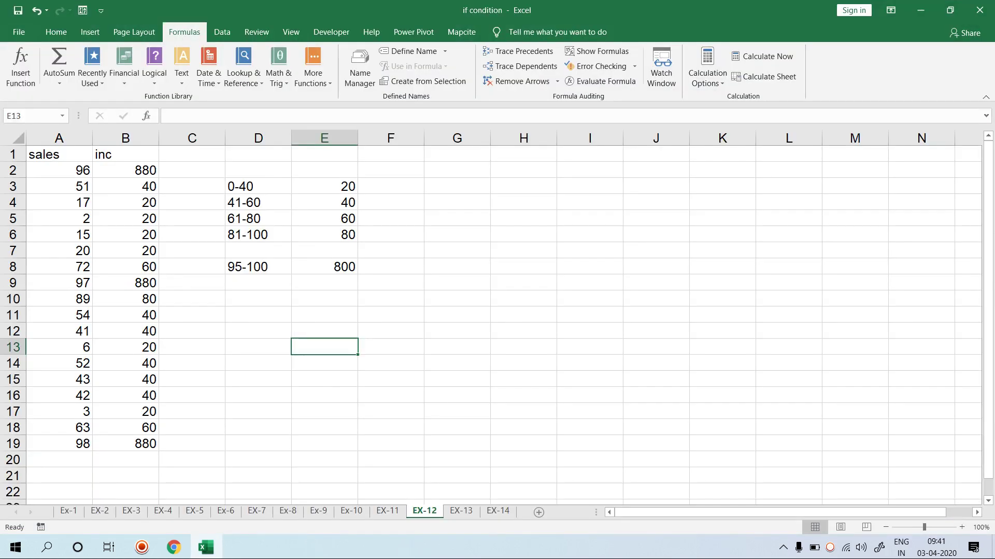
{"action": "left_click", "coordinate": [68, 510]}
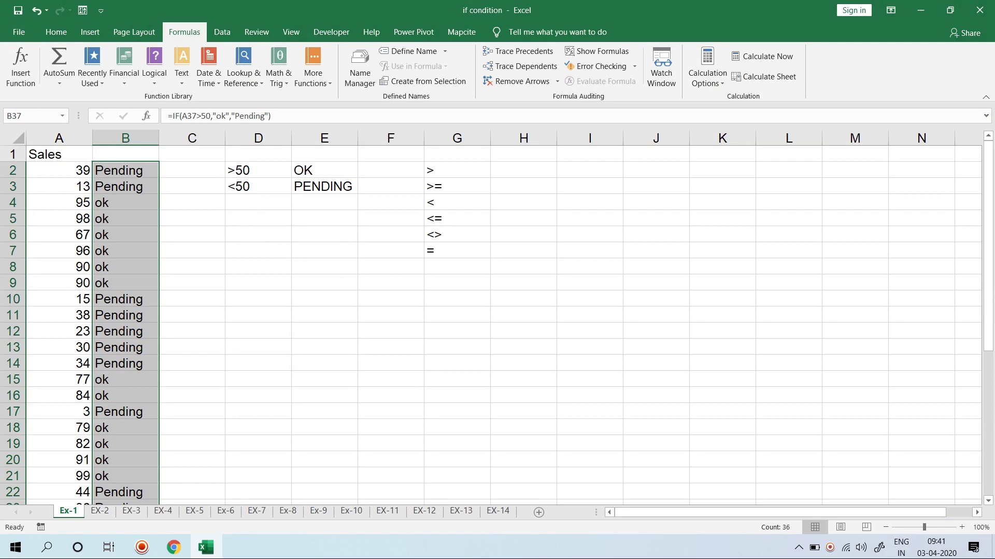
{"action": "key", "text": "Delete"}
- Enter =IF(A2>50,"PASS","FAIL") in cell B2, beside the first sales value
{"action": "key", "text": "Up"}
{"action": "key", "text": "Up"}
{"action": "key", "text": "Up"}
{"action": "key", "text": "Up"}
{"action": "key", "text": "Up"}
{"action": "key", "text": "Up"}
{"action": "key", "text": "Up"}
{"action": "key", "text": "Up"}
{"action": "key", "text": "Up"}
{"action": "key", "text": "Up"}
{"action": "key", "text": "Up"}
{"action": "key", "text": "Up"}
{"action": "key", "text": "Up"}
{"action": "key", "text": "Up"}
{"action": "key", "text": "Up"}
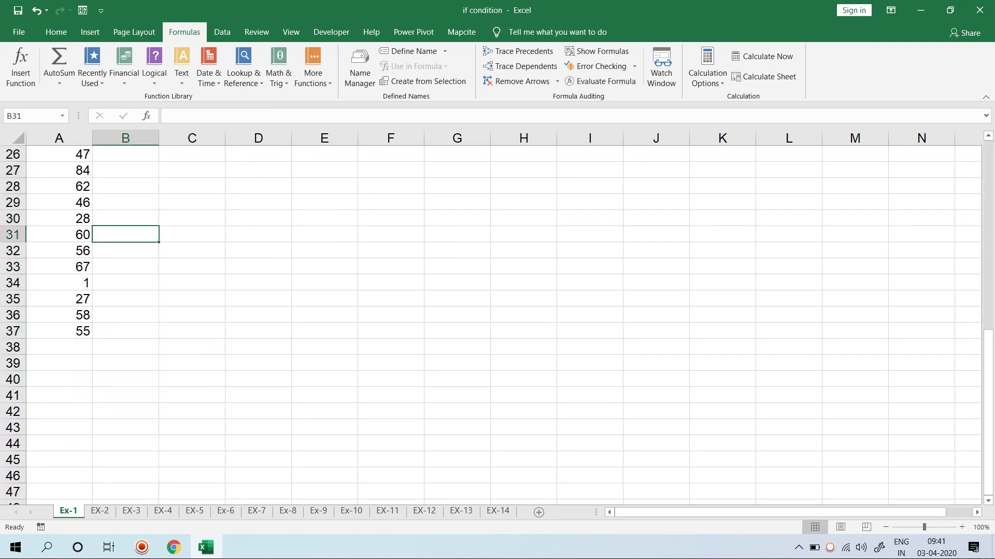
{"action": "key", "text": "Up"}
{"action": "key", "text": "Up"}
{"action": "key", "text": "Up"}
{"action": "key", "text": "Up"}
{"action": "key", "text": "Up"}
{"action": "key", "text": "Up"}
{"action": "key", "text": "Up"}
{"action": "key", "text": "Up"}
{"action": "key", "text": "Up"}
{"action": "key", "text": "Up"}
{"action": "key", "text": "Up"}
{"action": "key", "text": "Up"}
{"action": "key", "text": "Up"}
{"action": "key", "text": "Up"}
{"action": "key", "text": "Up"}
{"action": "key", "text": "Up"}
{"action": "key", "text": "Up"}
{"action": "key", "text": "Up"}
{"action": "key", "text": "Up"}
{"action": "key", "text": "Up"}
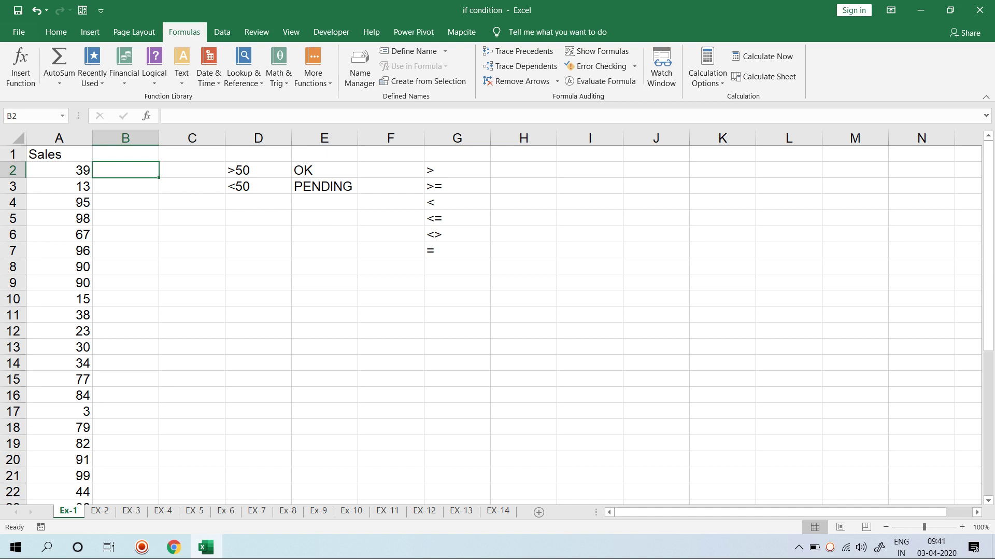
{"action": "type", "text": "=IF"}
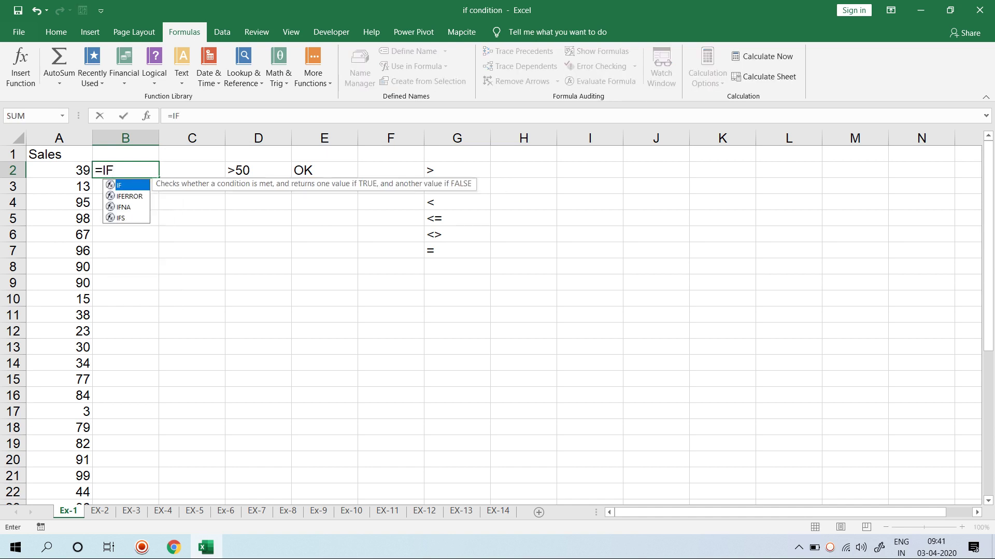
{"action": "type", "text": "("}
{"action": "key", "text": "Left"}
{"action": "type", "text": ">50"}
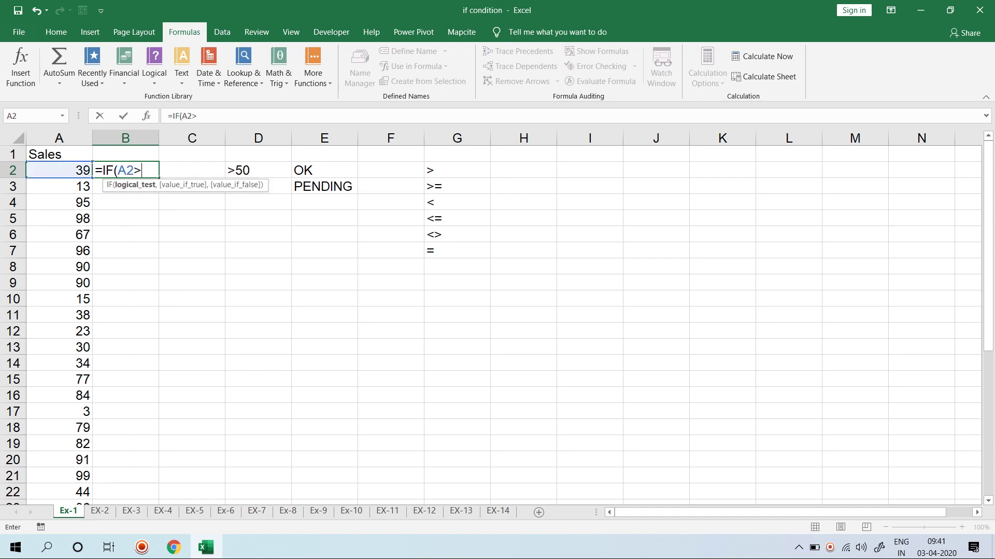
{"action": "type", "text": ",\""}
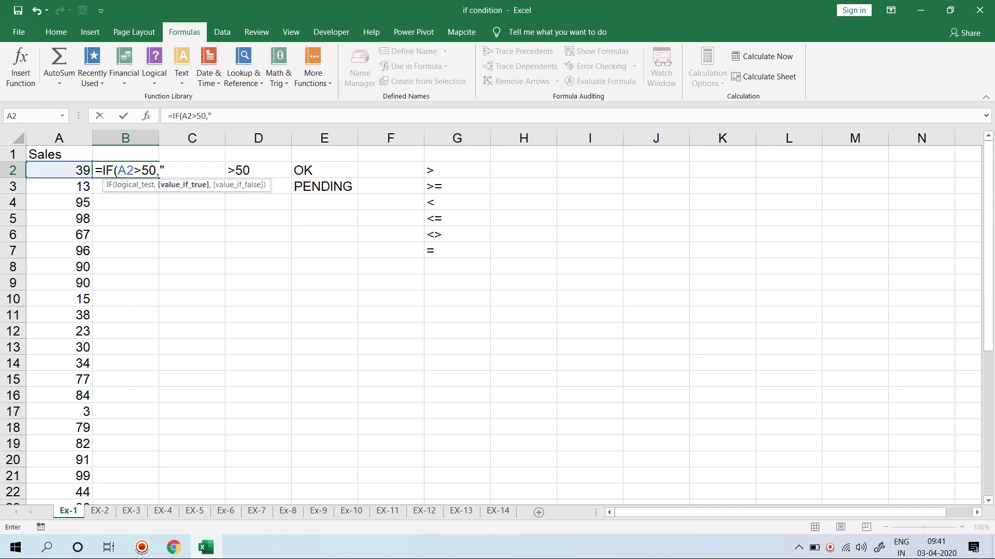
{"action": "type", "text": "PASS\","}
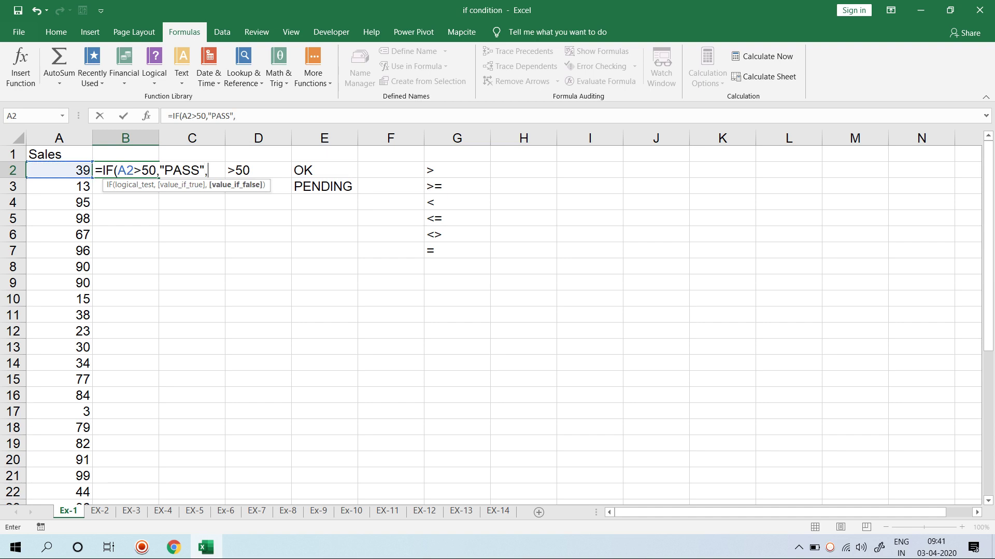
{"action": "type", "text": "\"FAIL\""}
{"action": "key", "text": "Return"}
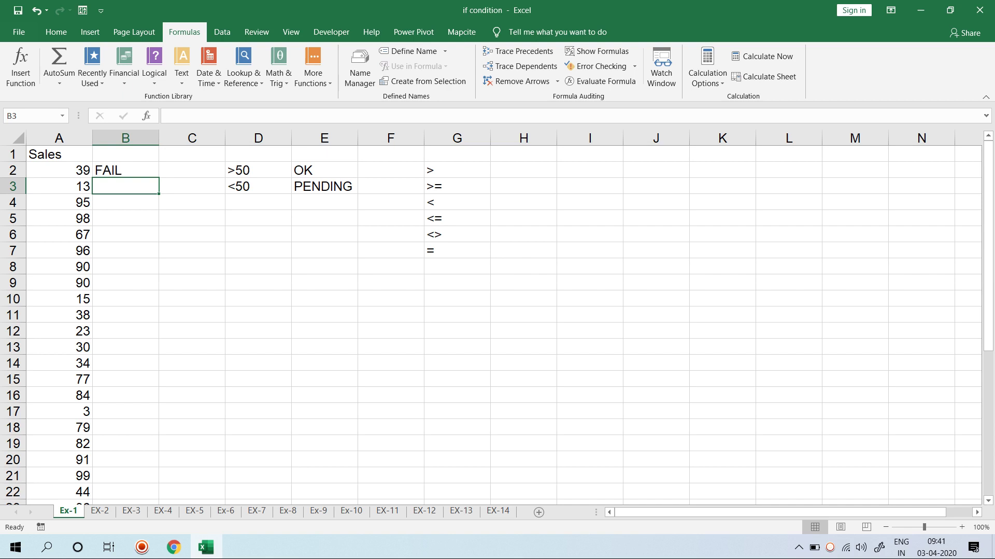
{"action": "key", "text": "Up"}
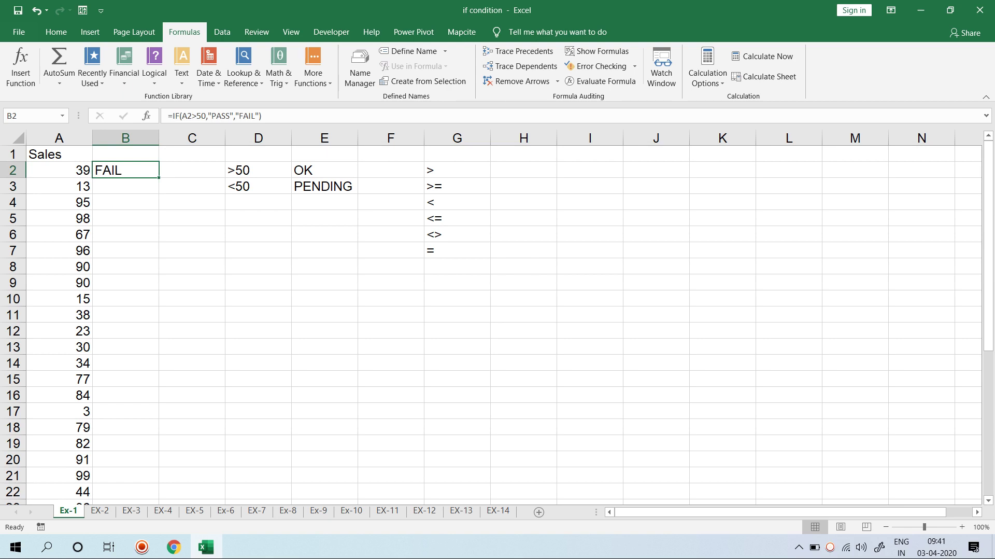
{"action": "left_click", "coordinate": [324, 250]}
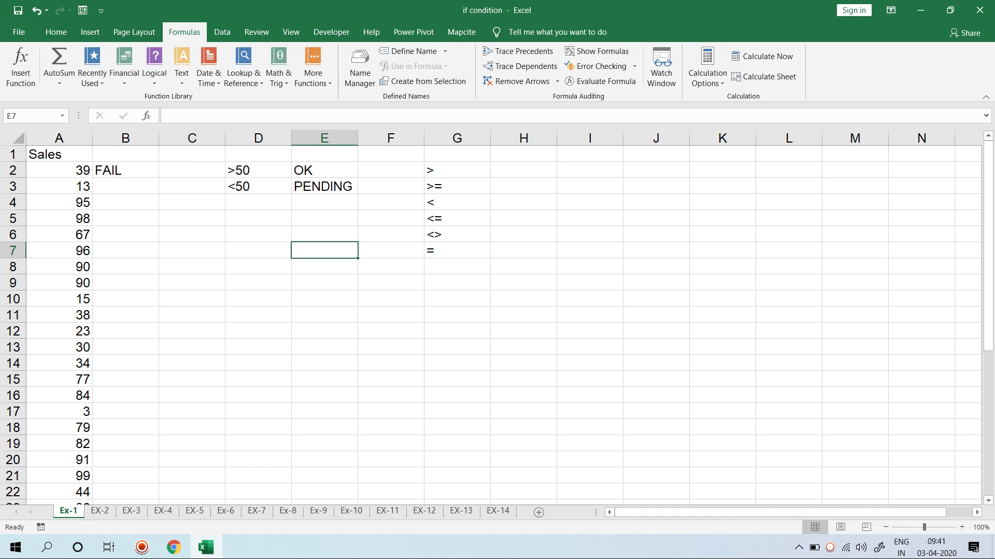
{"action": "type", "text": "=if"}
{"action": "key", "text": "Tab"}
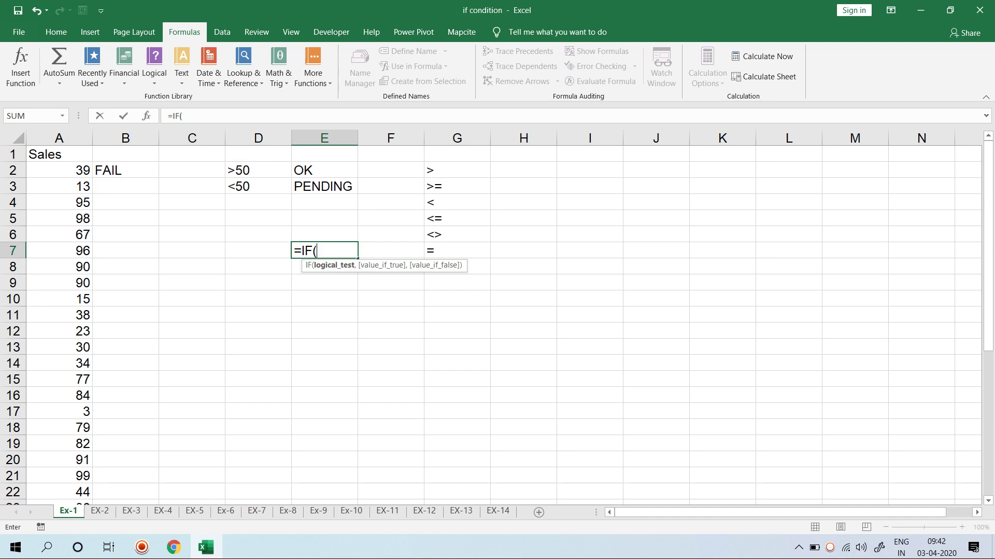
{"action": "key", "text": "Escape"}
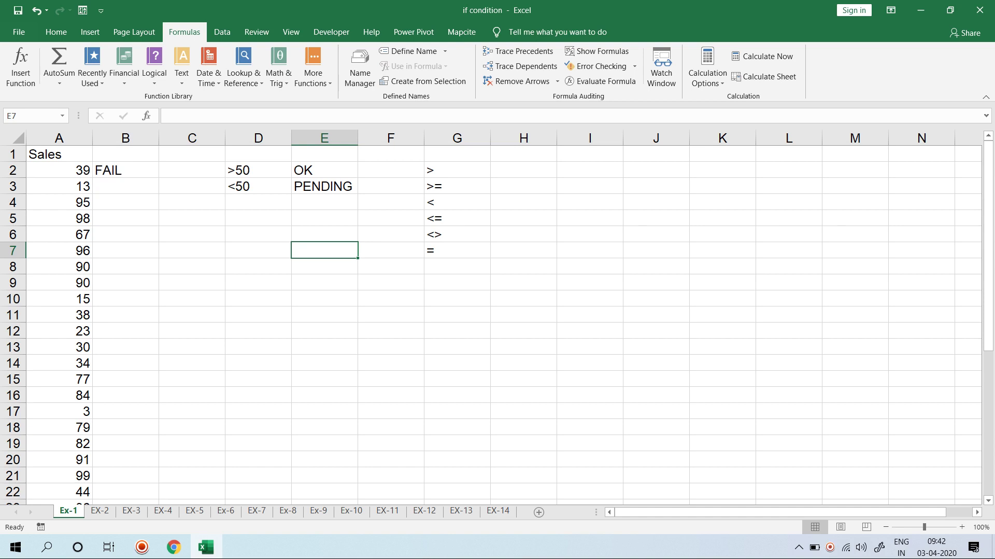
- Enter a NOT formula in cell E7 that refers to cell D7
{"action": "type", "text": "=NOOT"}
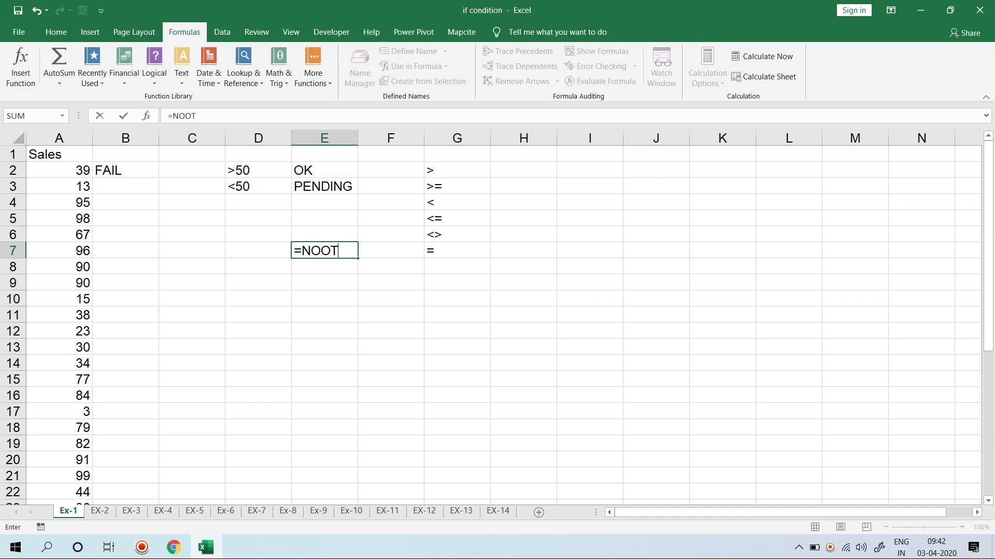
{"action": "key", "text": "BackSpace"}
{"action": "key", "text": "BackSpace"}
{"action": "type", "text": "T("}
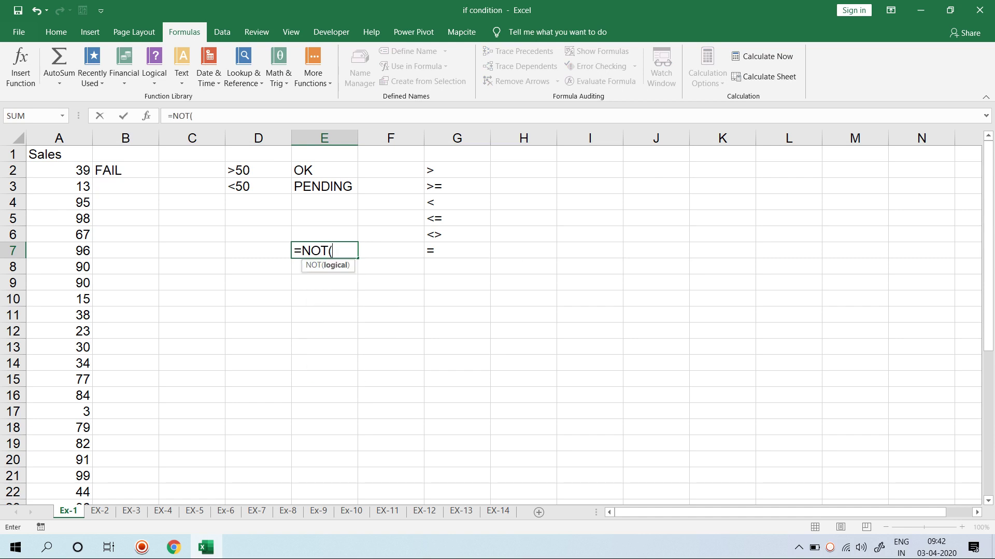
{"action": "key", "text": "Left"}
{"action": "key", "text": "Return"}
- Enter FALSE in cell D7 as the input of the NOT formula
{"action": "key", "text": "Up"}
{"action": "key", "text": "Left"}
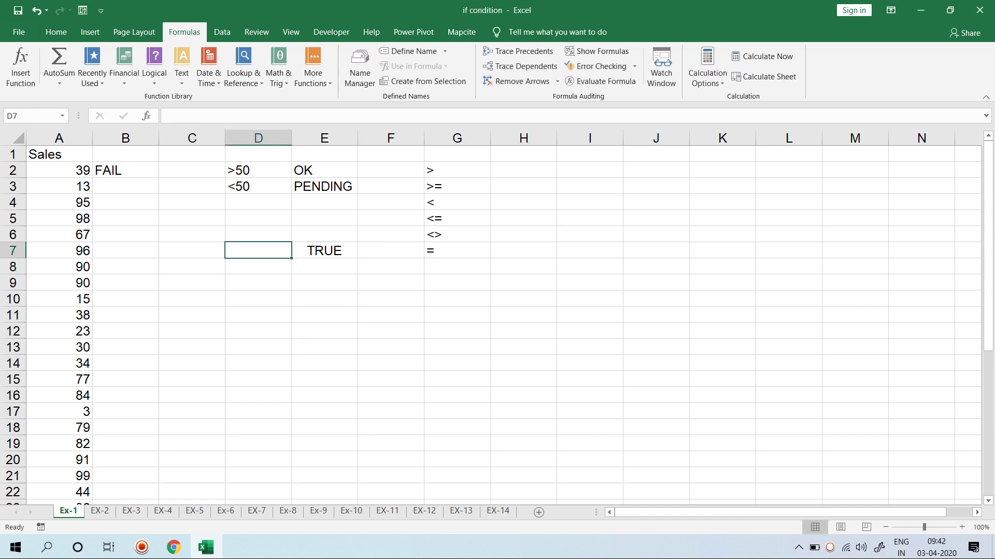
{"action": "key", "text": "F2"}
{"action": "type", "text": "FALSE"}
{"action": "key", "text": "Return"}
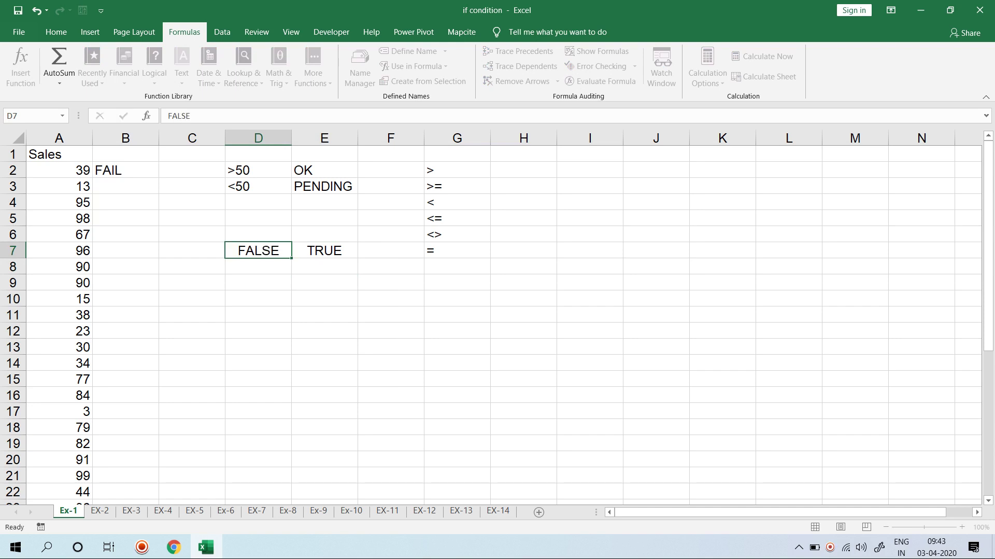
- Replace the value in cell D7 with TRUE to test the opposite case of the NOT formula
{"action": "key", "text": "Up"}
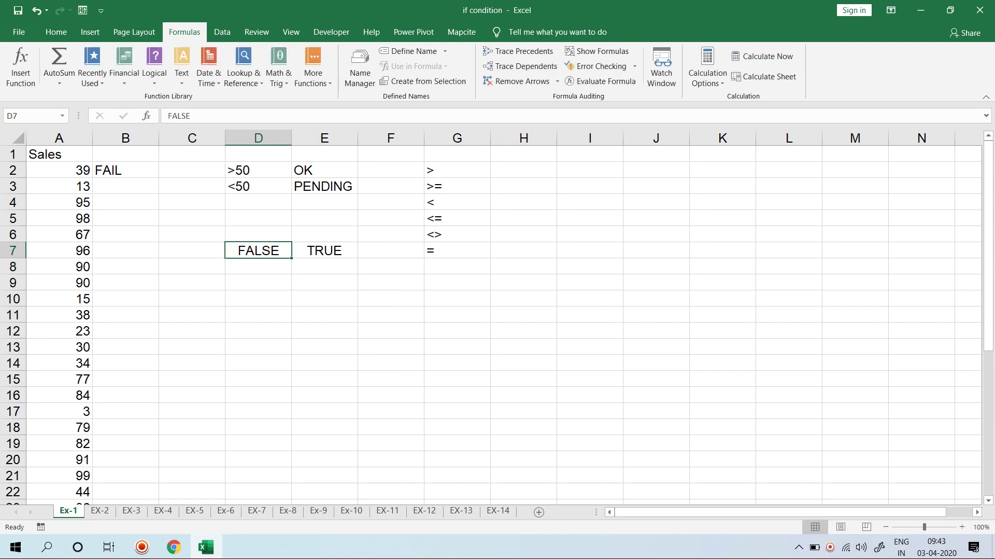
{"action": "type", "text": "TRUE"}
{"action": "key", "text": "Return"}
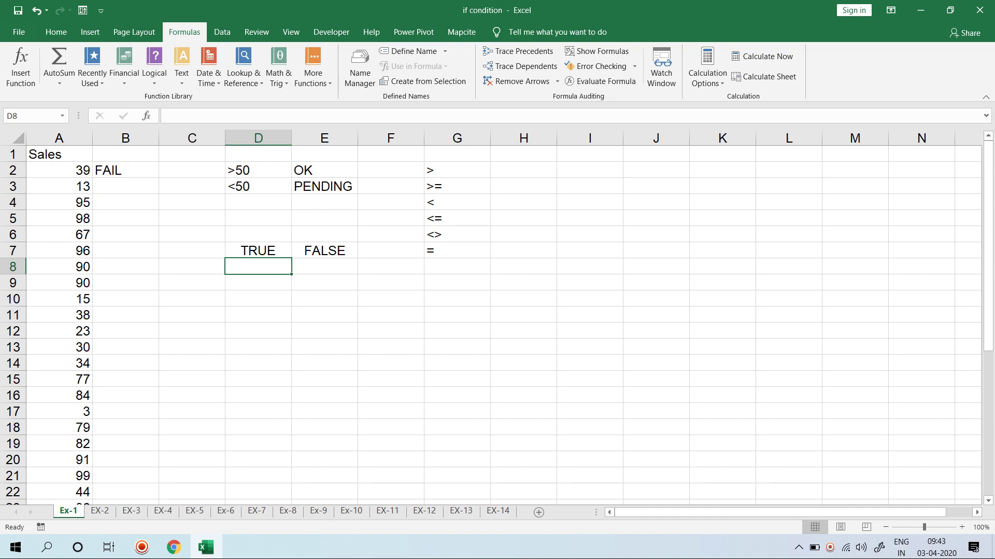
{"action": "left_click", "coordinate": [154, 65]}
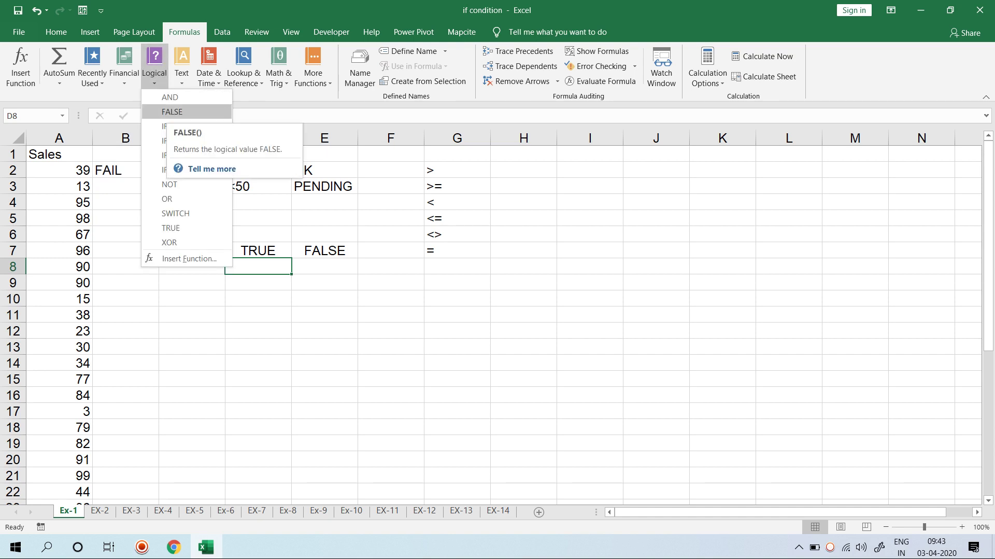
{"action": "left_click", "coordinate": [155, 73]}
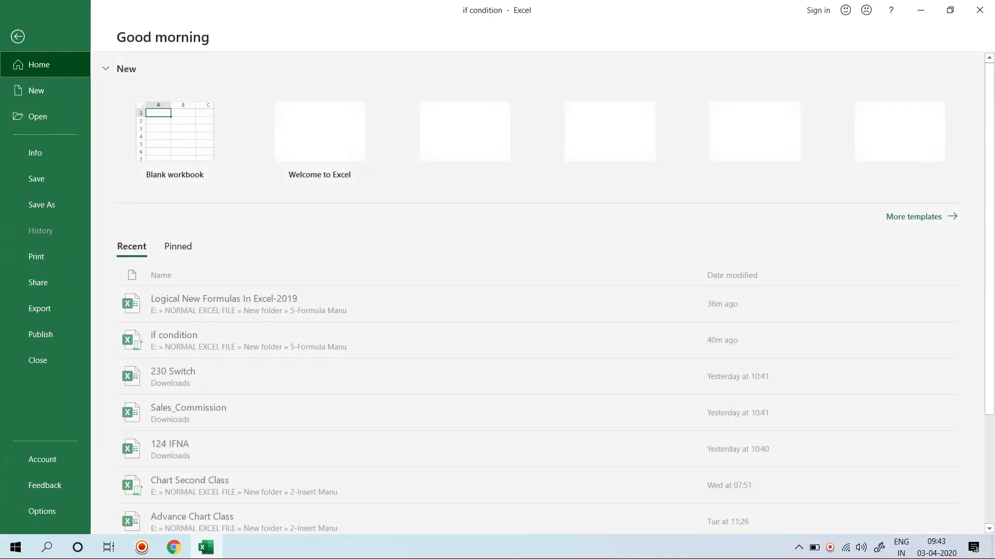
- Open the recent workbook Logical New Formulas In Excel-2019 and go to its IFNA sheet
{"action": "left_click", "coordinate": [19, 32]}
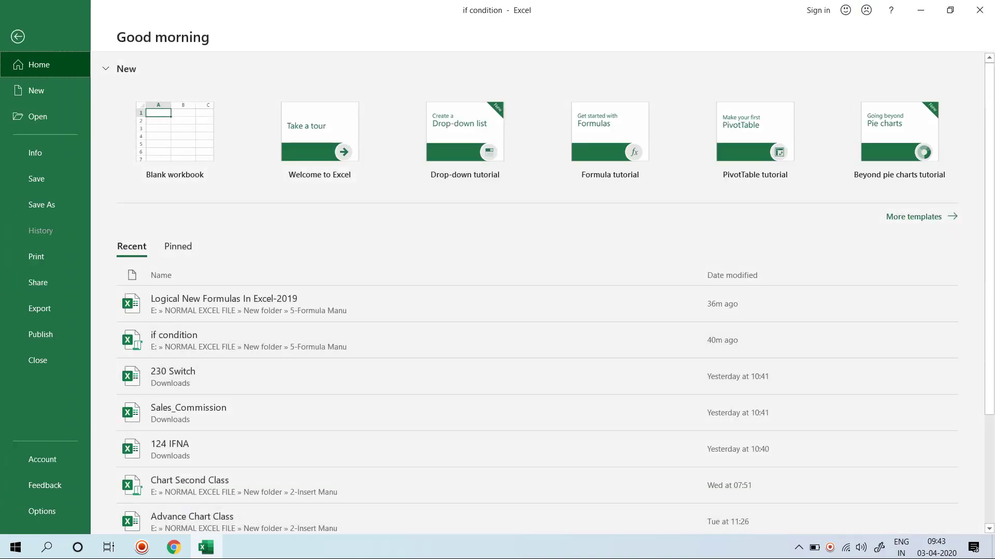
{"action": "left_click", "coordinate": [223, 303]}
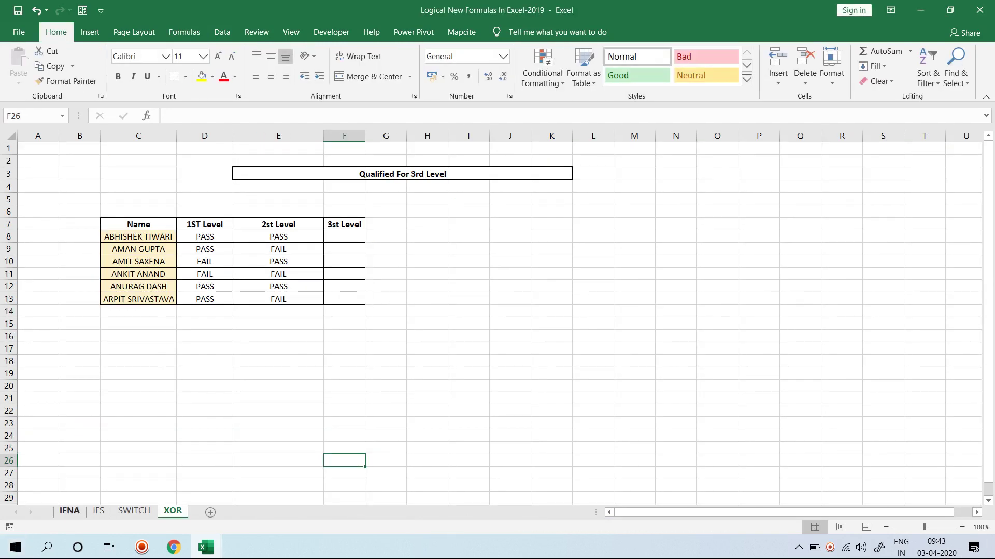
{"action": "left_click", "coordinate": [69, 510]}
- Clear cells E6:E16 below the IFNA column header
{"action": "left_click", "coordinate": [402, 230]}
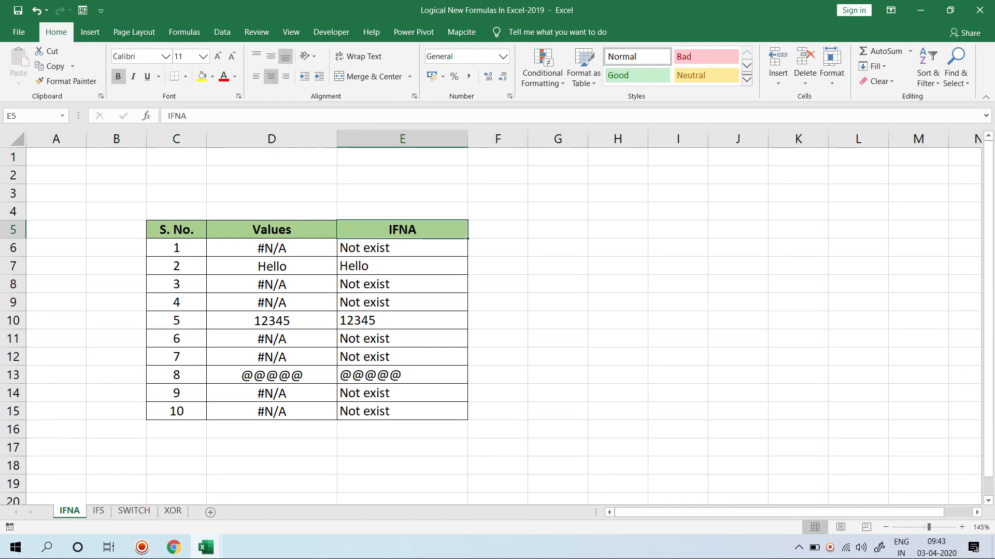
{"action": "left_click_drag", "start_coordinate": [402, 248], "coordinate": [402, 429]}
{"action": "key", "text": "Delete"}
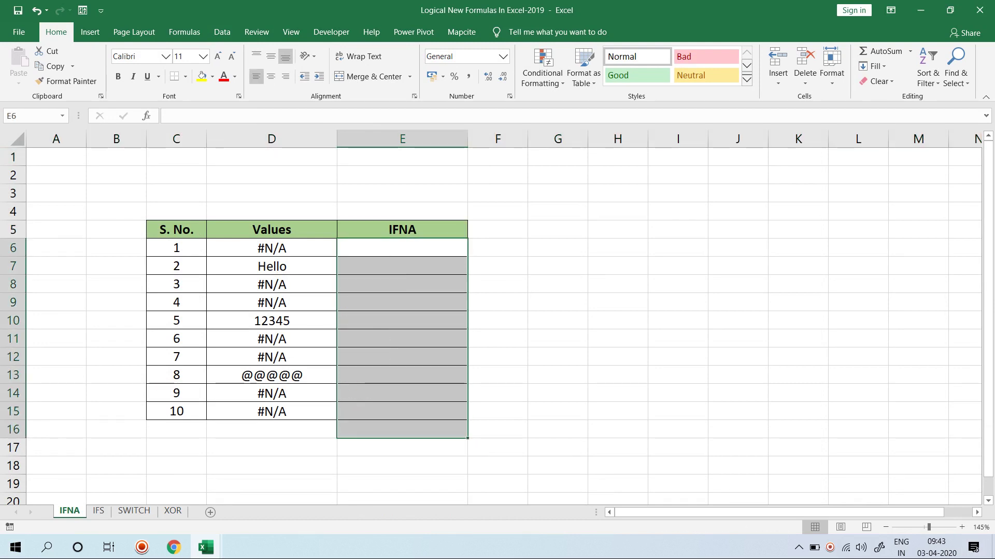
- Inspect the formula behind the first entry of the Values column, in cell D6
{"action": "left_click", "coordinate": [497, 248]}
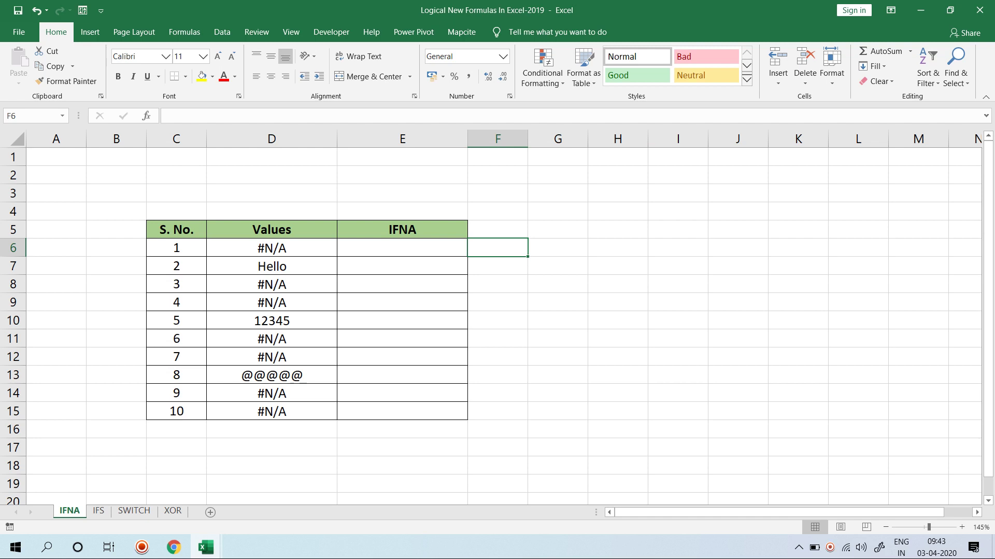
{"action": "key", "text": "Left"}
{"action": "key", "text": "Left"}
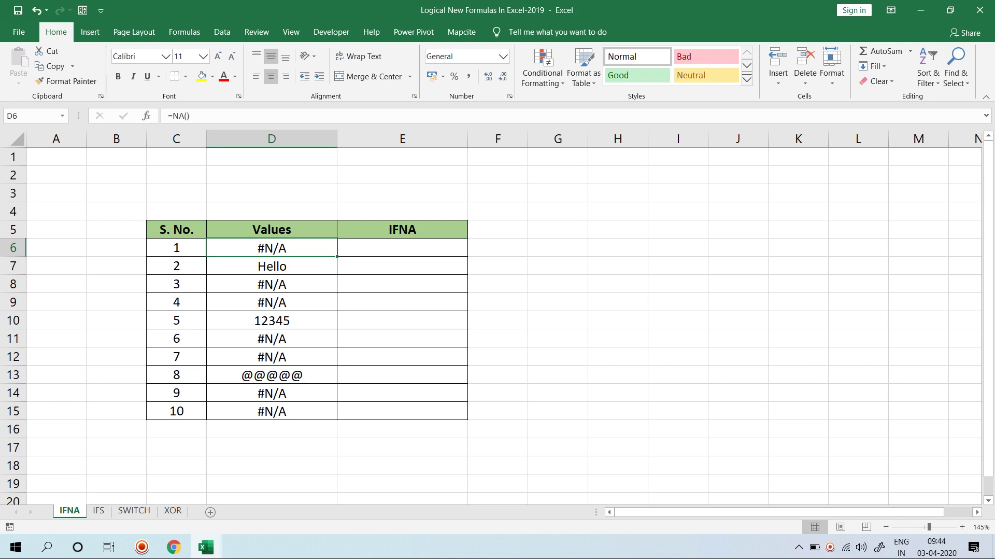
- Enter =IFNA(D6,"Value Not Exit") in cell E6, the first row of the IFNA column
{"action": "left_click", "coordinate": [402, 248]}
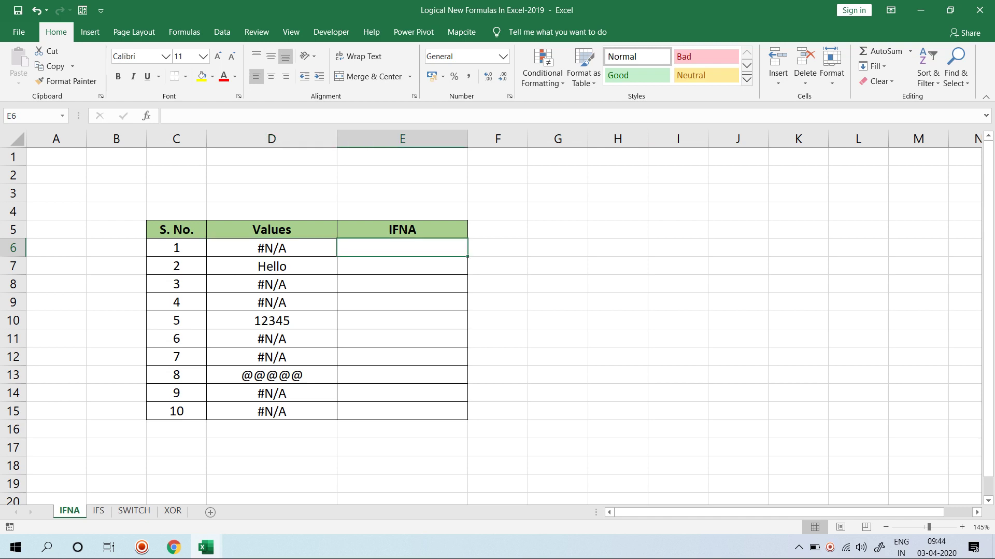
{"action": "type", "text": "=IF"}
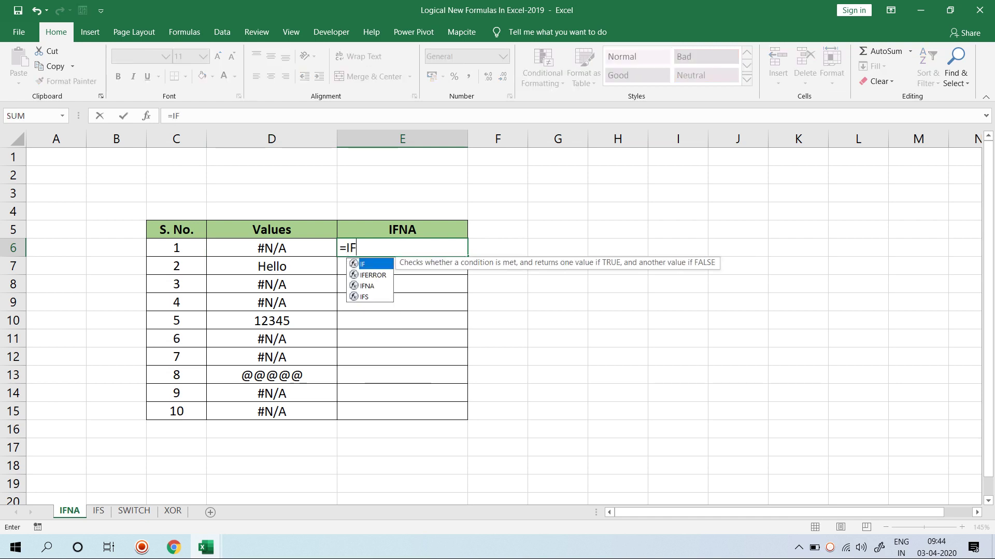
{"action": "type", "text": "NA("}
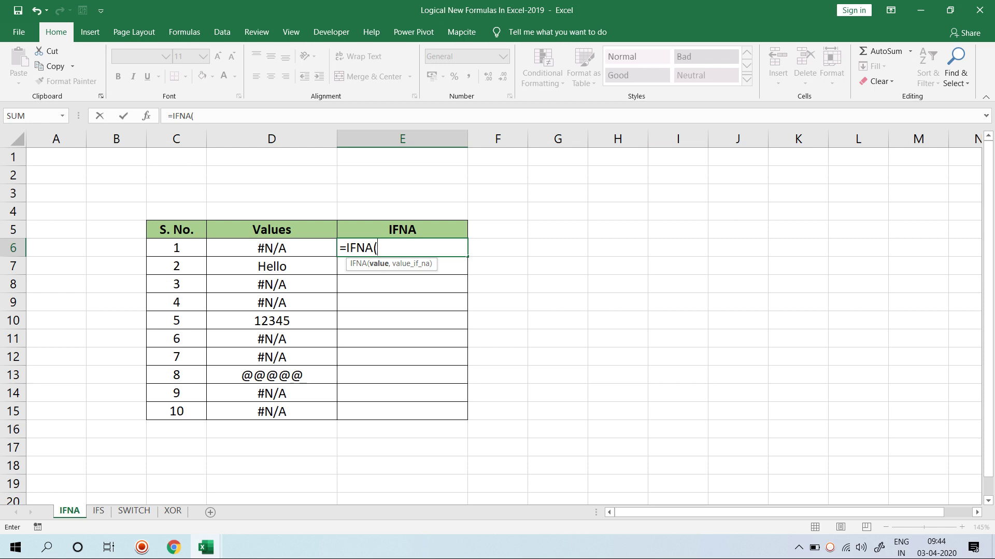
{"action": "key", "text": "Left"}
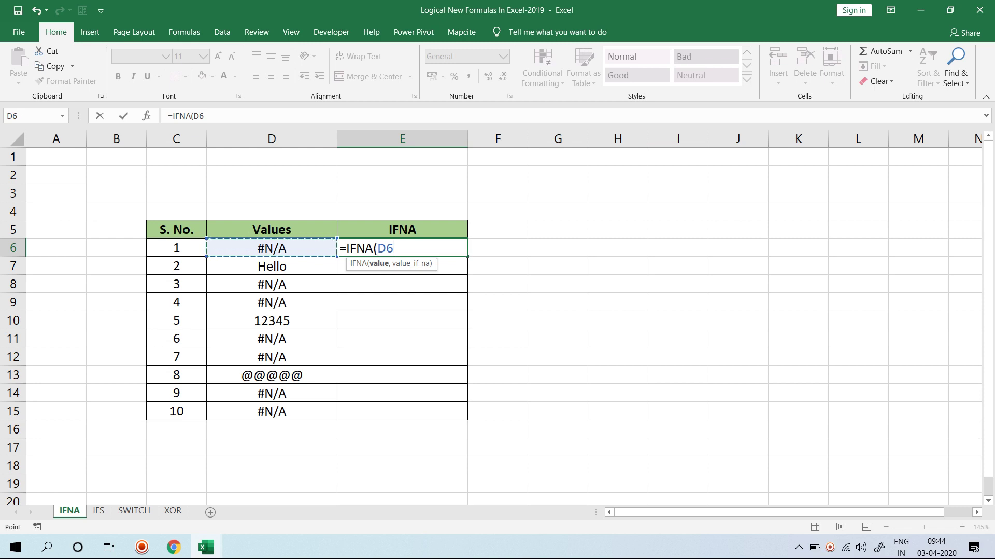
{"action": "type", "text": ",\""}
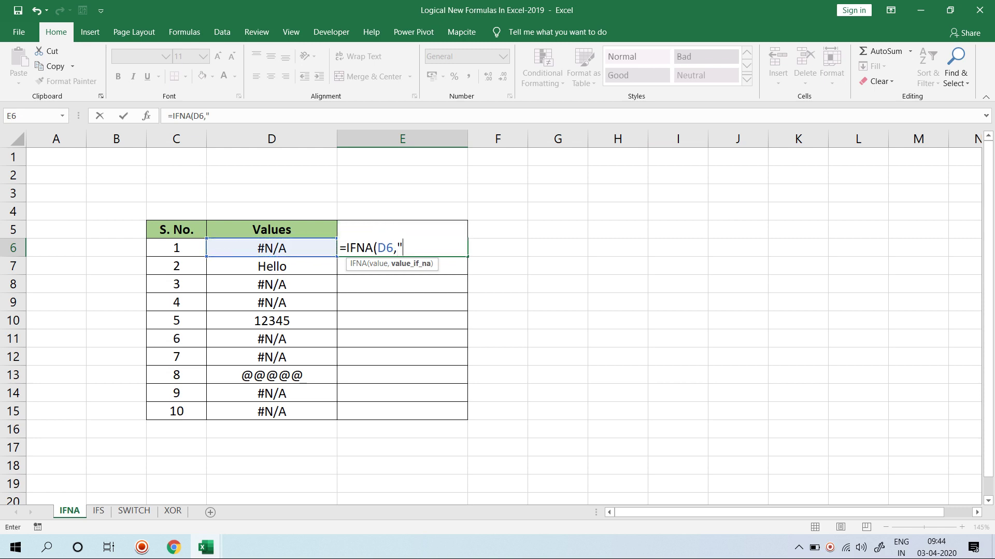
{"action": "type", "text": "Value Not Exit\")"}
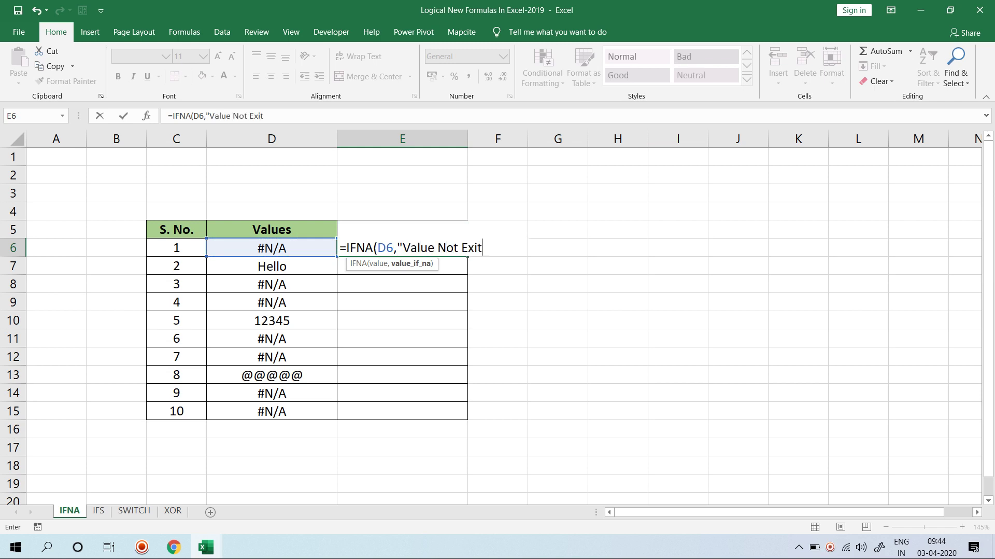
{"action": "key", "text": "Return"}
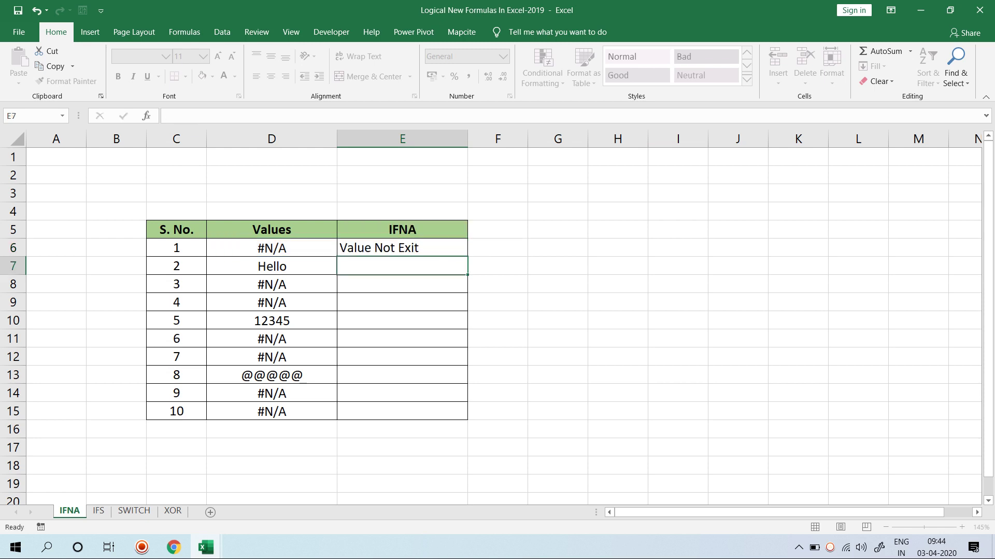
- Fill the IFNA formula from E6 down to E15 and check the filled formula in E8 and the source value in D7
{"action": "key", "text": "Left"}
{"action": "key", "text": "ctrl+Down"}
{"action": "key", "text": "Right"}
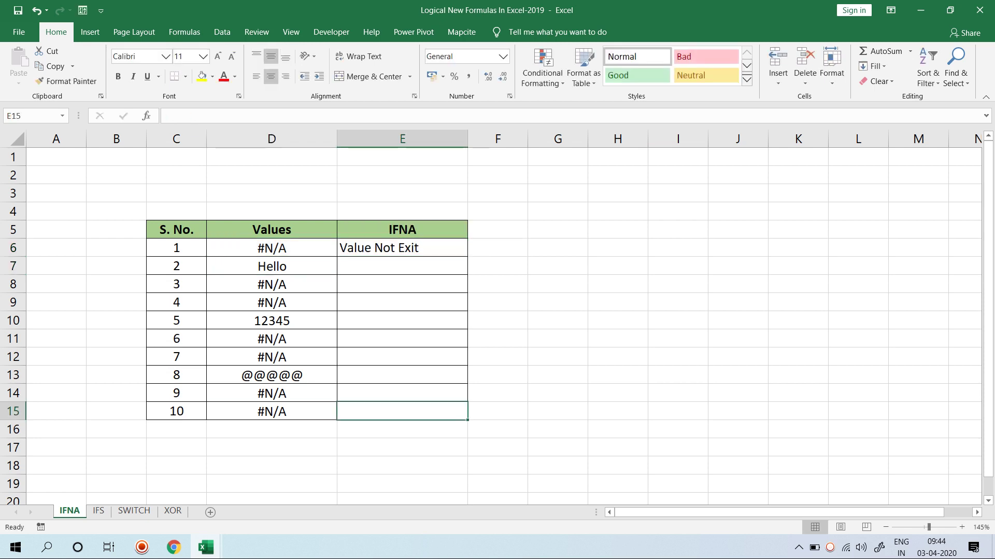
{"action": "key", "text": "ctrl+shift+Up"}
{"action": "key", "text": "ctrl+d"}
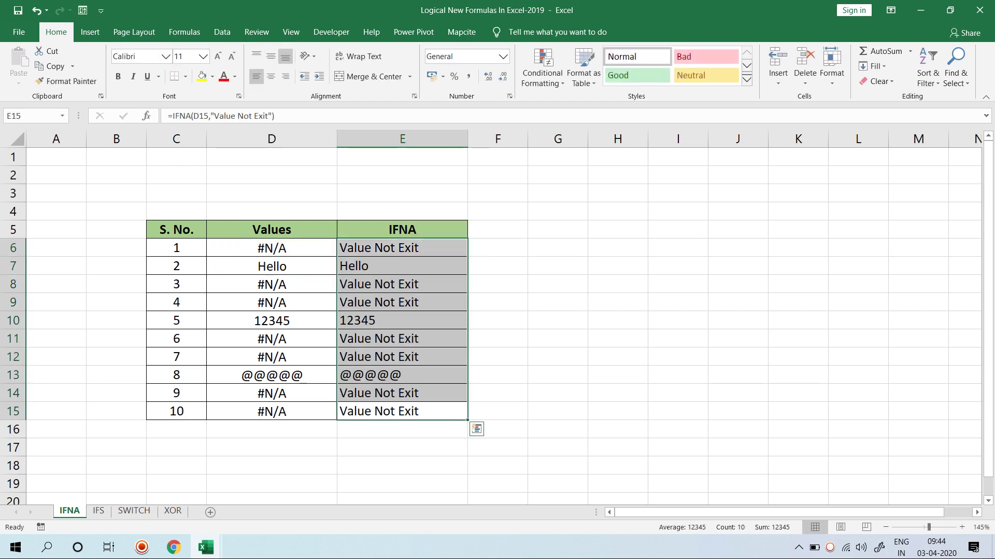
{"action": "left_click", "coordinate": [402, 284]}
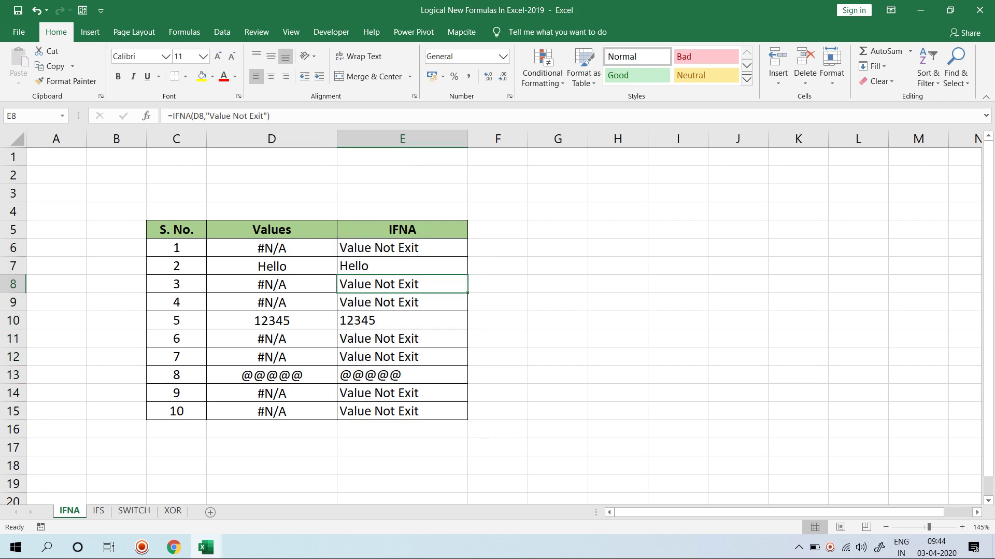
{"action": "left_click", "coordinate": [272, 266]}
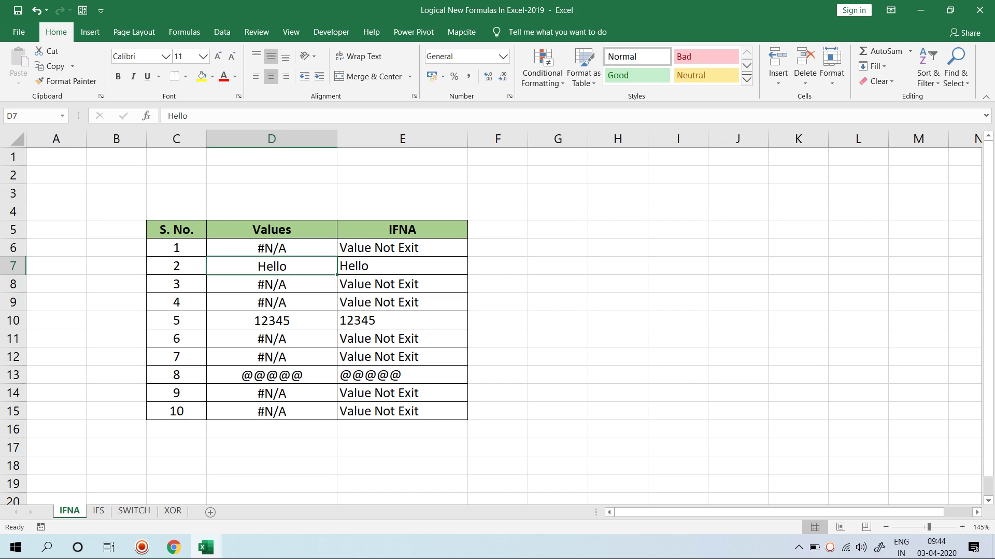
- Go to the IFS sheet with the sales commission table and enlarge it for reading
{"action": "left_click", "coordinate": [99, 510]}
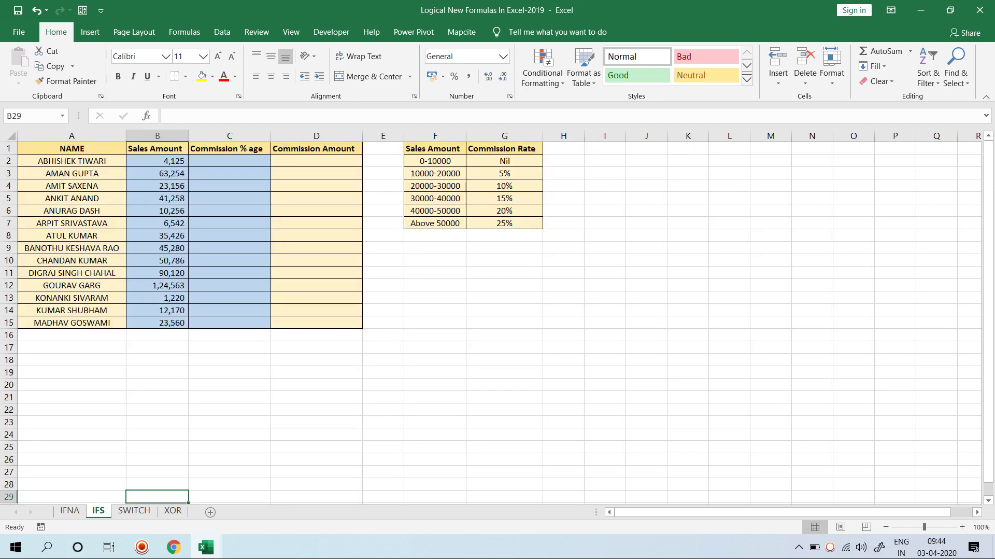
{"action": "scroll", "coordinate": [497, 322], "scroll_direction": "up", "scroll_amount": 1}
{"action": "scroll", "coordinate": [497, 322], "scroll_direction": "up", "scroll_amount": 2}
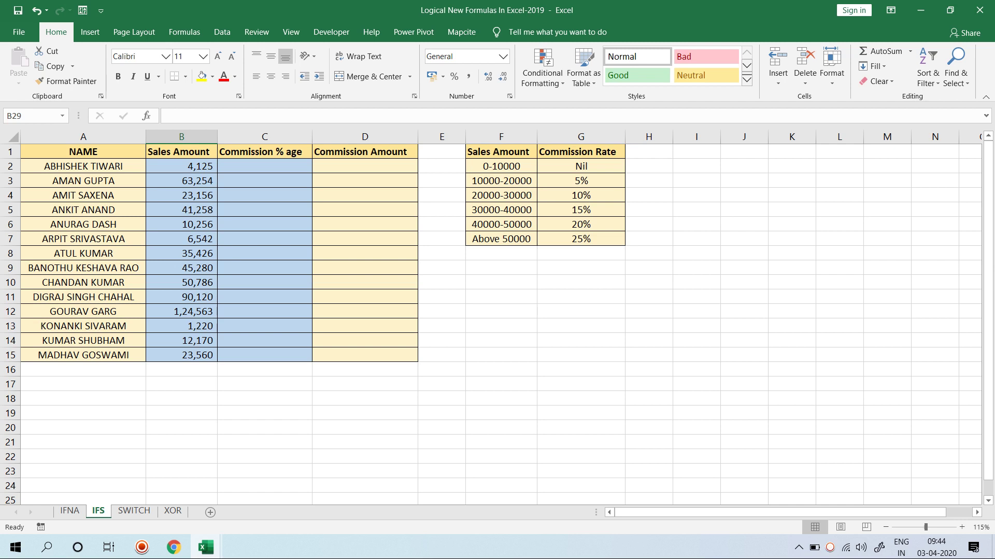
{"action": "scroll", "coordinate": [492, 316], "scroll_direction": "up", "scroll_amount": 1}
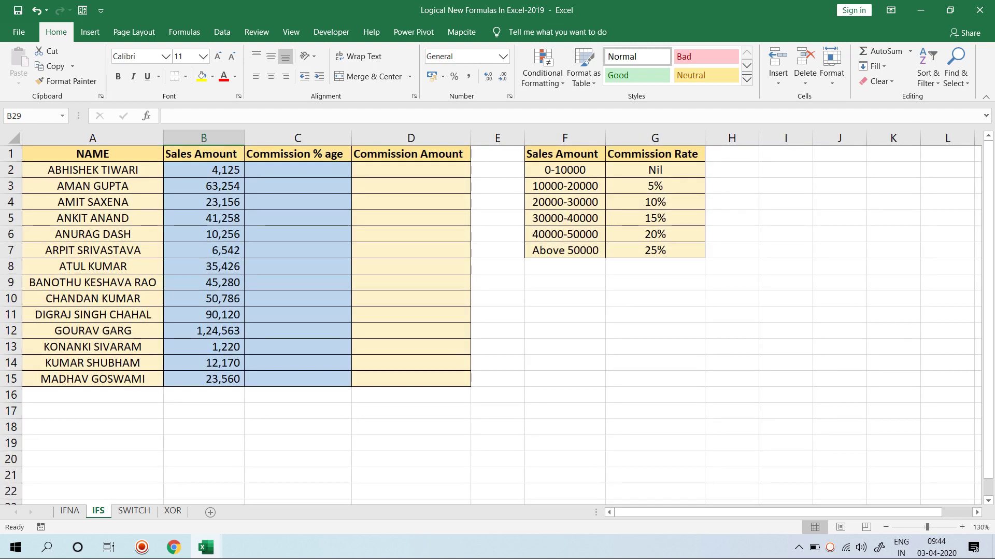
{"action": "scroll", "coordinate": [492, 316], "scroll_direction": "up", "scroll_amount": 1}
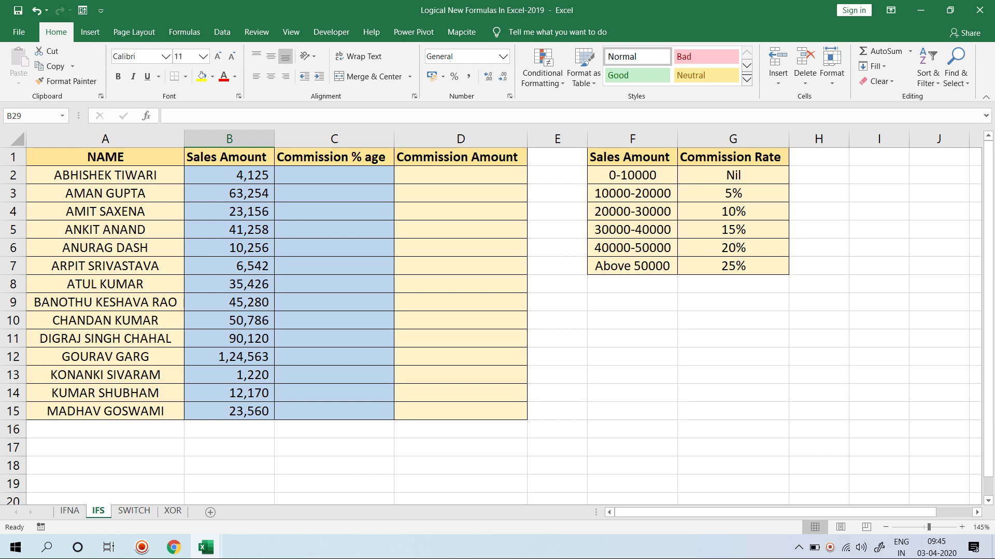
- Examine the empty Commission % age and Commission Amount columns and the sales slabs with their commission rates in F2:G7
{"action": "left_click_drag", "start_coordinate": [334, 175], "coordinate": [334, 429]}
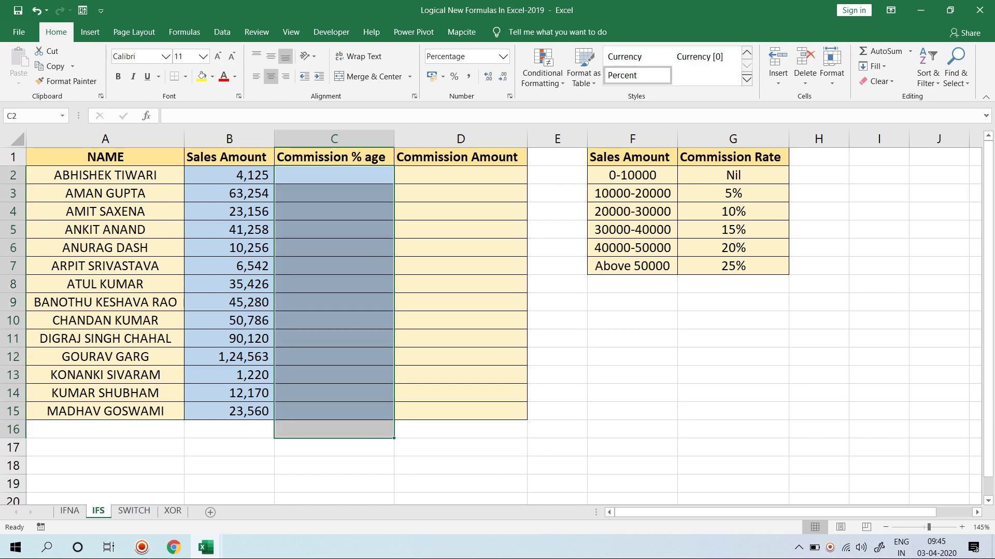
{"action": "left_click_drag", "start_coordinate": [461, 175], "coordinate": [460, 410]}
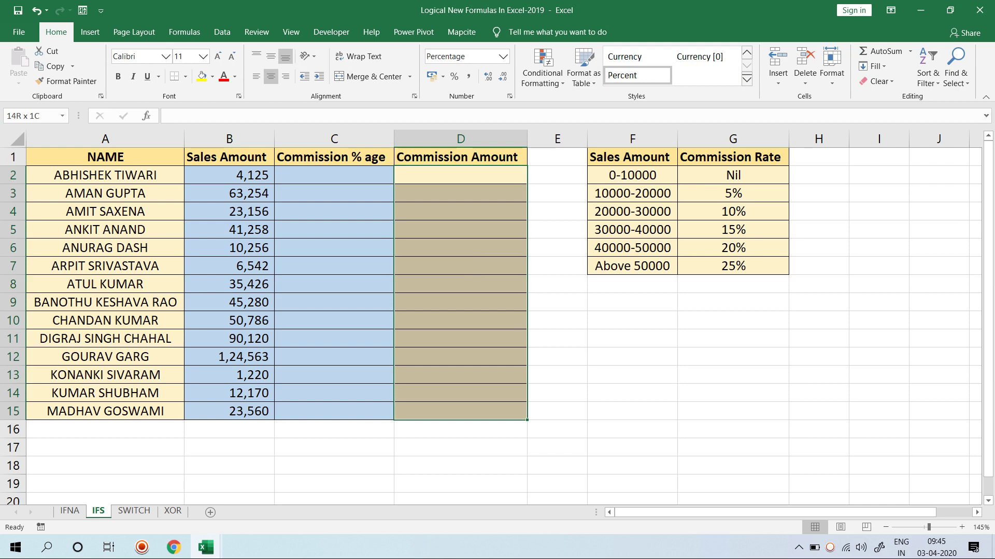
{"action": "left_click", "coordinate": [335, 175]}
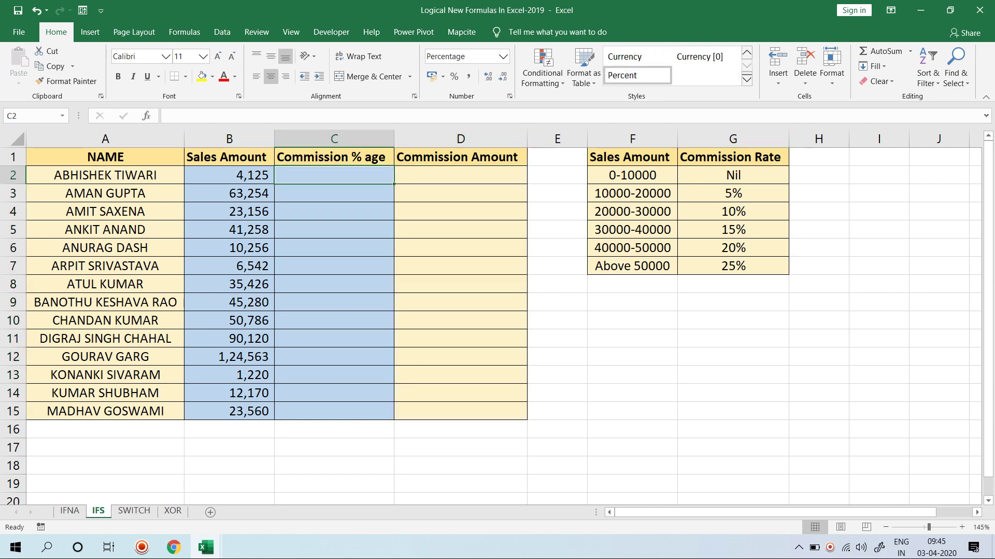
{"action": "left_click_drag", "start_coordinate": [733, 174], "coordinate": [733, 247]}
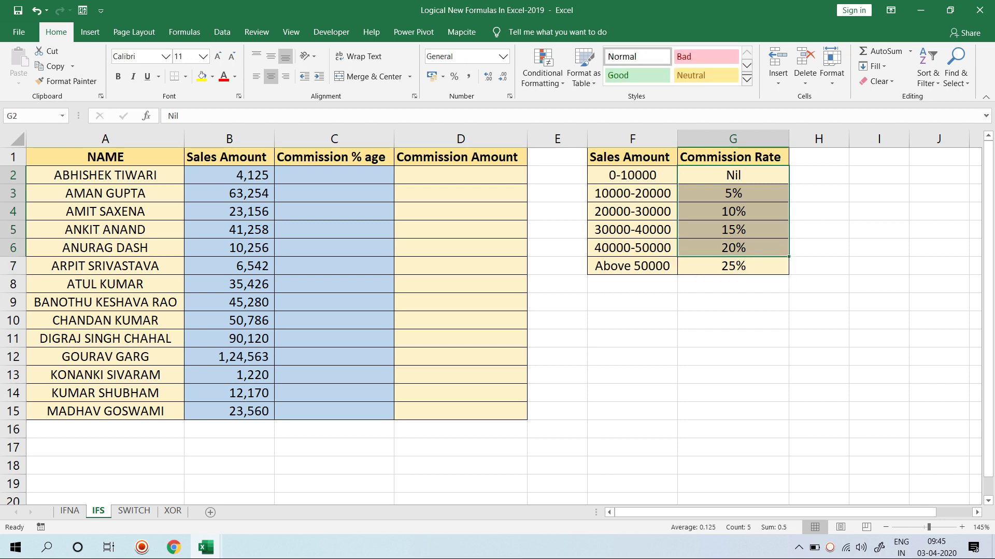
{"action": "left_click", "coordinate": [632, 174]}
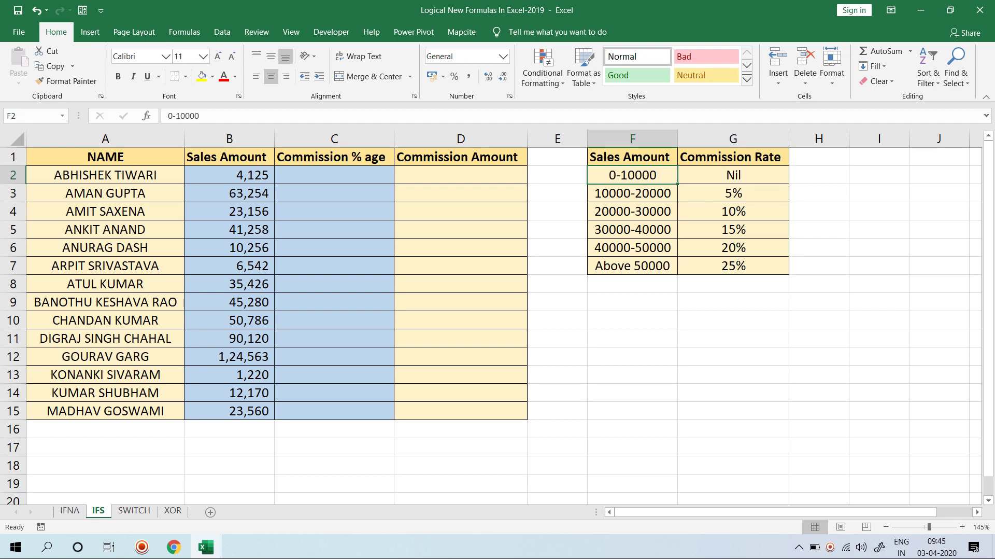
{"action": "left_click", "coordinate": [633, 211]}
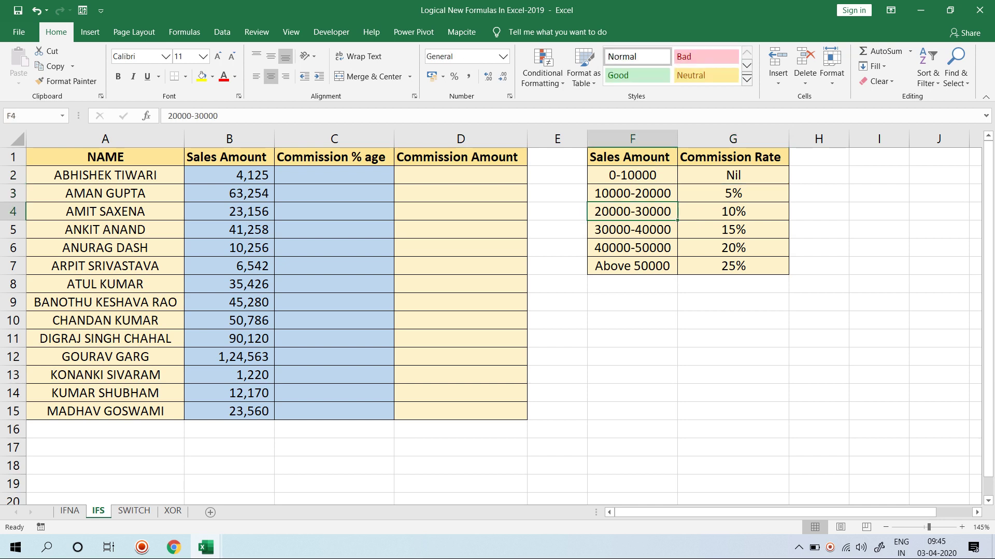
{"action": "left_click", "coordinate": [733, 211]}
{"action": "left_click", "coordinate": [632, 229]}
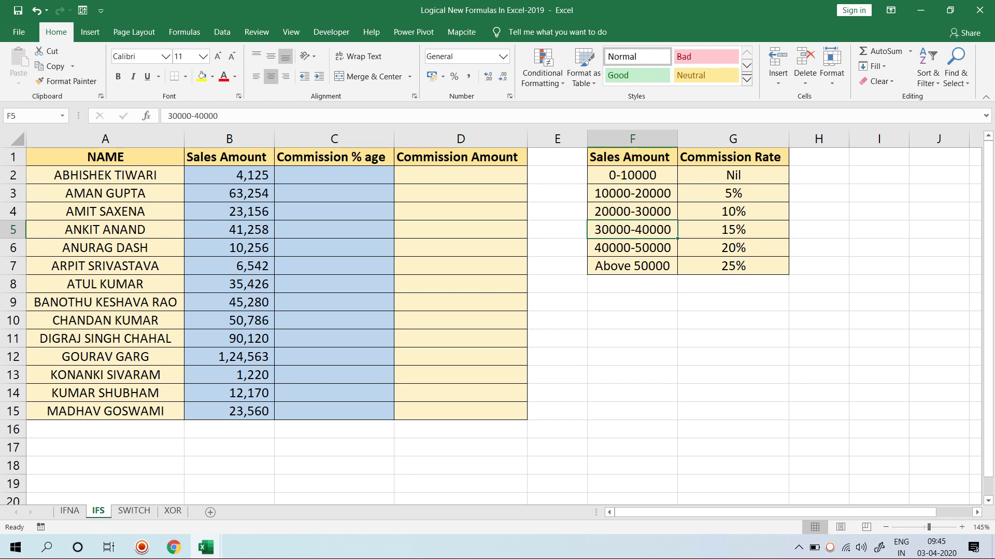
{"action": "left_click", "coordinate": [732, 230]}
{"action": "left_click", "coordinate": [632, 248]}
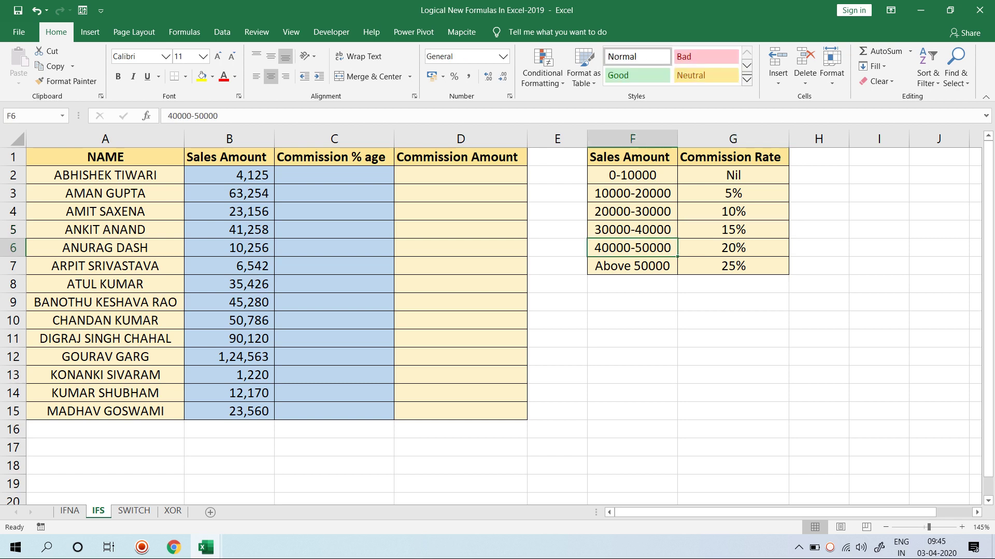
{"action": "left_click", "coordinate": [733, 266]}
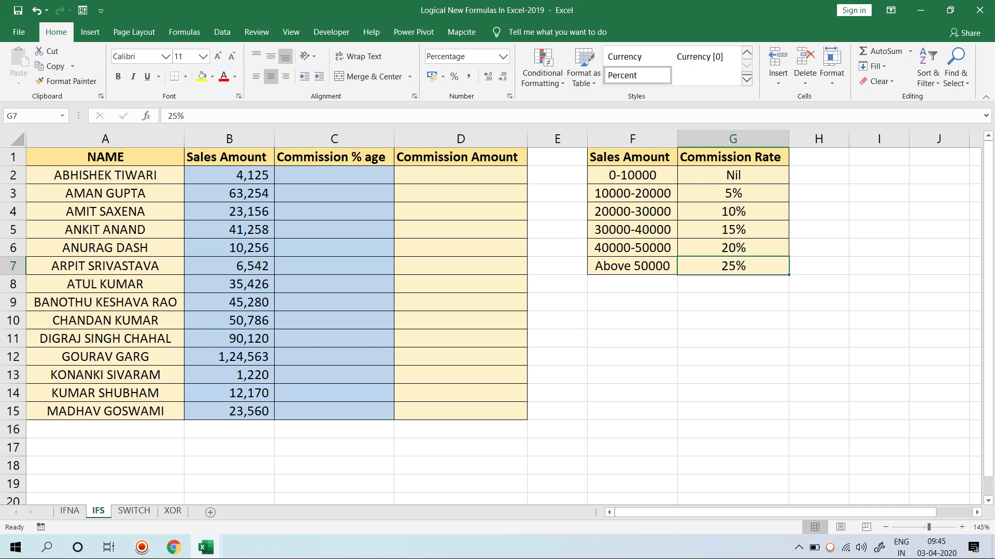
- Start an IFS formula in C2 whose first condition B2<=10000 returns the absolute reference $G$2
{"action": "left_click", "coordinate": [334, 175]}
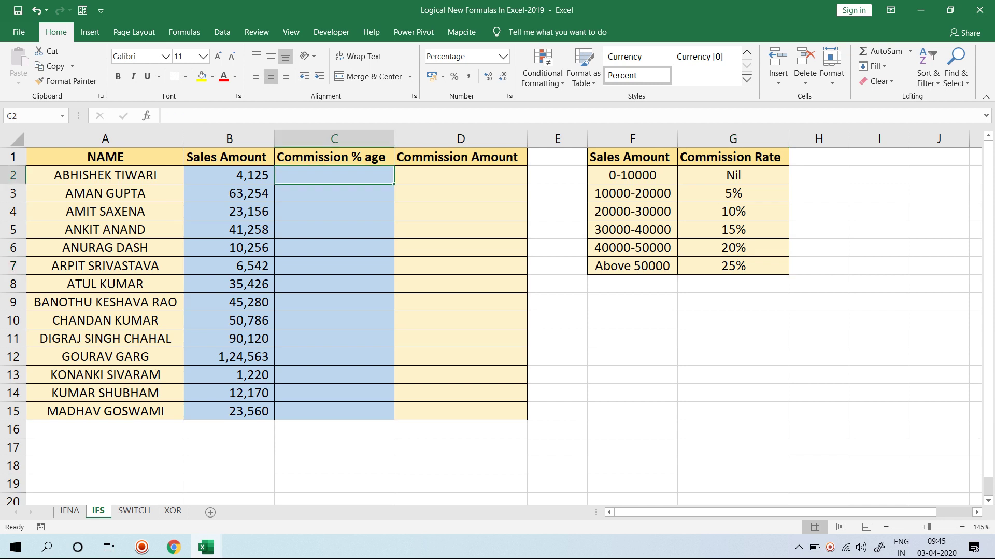
{"action": "type", "text": "=IFS("}
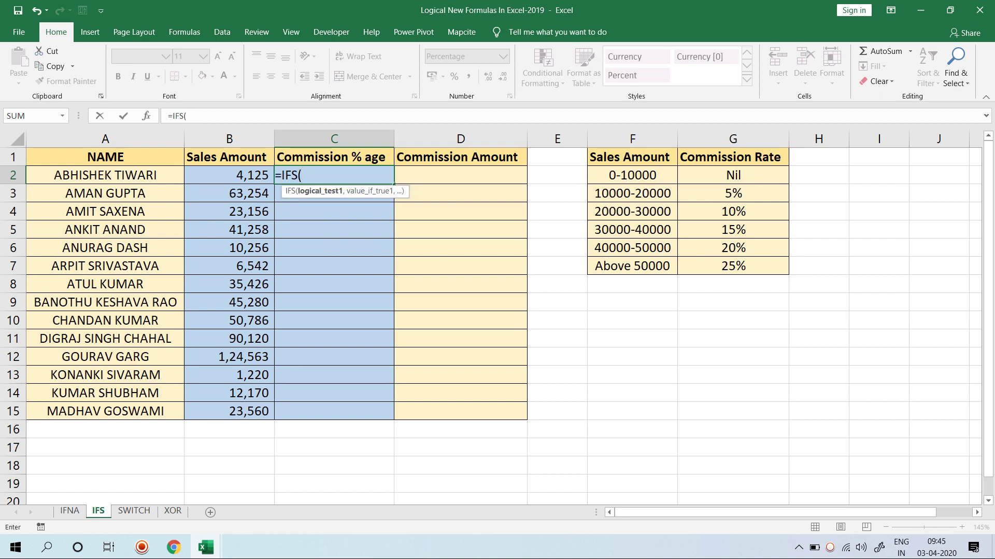
{"action": "key", "text": "Left"}
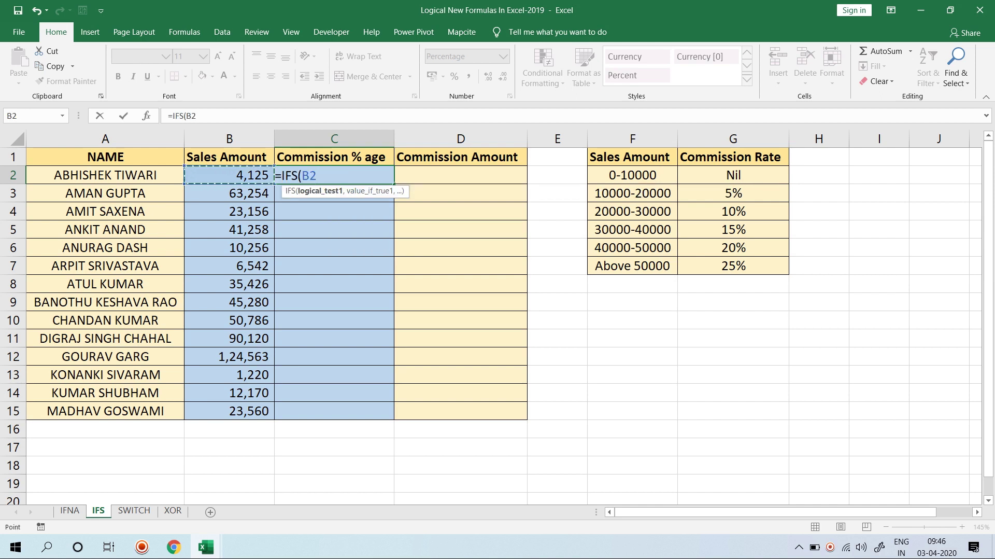
{"action": "type", "text": "<="}
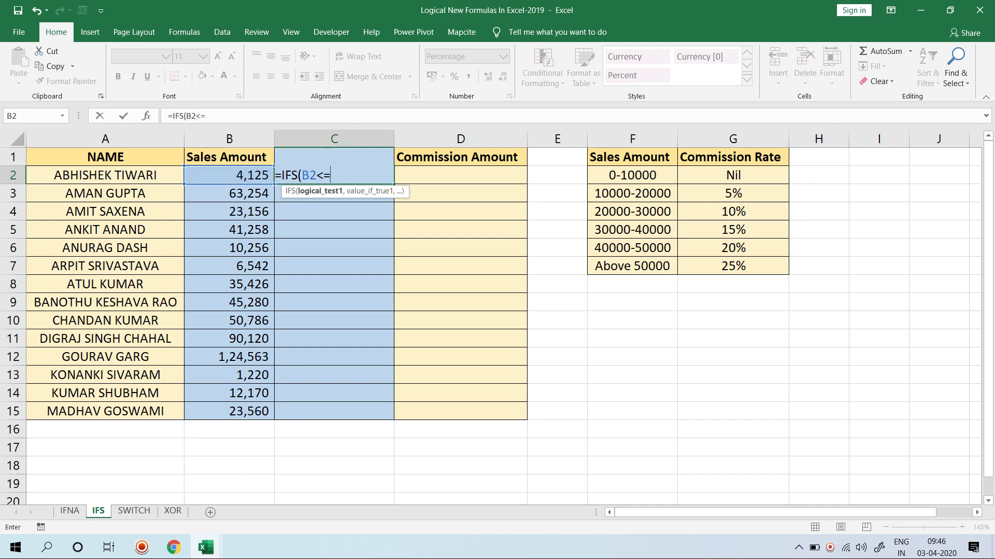
{"action": "type", "text": "10000,"}
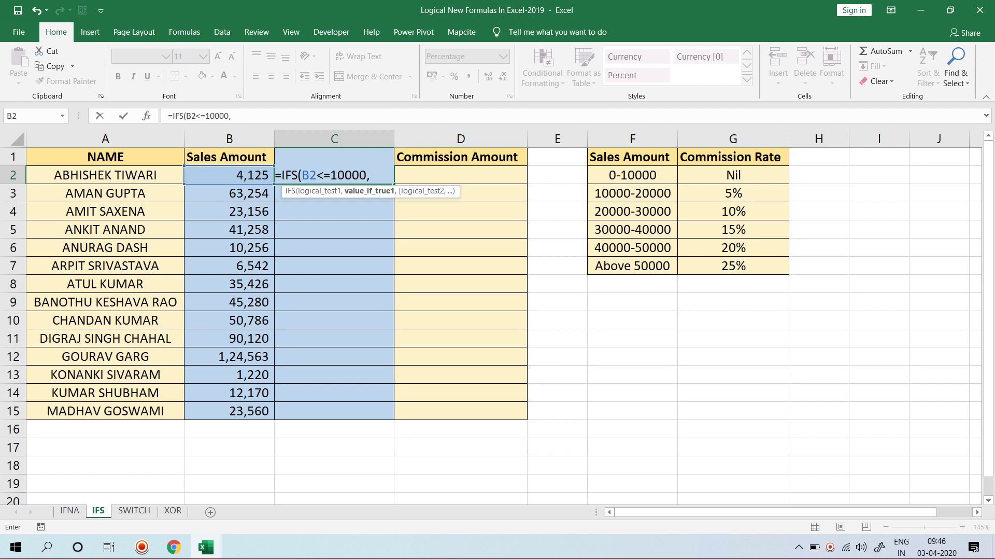
{"action": "left_click", "coordinate": [733, 175]}
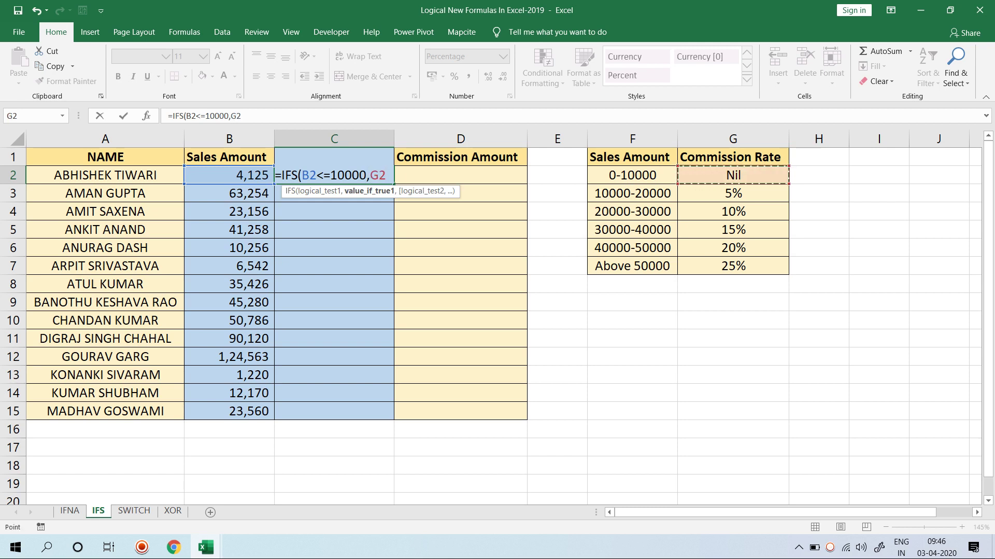
{"action": "key", "text": "F4"}
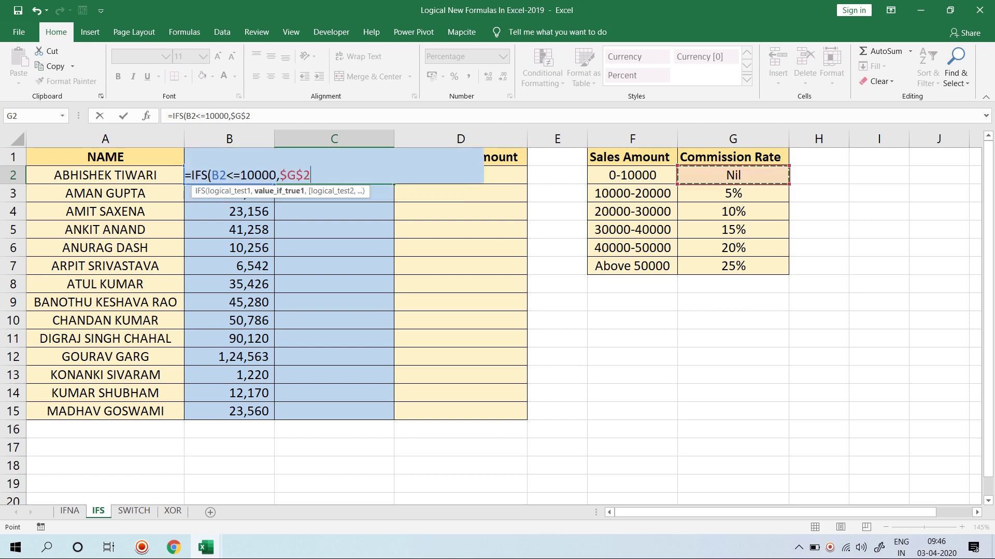
{"action": "type", "text": ","}
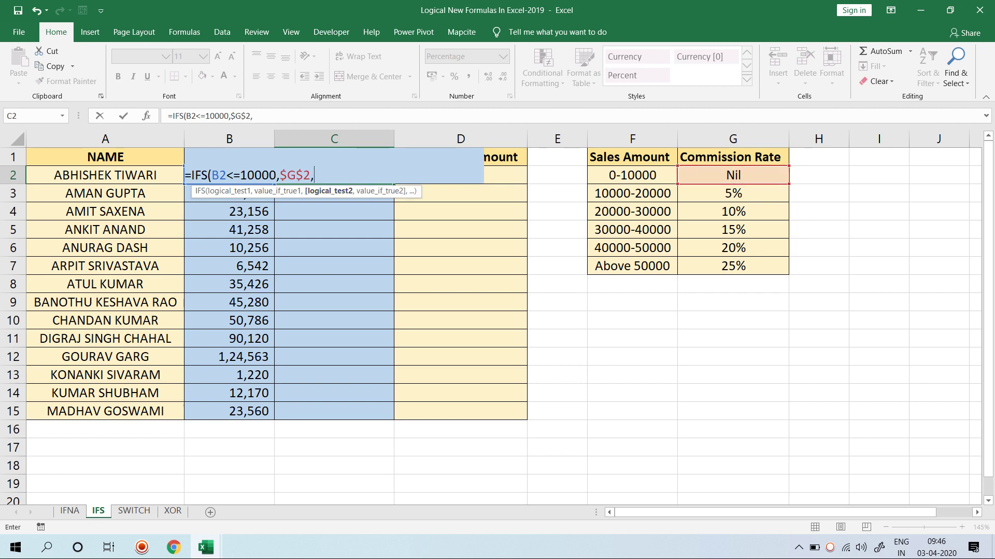
- Add the second condition B2<20000 to the IFS formula, returning the absolute reference $G$3
{"action": "key", "text": "Left"}
{"action": "type", "text": "<20000"}
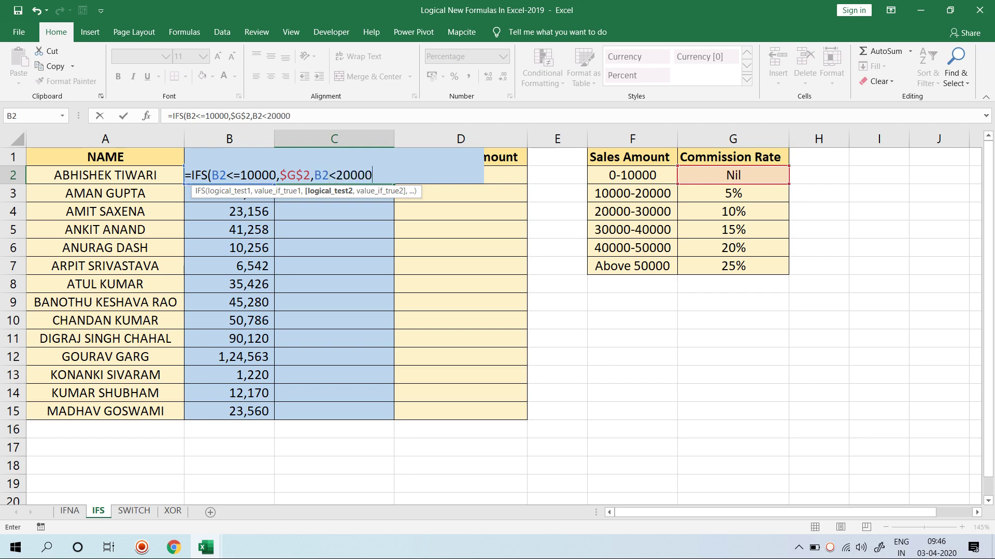
{"action": "type", "text": ","}
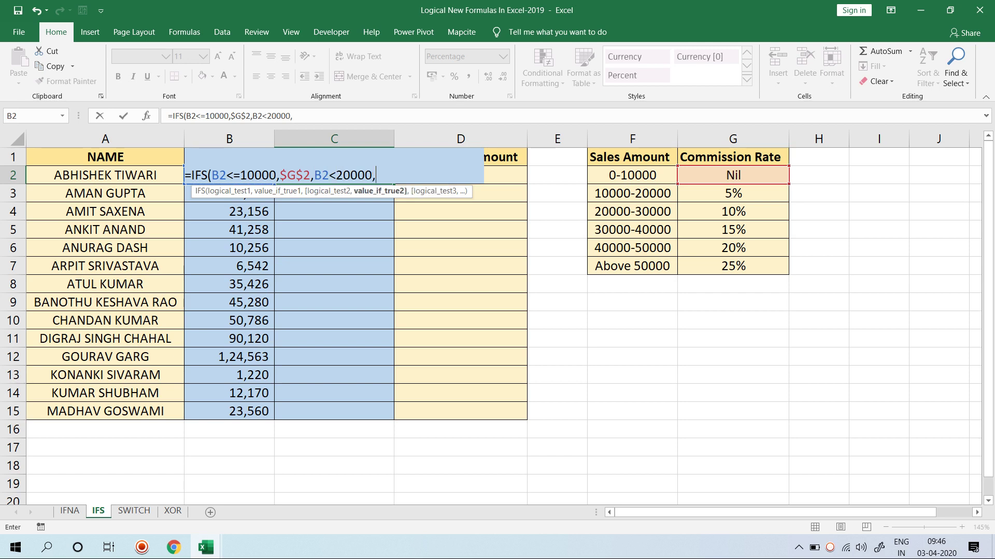
{"action": "left_click", "coordinate": [733, 193]}
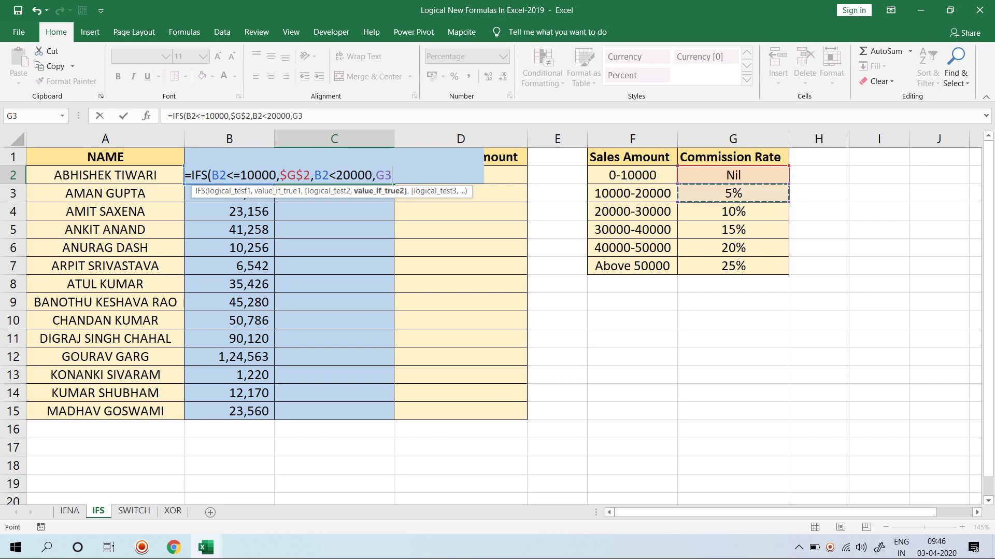
{"action": "key", "text": "F4"}
{"action": "type", "text": ","}
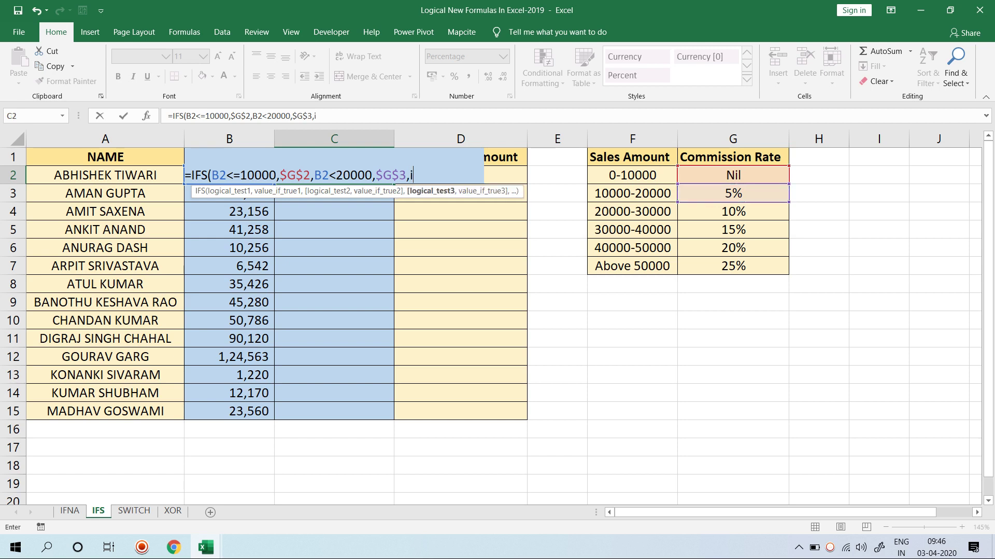
- Add the third condition B2<=300000 to the IFS formula and change the second condition to B2<=20000
{"action": "key", "text": "Left"}
{"action": "type", "text": "<=300000"}
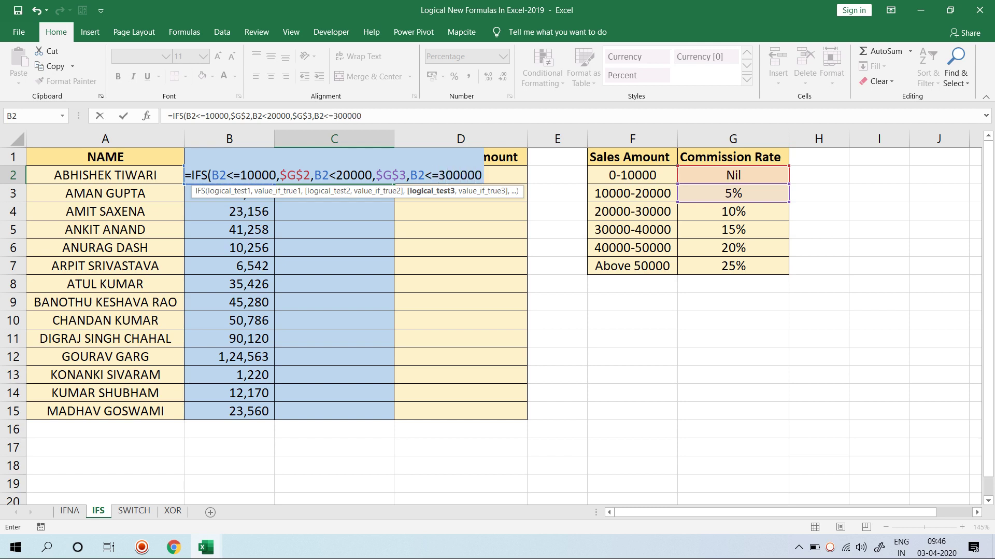
{"action": "left_click", "coordinate": [336, 176]}
{"action": "type", "text": "="}
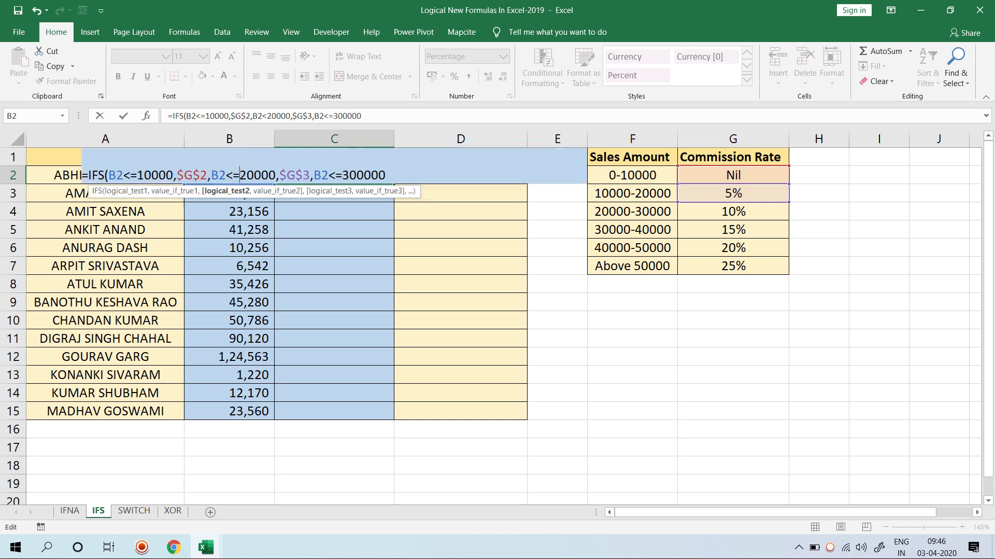
- Make the third IFS condition return the absolute reference $G$4, and leave the formula open for a fourth condition
{"action": "key", "text": "End"}
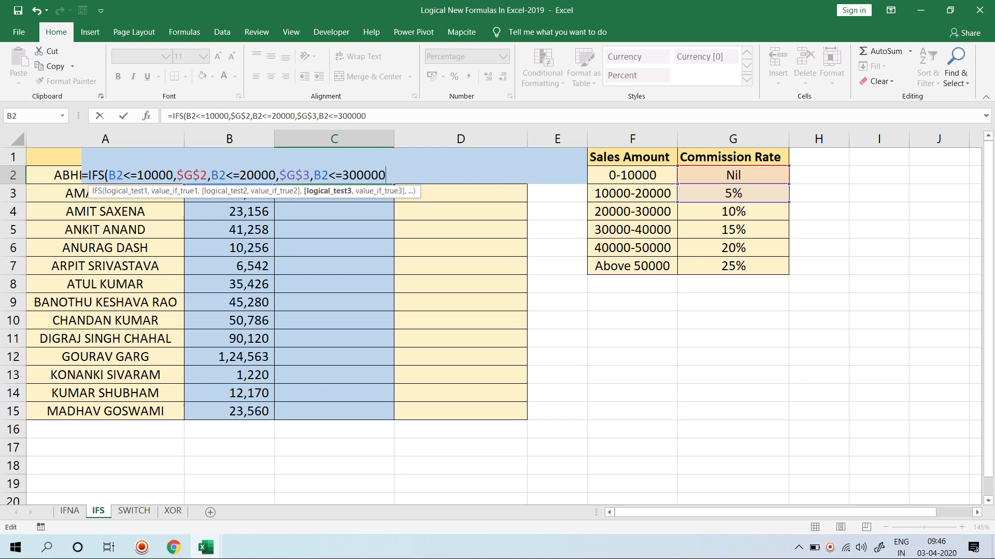
{"action": "type", "text": ","}
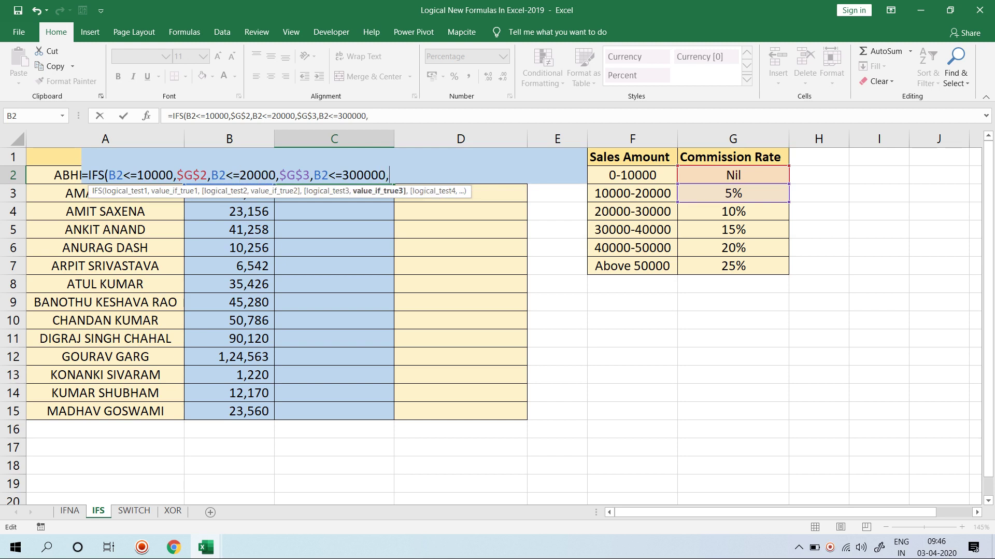
{"action": "left_click", "coordinate": [733, 211]}
{"action": "key", "text": "F4"}
{"action": "key", "text": "Return"}
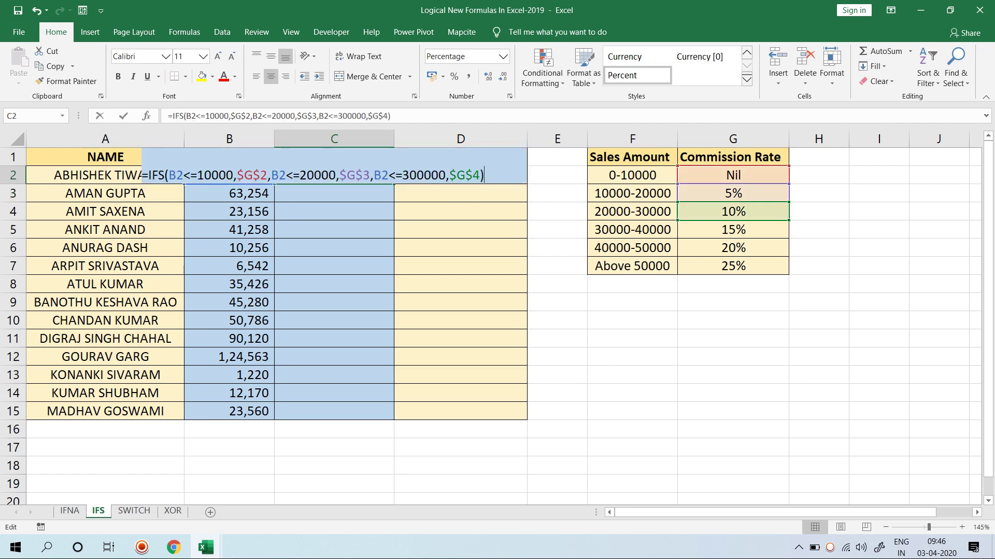
{"action": "type", "text": ","}
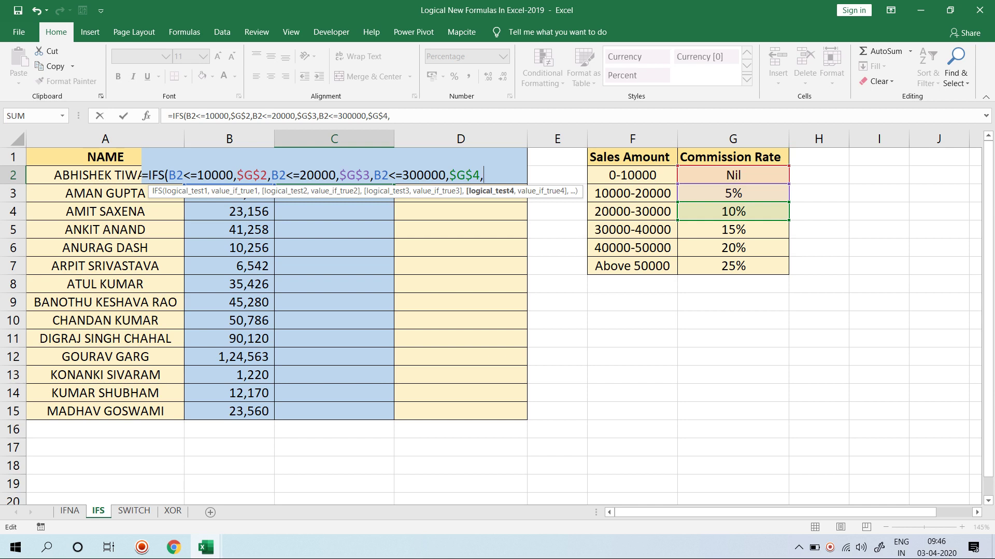
- Add the fourth condition B2<=40000 to the IFS formula in C2, returning the absolute reference $G$5
{"action": "type", "text": "b2<=40000"}
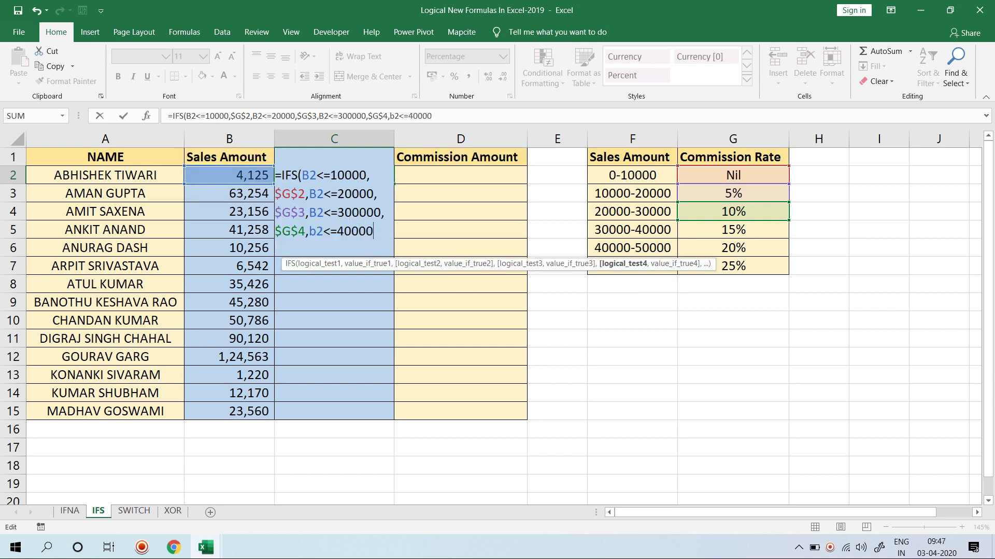
{"action": "type", "text": ","}
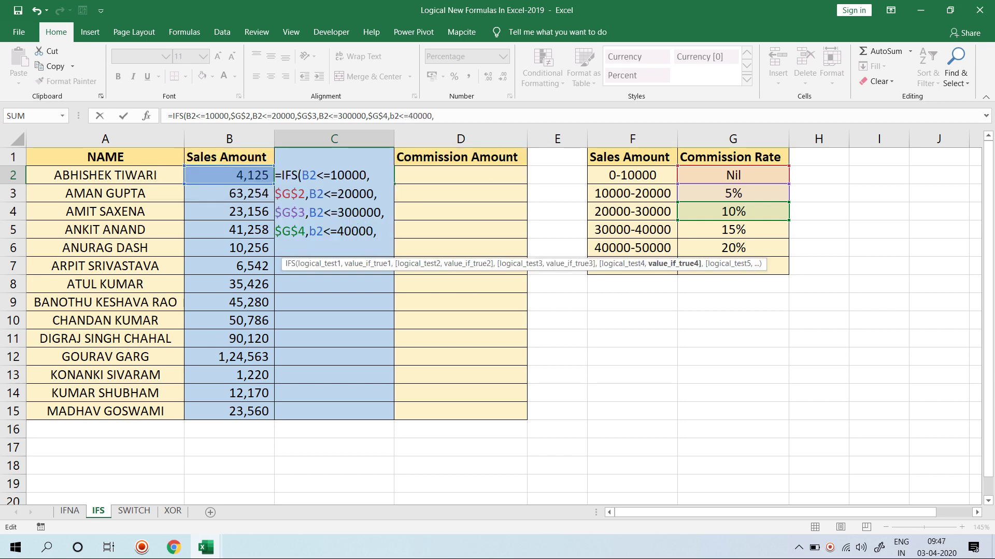
{"action": "left_click", "coordinate": [733, 229]}
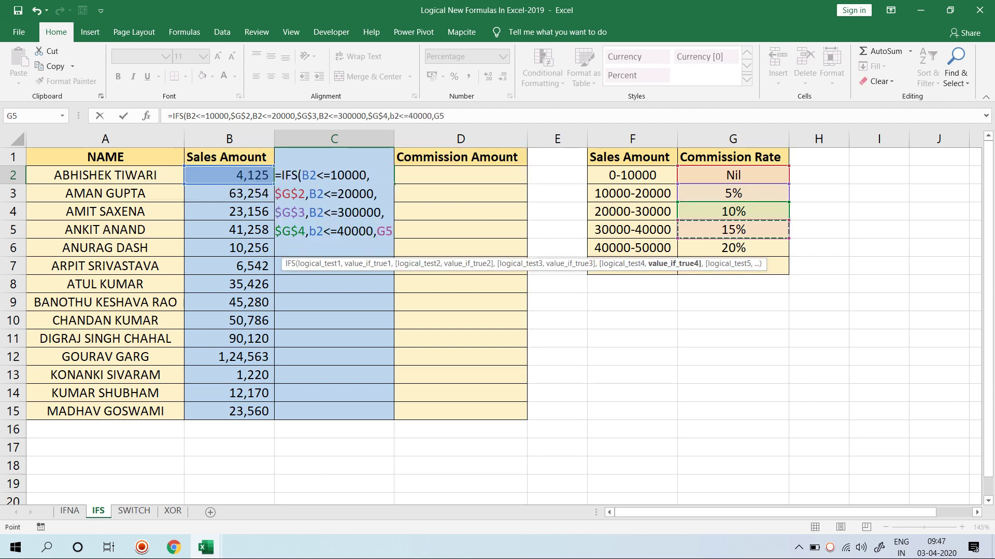
{"action": "key", "text": "F4"}
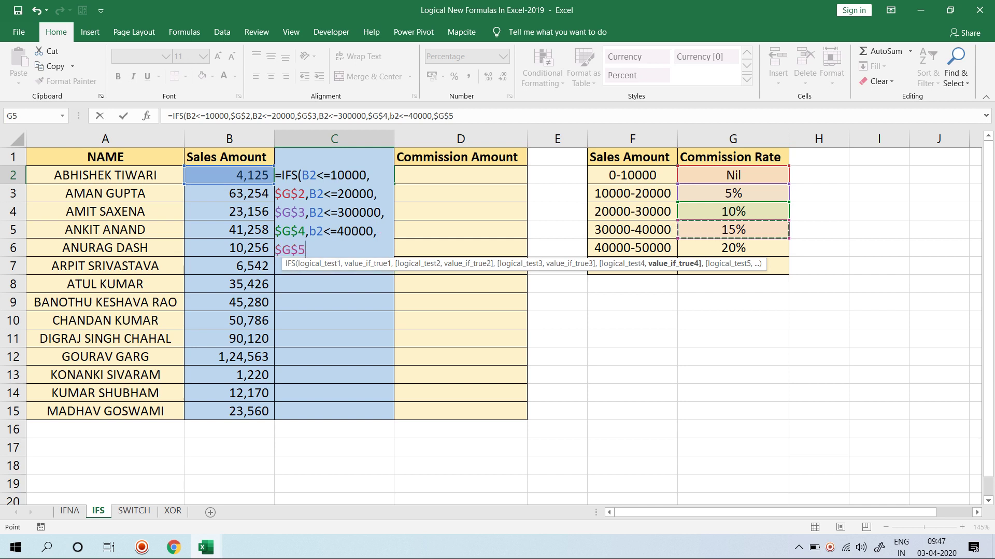
{"action": "type", "text": ","}
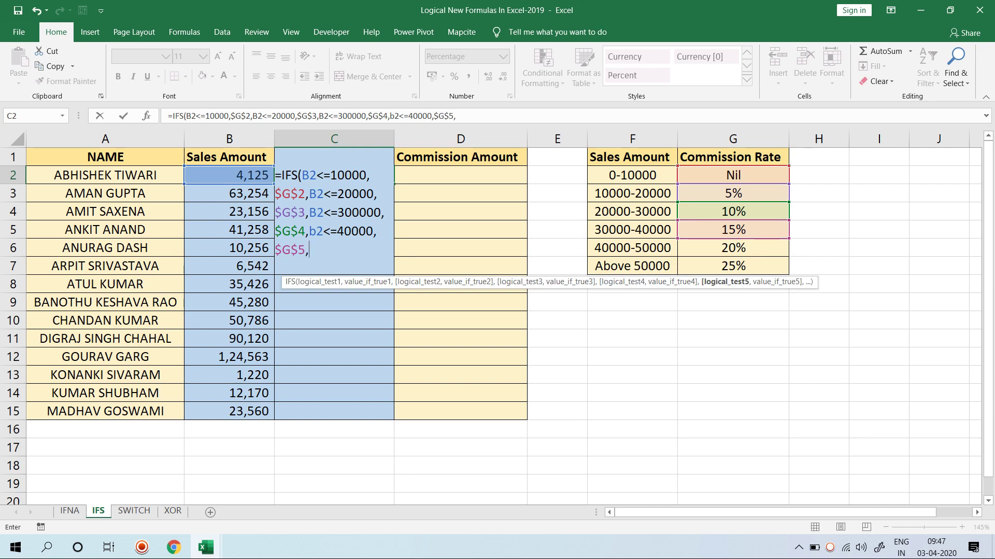
- Add the fifth condition B2<=50000 returning the absolute reference $G$6, and enter the IFS formula in C2
{"action": "type", "text": "b2"}
{"action": "type", "text": "<=5000"}
{"action": "type", "text": "0,"}
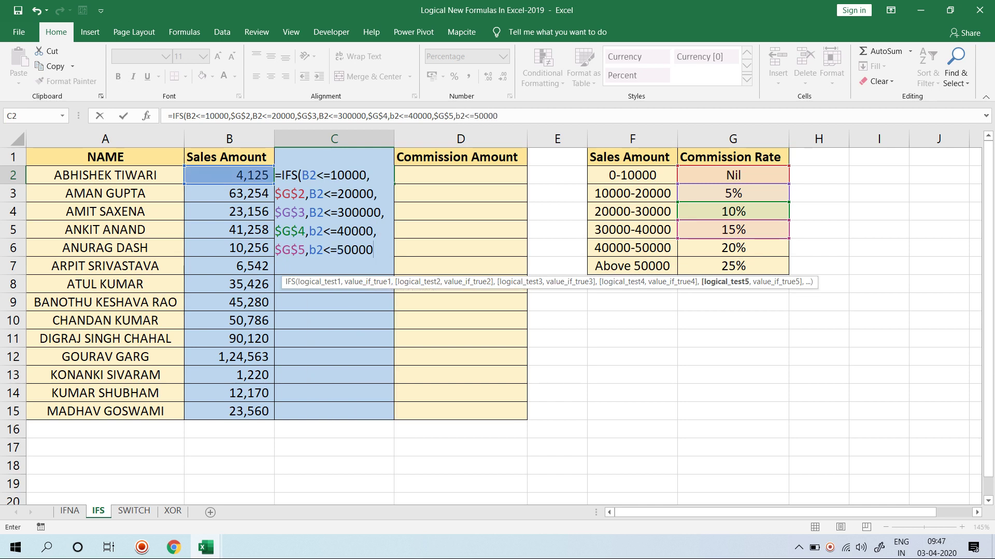
{"action": "left_click", "coordinate": [733, 248]}
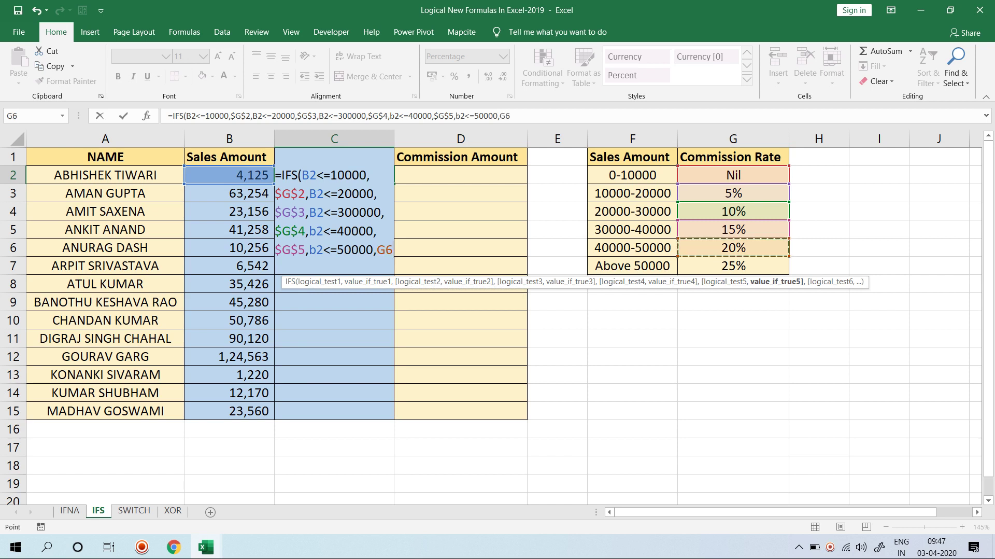
{"action": "key", "text": "F4"}
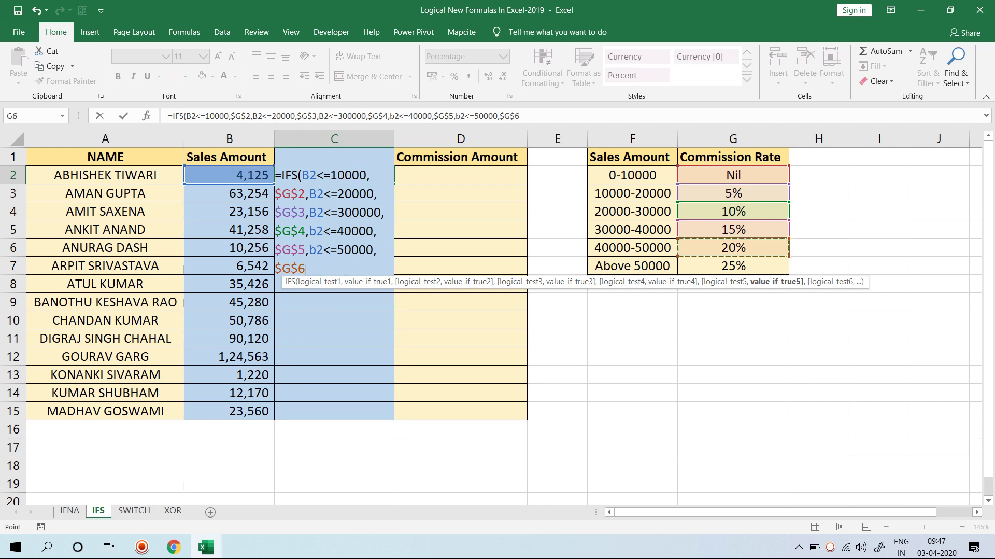
{"action": "key", "text": "Return"}
{"action": "key", "text": "Up"}
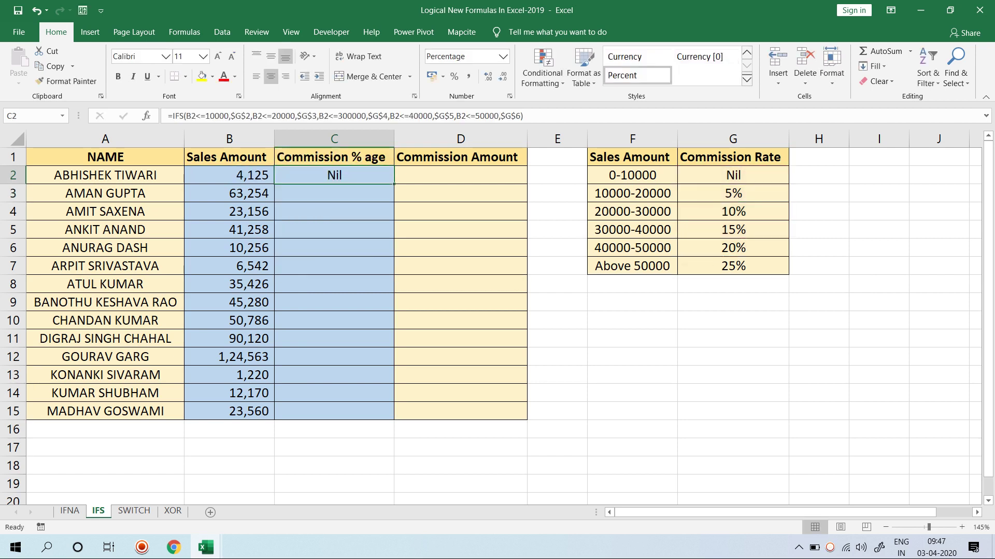
- Extend the IFS formula in C2 with a sixth condition, B2>=50000, returning the absolute reference $G$7
{"action": "key", "text": "F2"}
{"action": "key", "text": "BackSpace"}
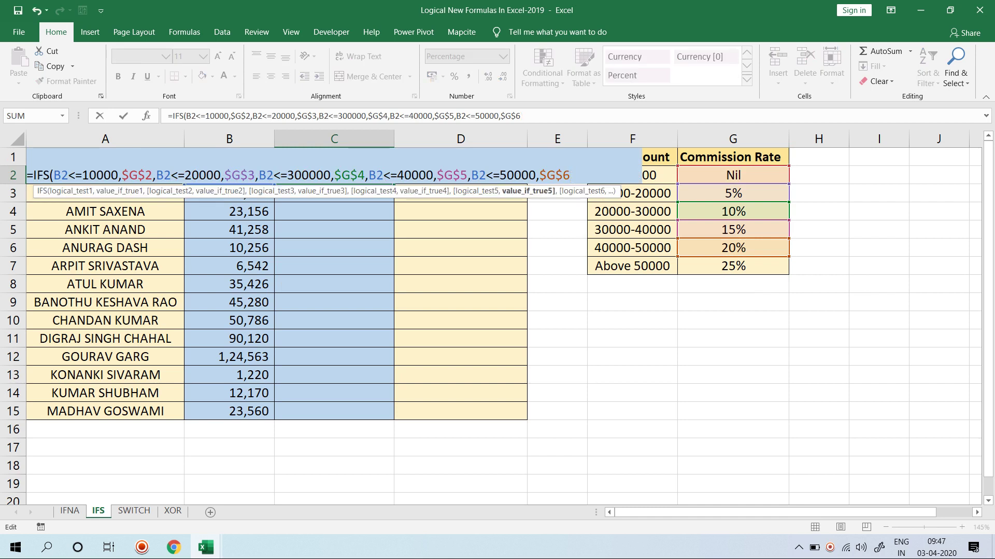
{"action": "type", "text": ","}
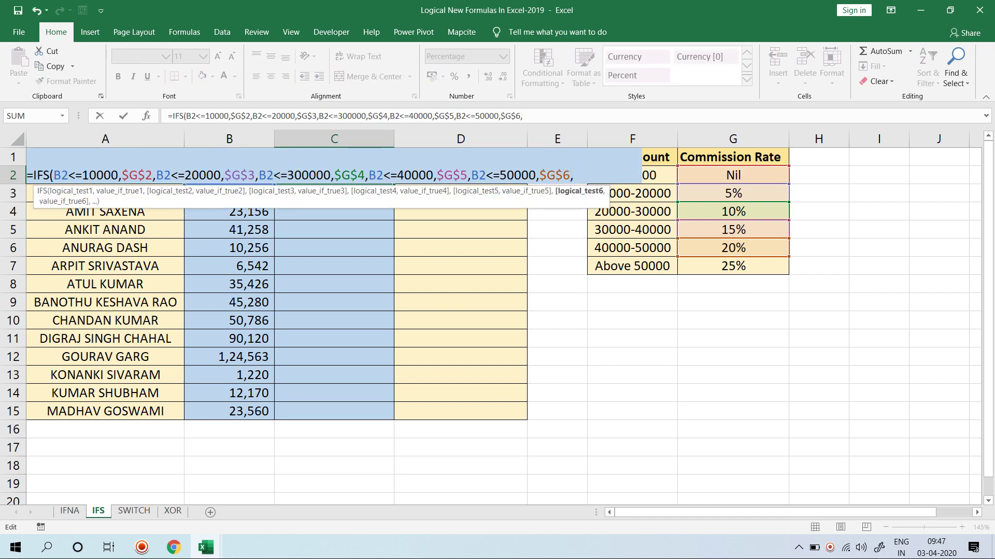
{"action": "type", "text": "b2>=50000"}
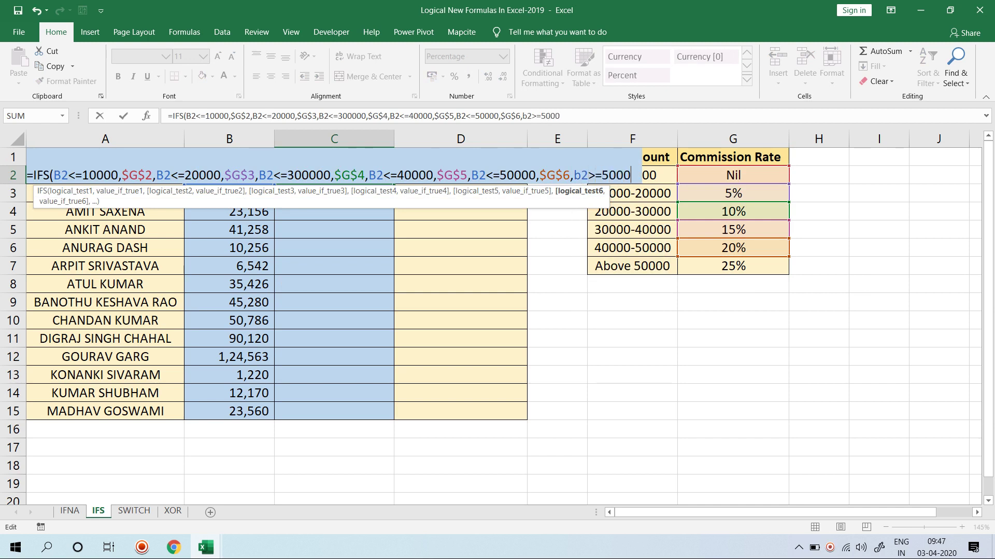
{"action": "type", "text": ","}
{"action": "left_click", "coordinate": [733, 266]}
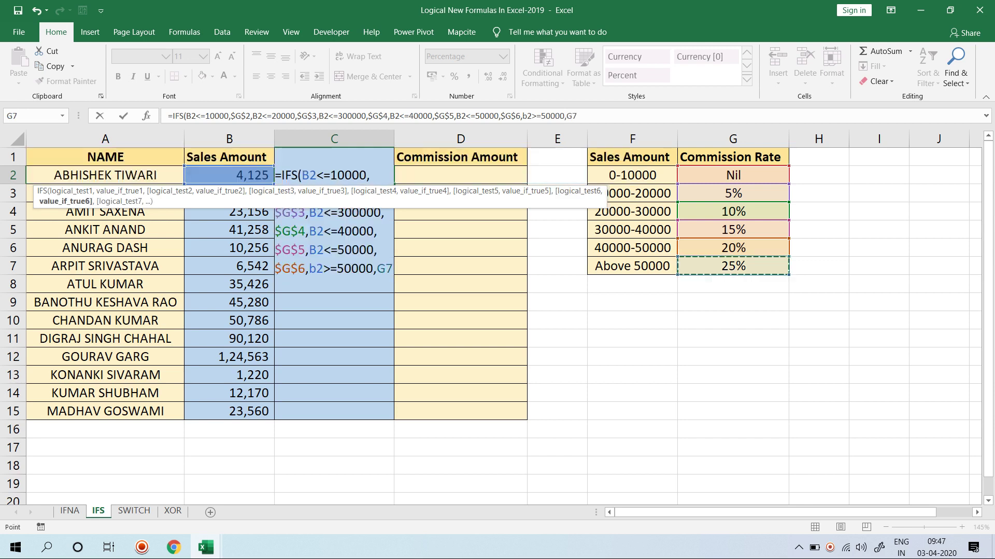
{"action": "key", "text": "F4"}
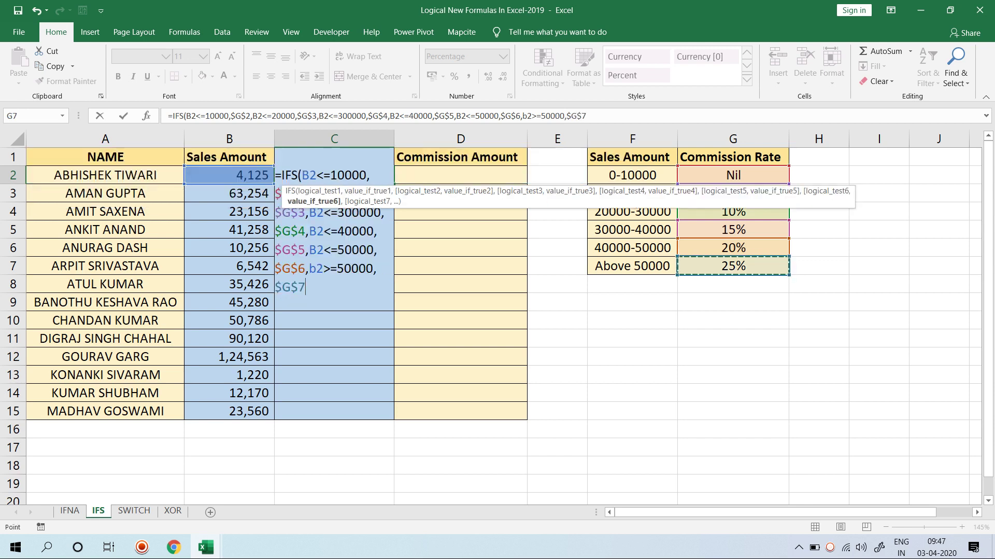
{"action": "key", "text": "Return"}
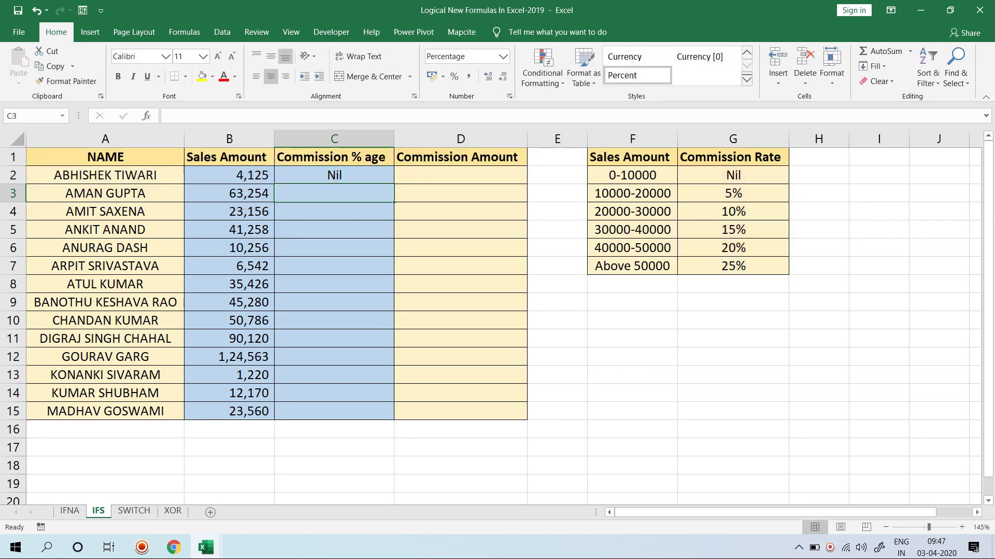
- Fill the IFS formula from C2 down to C15 and review the formula in C2
{"action": "key", "text": "Up"}
{"action": "key", "text": "F2"}
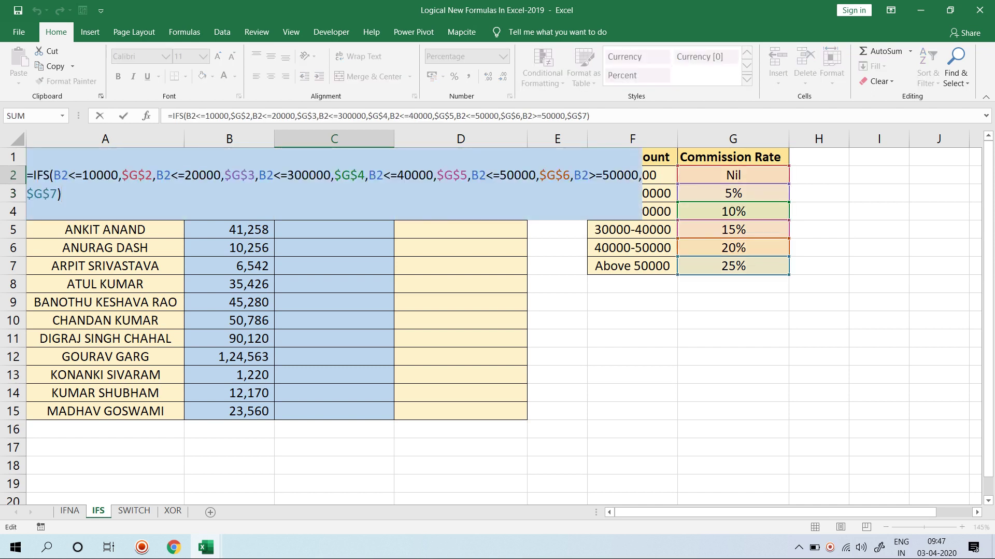
{"action": "key", "text": "Escape"}
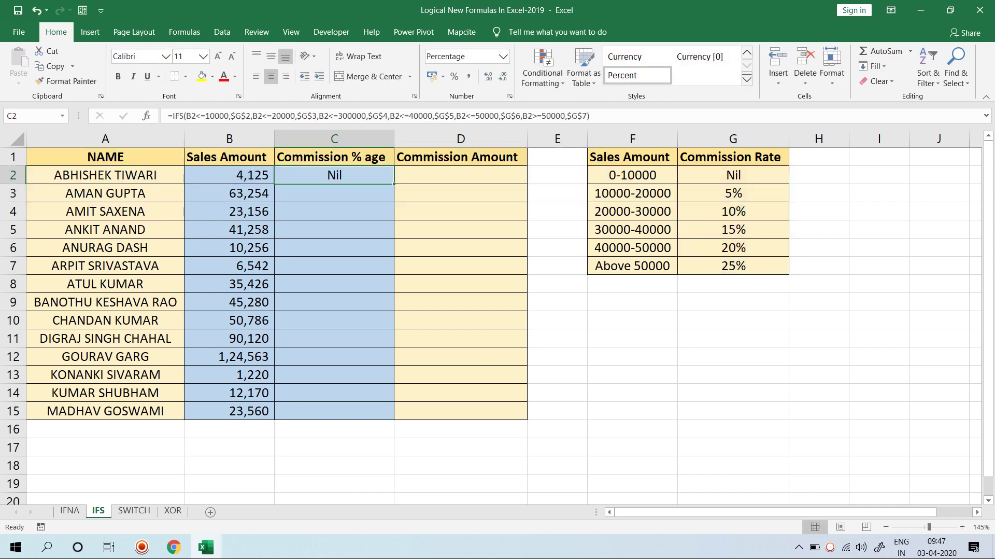
{"action": "double_click", "coordinate": [394, 184]}
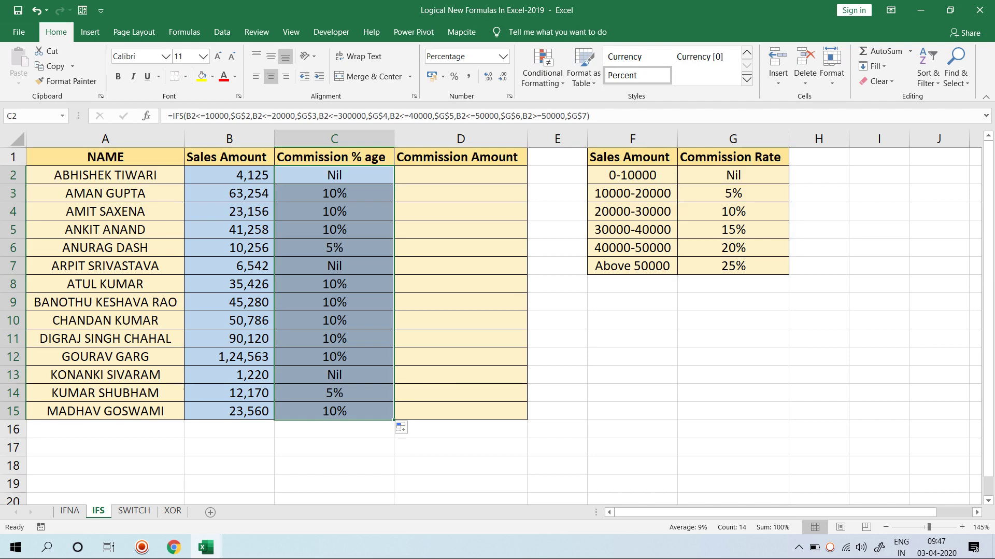
{"action": "key", "text": "F2"}
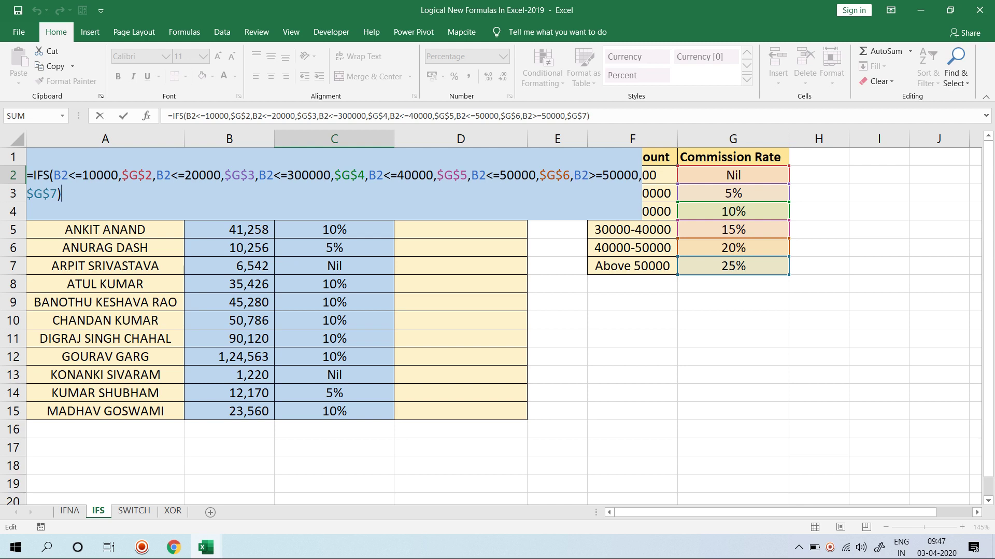
{"action": "key", "text": "Escape"}
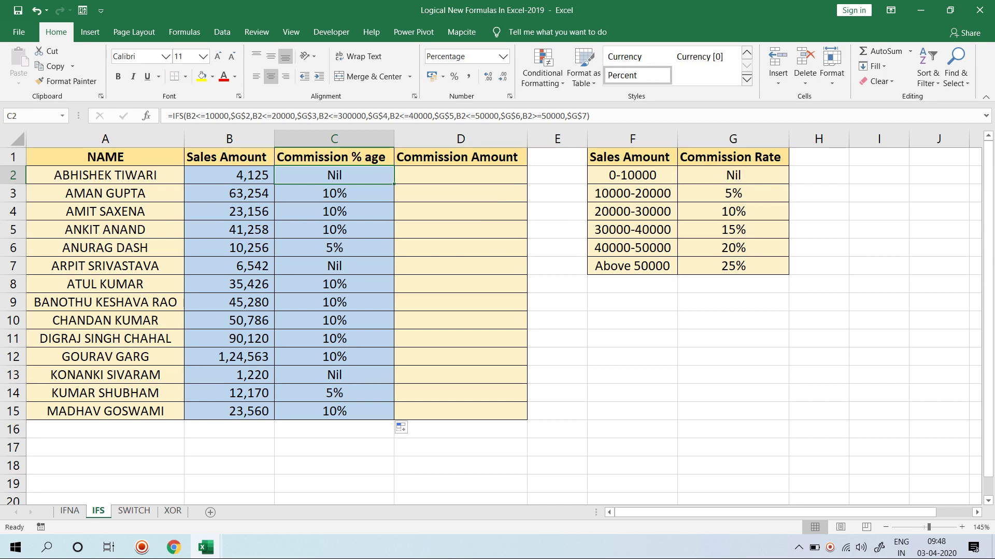
- Calculate the first commission amount in D2 with the formula =B2*C2
{"action": "key", "text": "Right"}
{"action": "type", "text": "="}
{"action": "key", "text": "Left"}
{"action": "key", "text": "Left"}
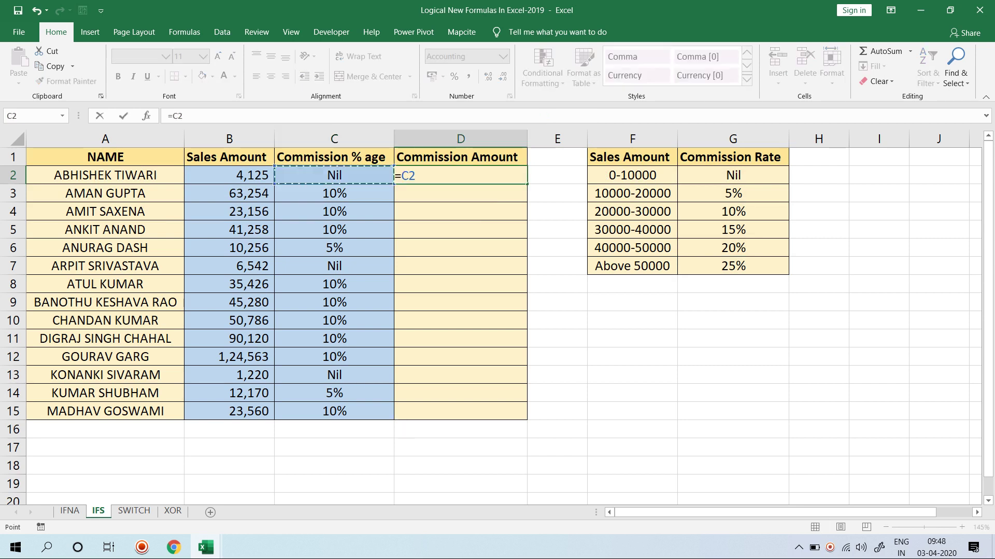
{"action": "type", "text": "*"}
{"action": "key", "text": "Left"}
{"action": "key", "text": "Return"}
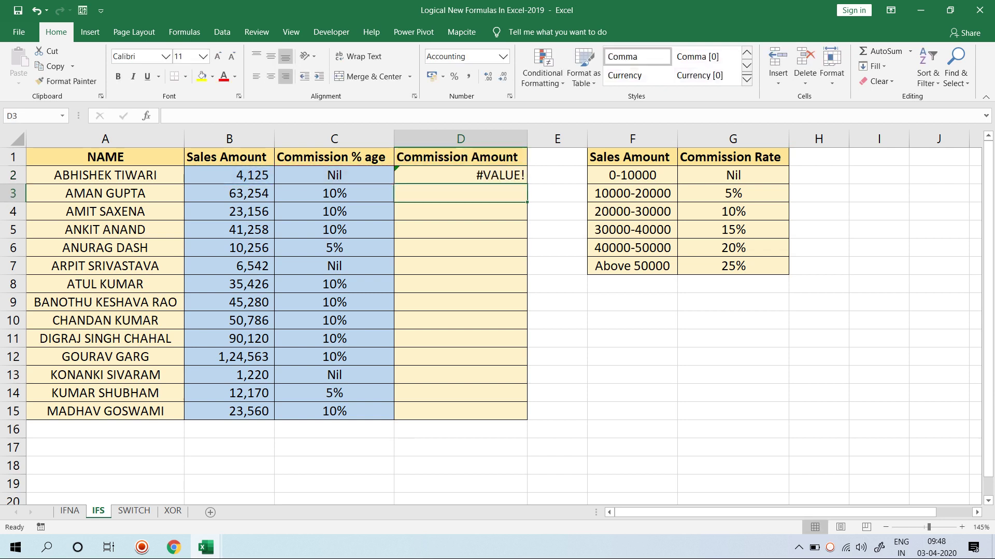
- Fill the commission amount formula from D2 down to D15
{"action": "key", "text": "Up"}
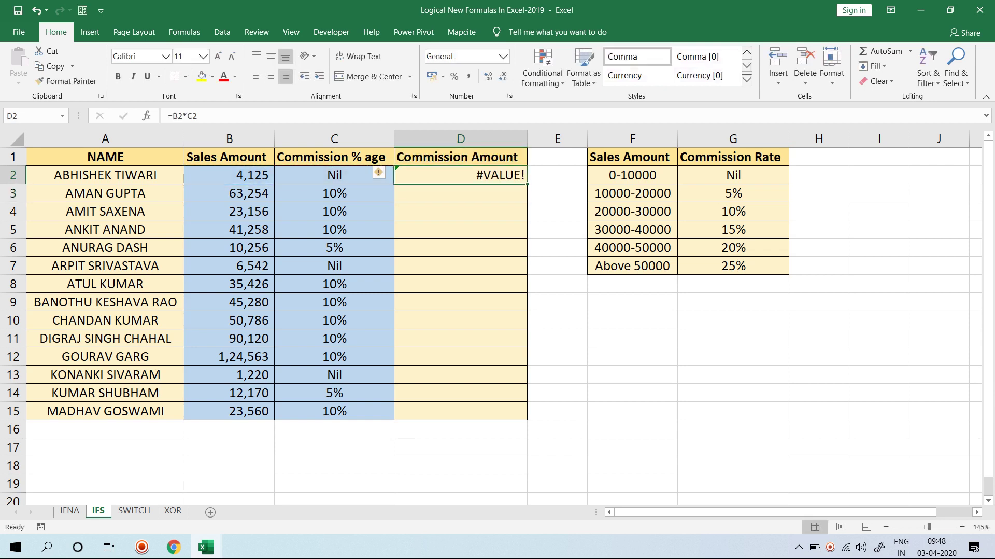
{"action": "double_click", "coordinate": [527, 183]}
{"action": "key", "text": "Down"}
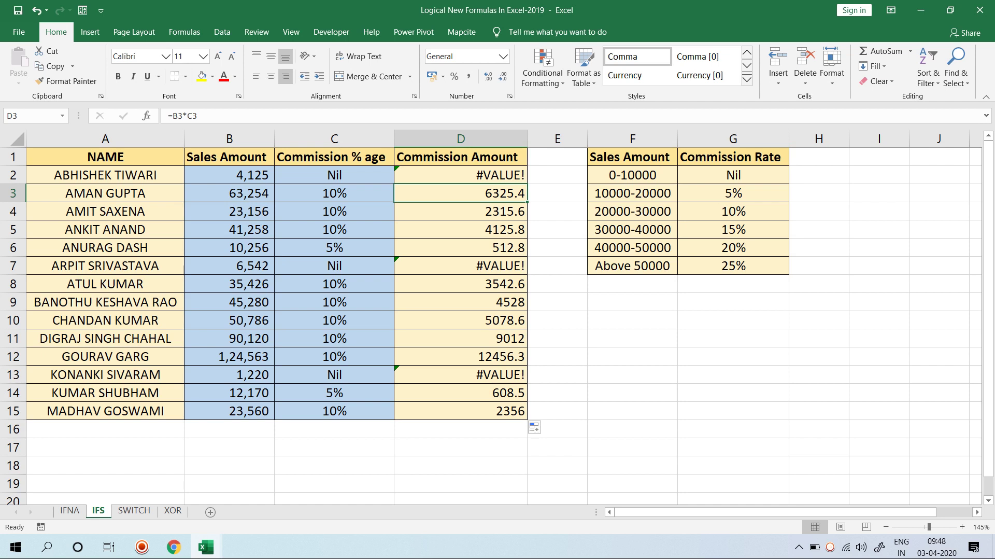
{"action": "key", "text": "Up"}
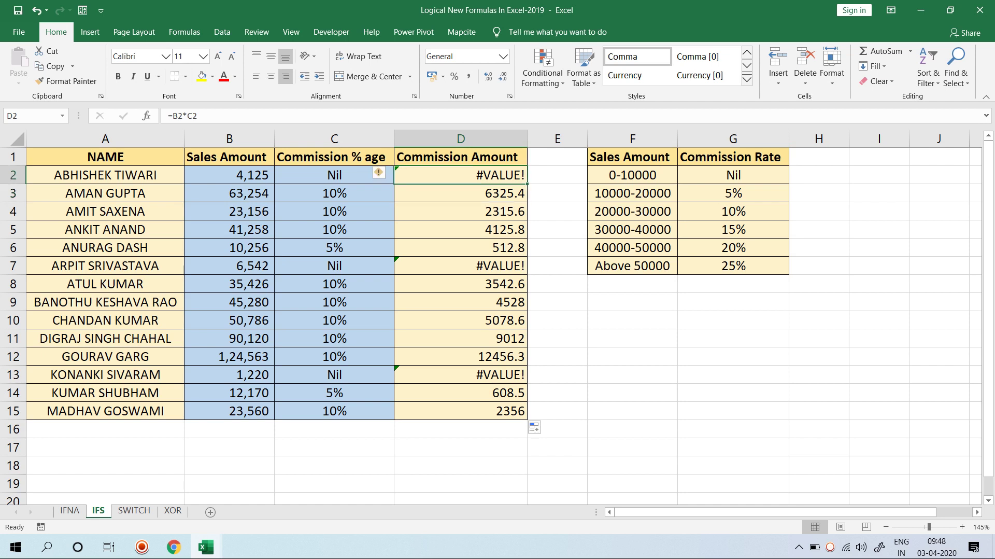
{"action": "type", "text": "=if"}
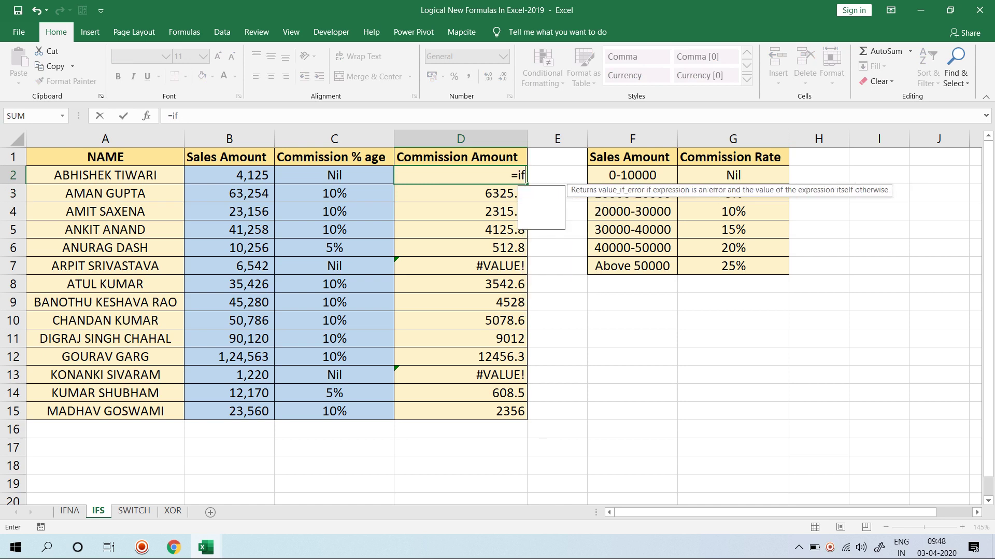
{"action": "key", "text": "Down"}
{"action": "key", "text": "Tab"}
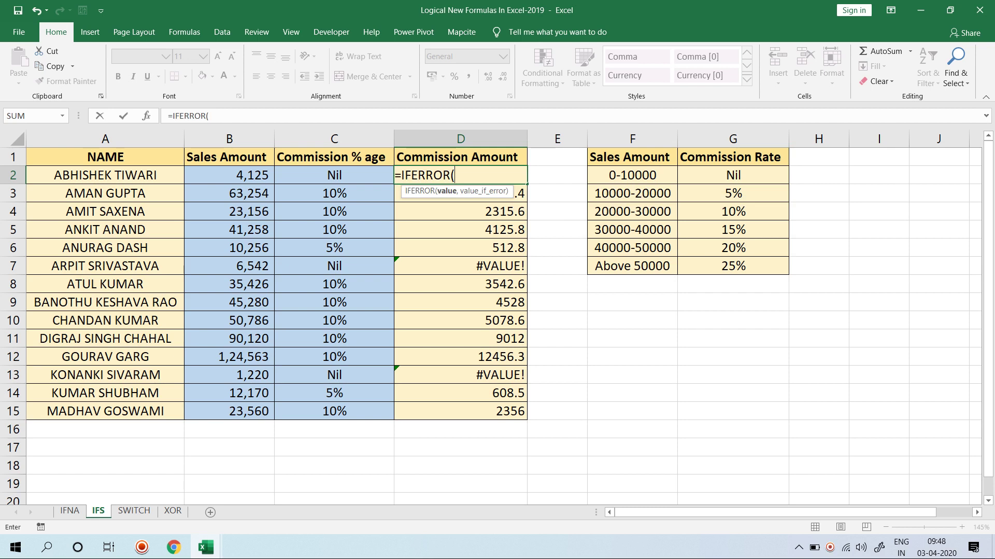
{"action": "key", "text": "Escape"}
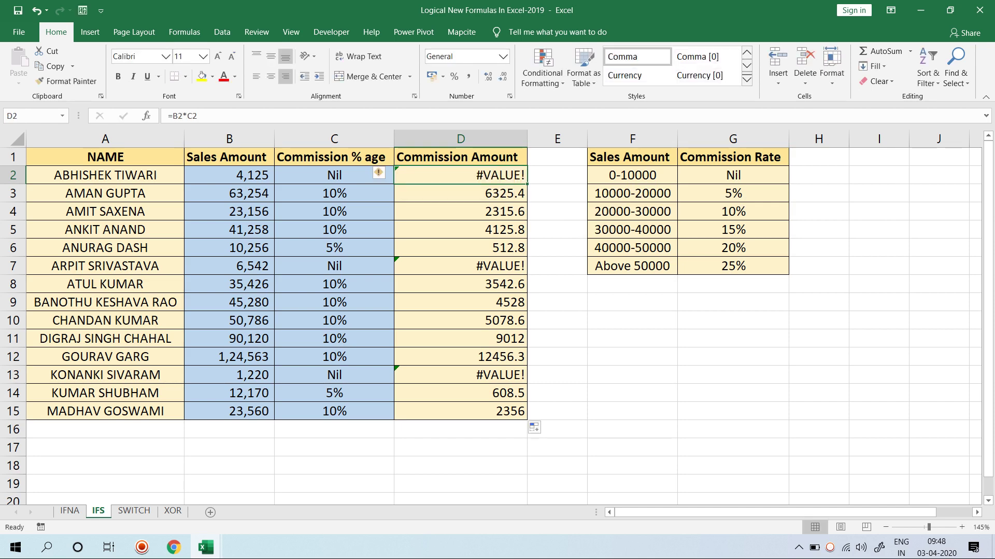
{"action": "type", "text": "="}
{"action": "key", "text": "Escape"}
- Examine the IFS formula in C2 and the cells it refers to, without changing it
{"action": "key", "text": "Left"}
{"action": "key", "text": "Left"}
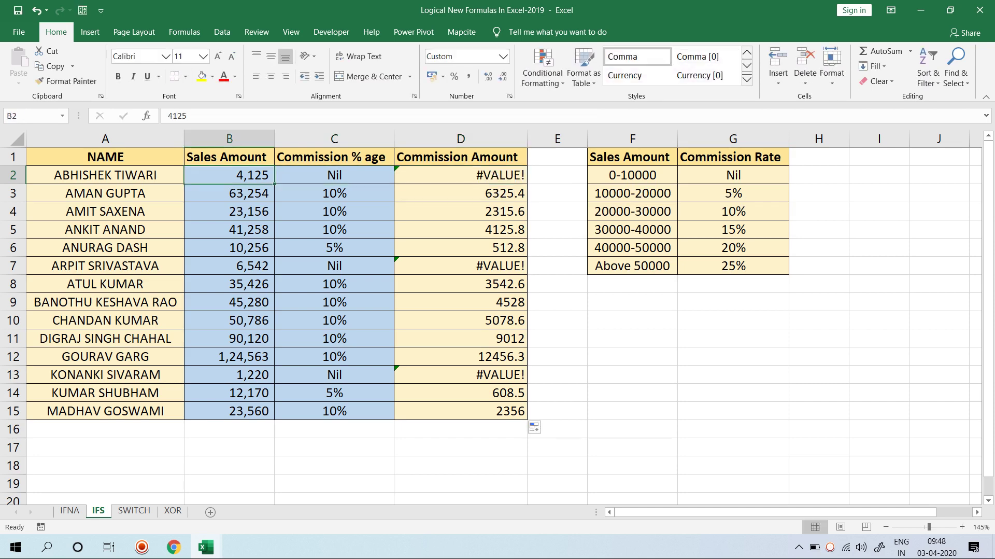
{"action": "key", "text": "Right"}
{"action": "key", "text": "F2"}
{"action": "key", "text": "Left"}
{"action": "key", "text": "Left"}
{"action": "key", "text": "Left"}
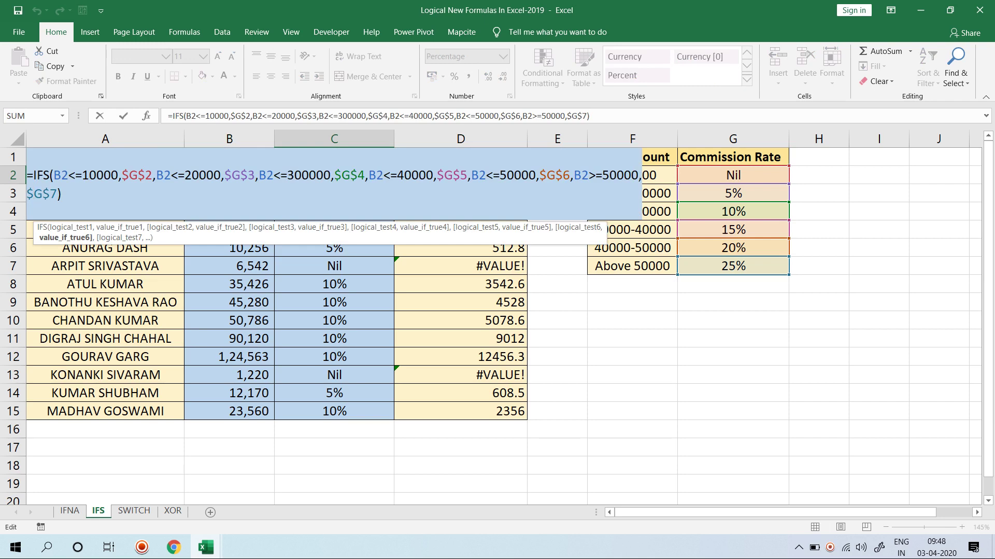
{"action": "key", "text": "Escape"}
- Replace the commission rate for the 0-10000 sales band in G2 with 0
{"action": "left_click", "coordinate": [733, 175]}
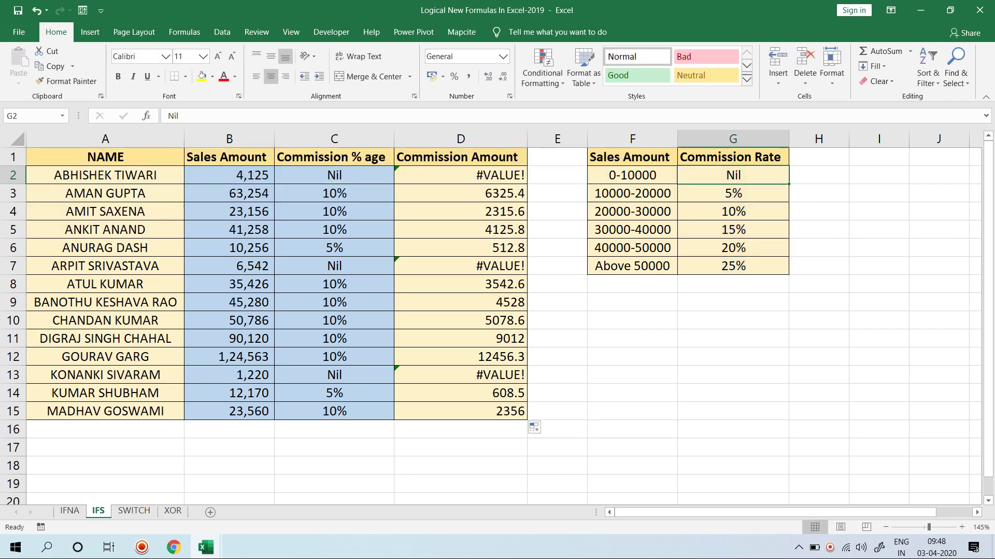
{"action": "type", "text": "0"}
{"action": "key", "text": "Return"}
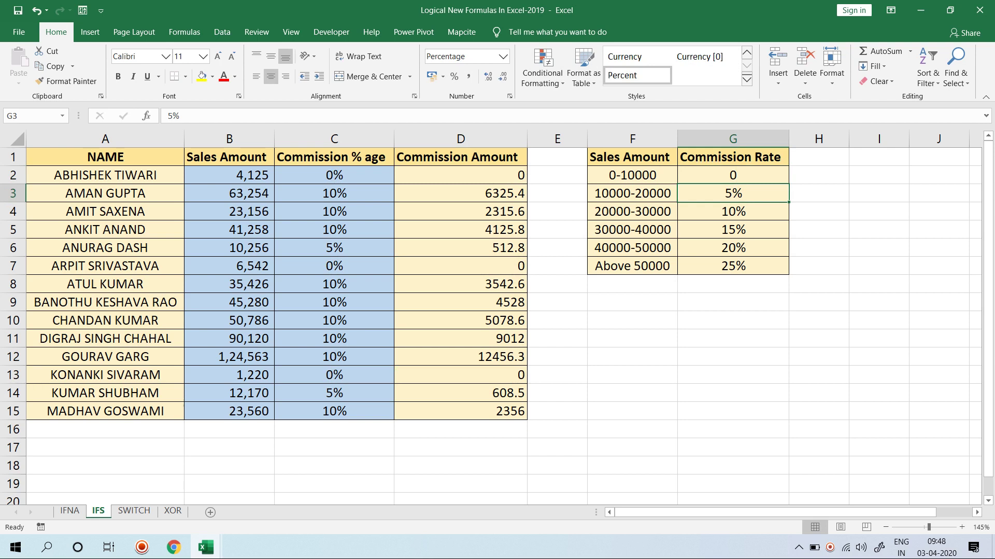
- Check the commission amount formula in D2 and the rate values in G3 and G2
{"action": "left_click", "coordinate": [461, 175]}
{"action": "key", "text": "F2"}
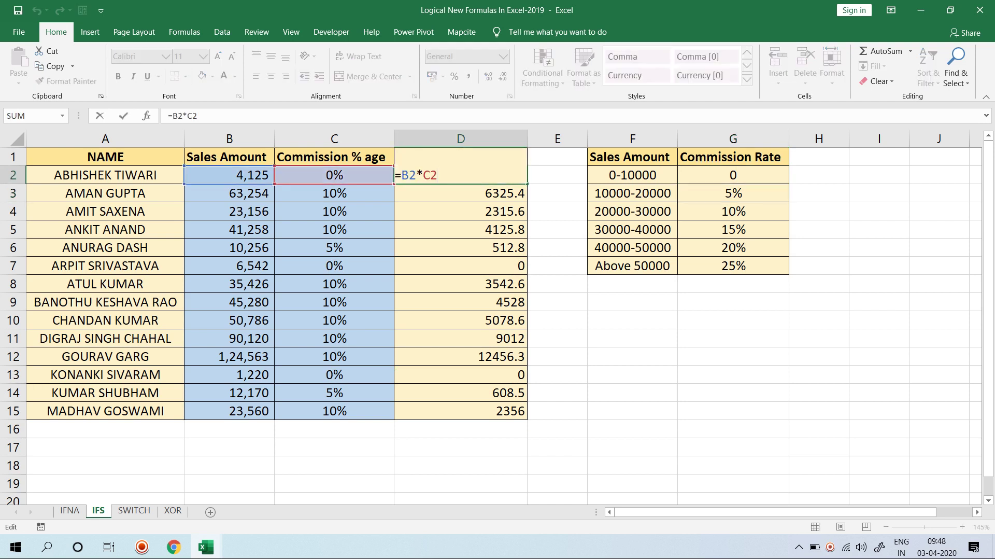
{"action": "key", "text": "Escape"}
{"action": "left_click", "coordinate": [733, 194]}
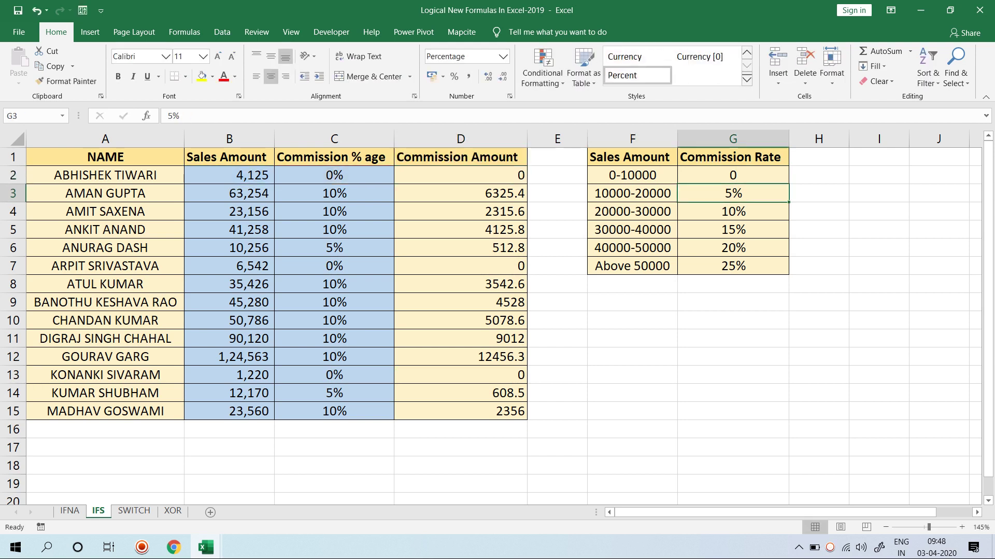
{"action": "left_click", "coordinate": [733, 175]}
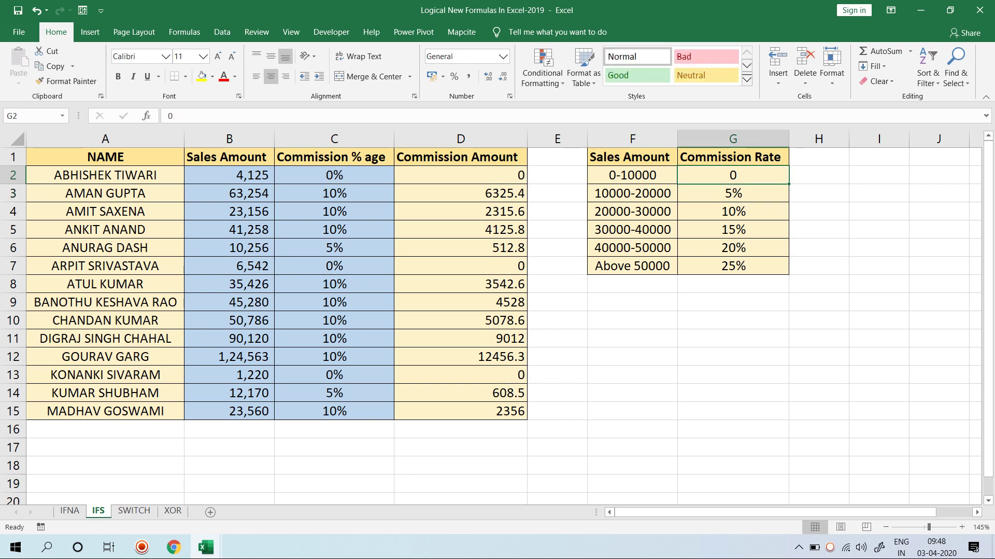
- Examine the IFS commission rate formula in C2 and its cell references without changing it
{"action": "left_click", "coordinate": [461, 193]}
{"action": "left_click", "coordinate": [335, 157]}
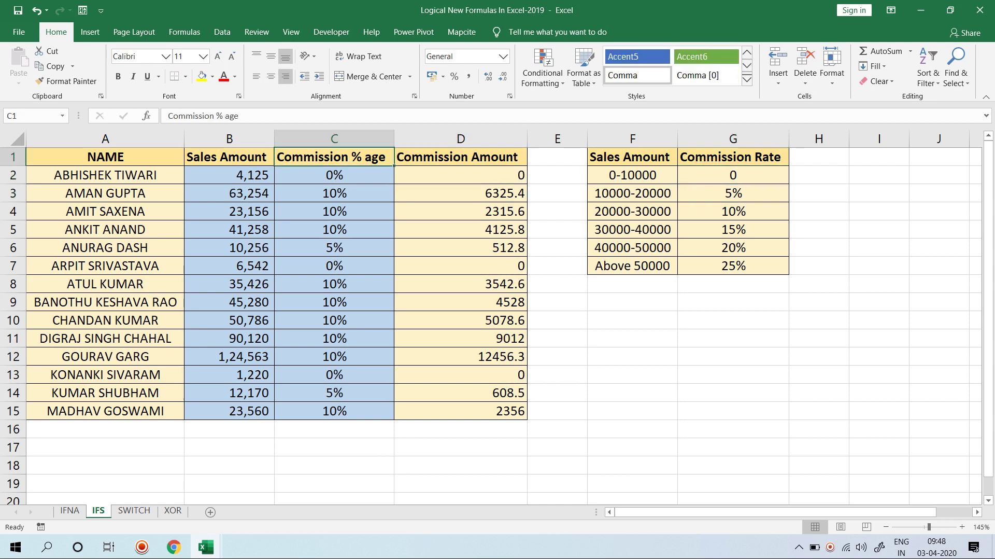
{"action": "left_click", "coordinate": [334, 175]}
{"action": "key", "text": "F2"}
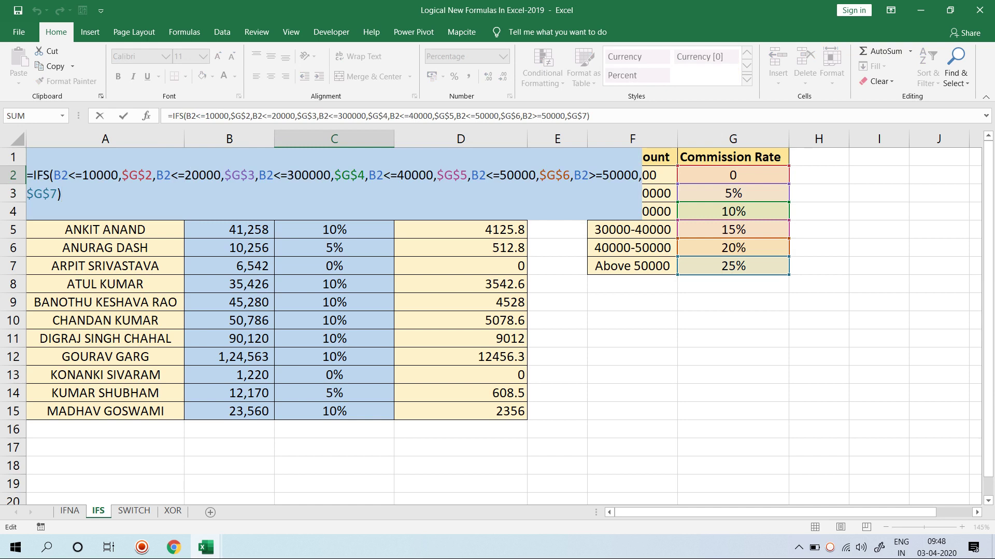
{"action": "key", "text": "Escape"}
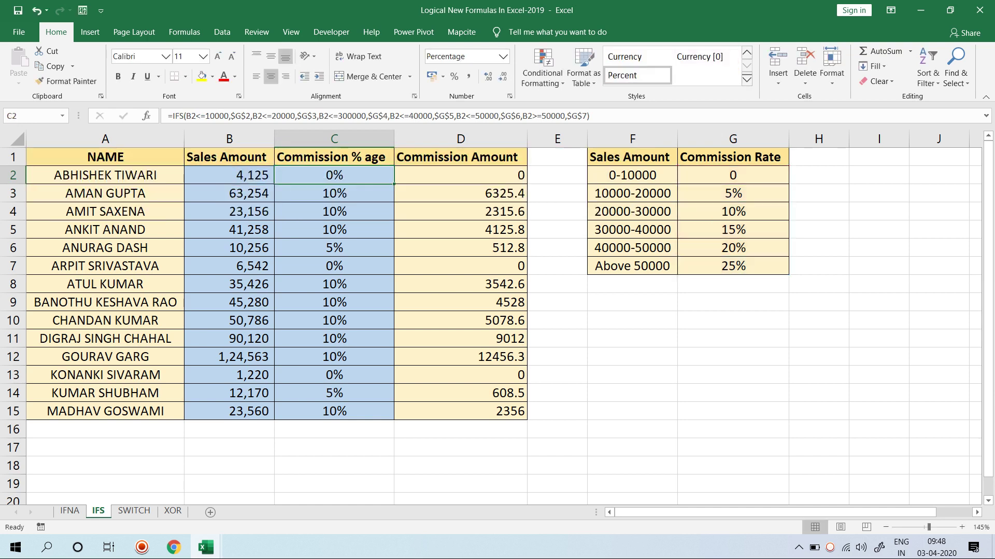
- On the SWITCH sheet, clear the day name in I14 and replace the day number in H14 with 1
{"action": "left_click", "coordinate": [134, 510]}
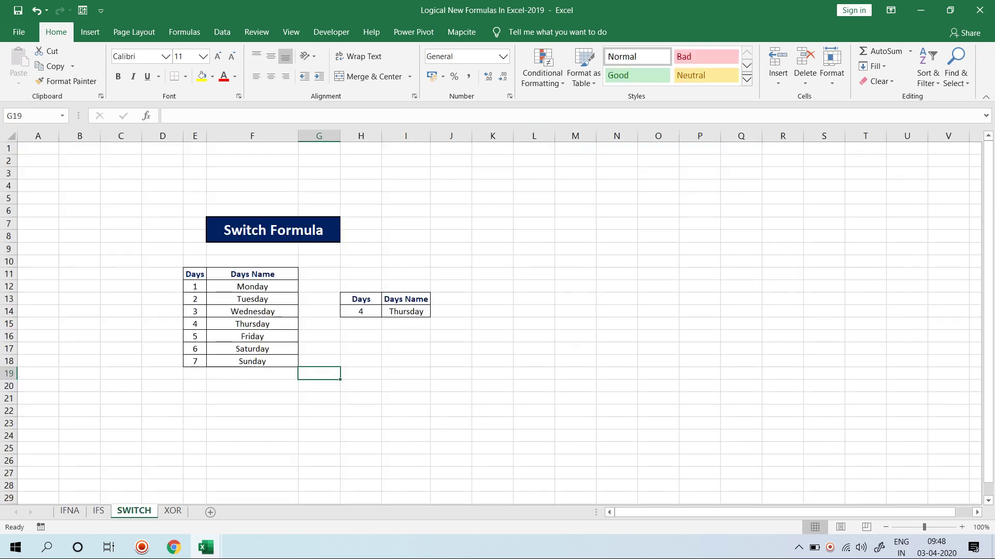
{"action": "scroll", "coordinate": [491, 316], "scroll_direction": "up", "scroll_amount": 2, "text": "ctrl"}
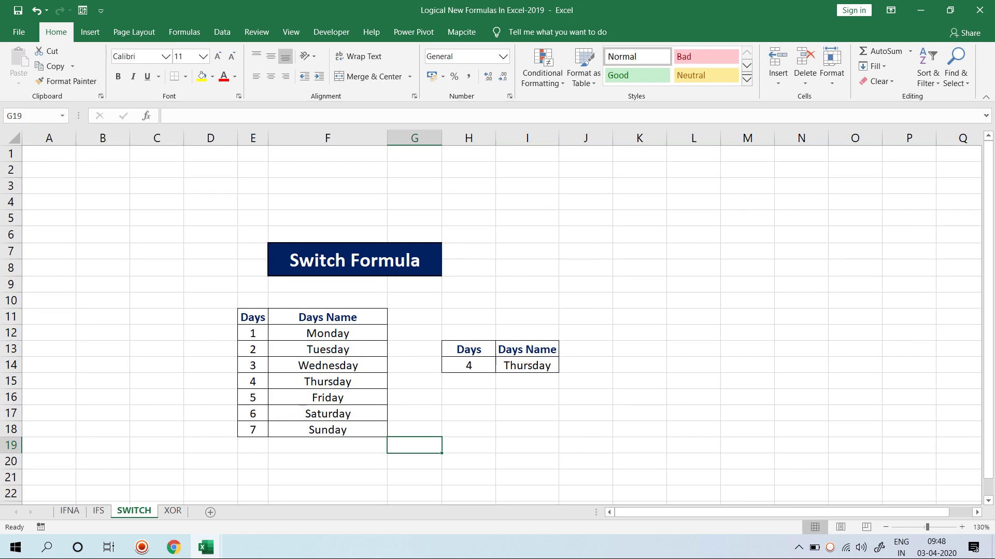
{"action": "left_click_drag", "start_coordinate": [469, 365], "coordinate": [586, 365]}
{"action": "left_click", "coordinate": [527, 365]}
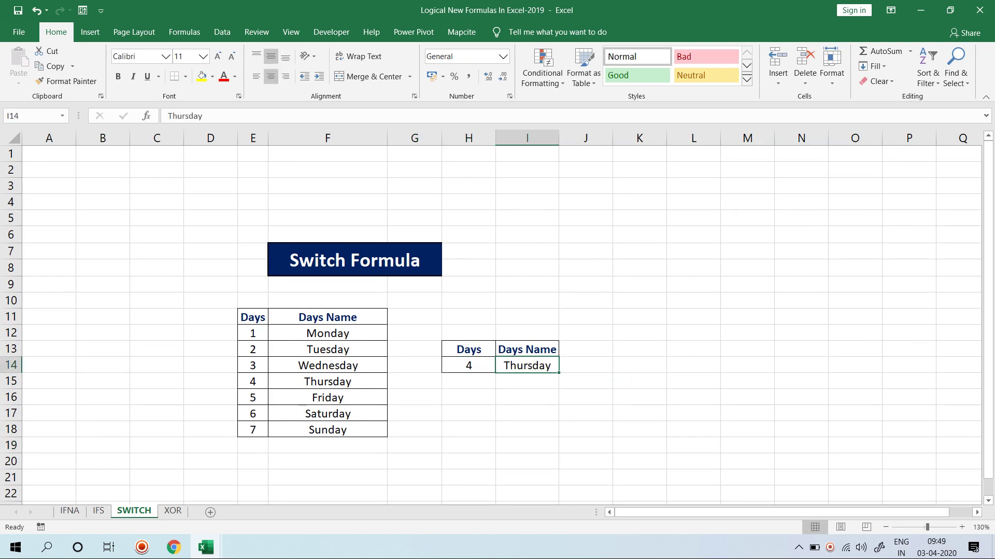
{"action": "key", "text": "Left"}
{"action": "key", "text": "Right"}
{"action": "key", "text": "Delete"}
{"action": "key", "text": "Left"}
{"action": "key", "text": "Delete"}
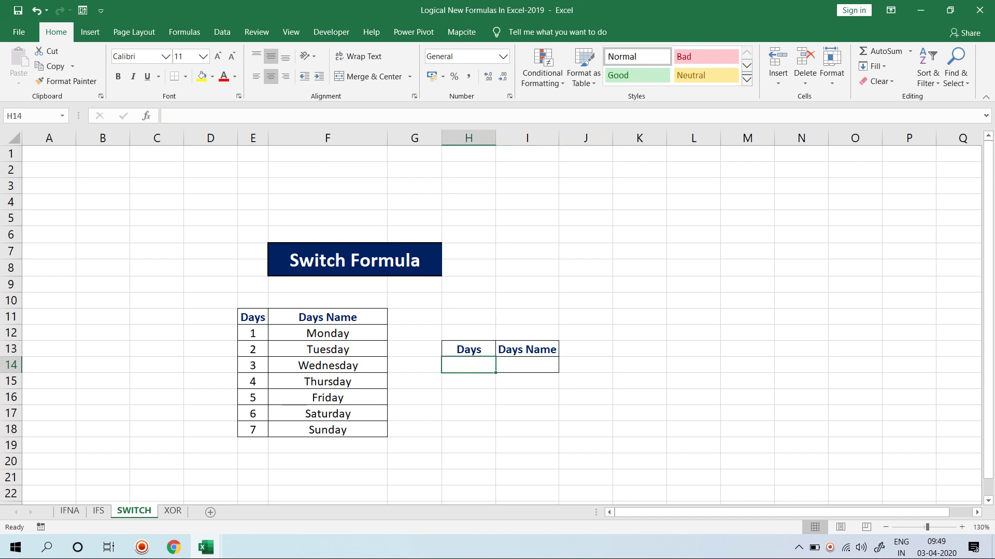
{"action": "type", "text": "1"}
{"action": "key", "text": "Return"}
- Start a SWITCH formula in I14 with H14 as the expression and E12, F12 as the first value and result
{"action": "key", "text": "Up"}
{"action": "key", "text": "Right"}
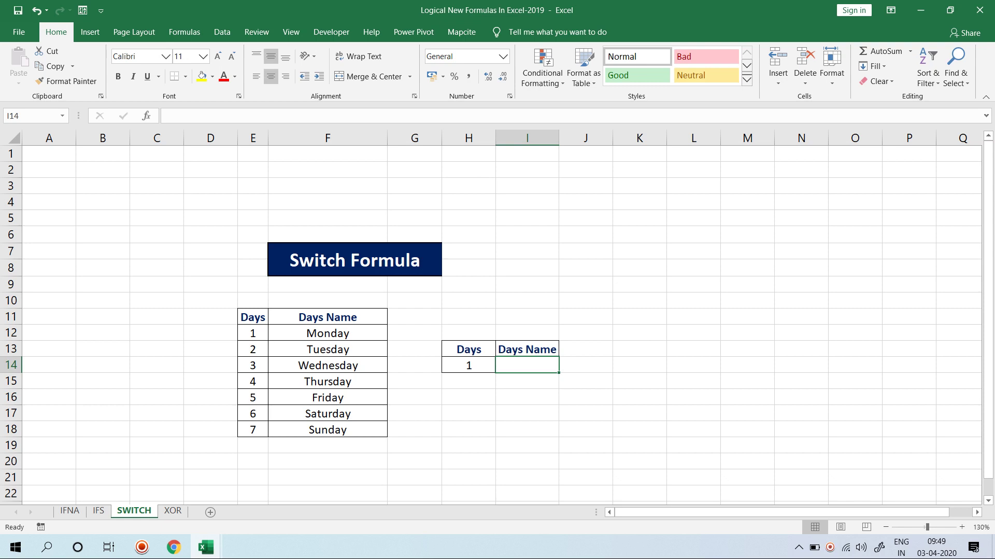
{"action": "type", "text": "sw"}
{"action": "key", "text": "BackSpace"}
{"action": "key", "text": "BackSpace"}
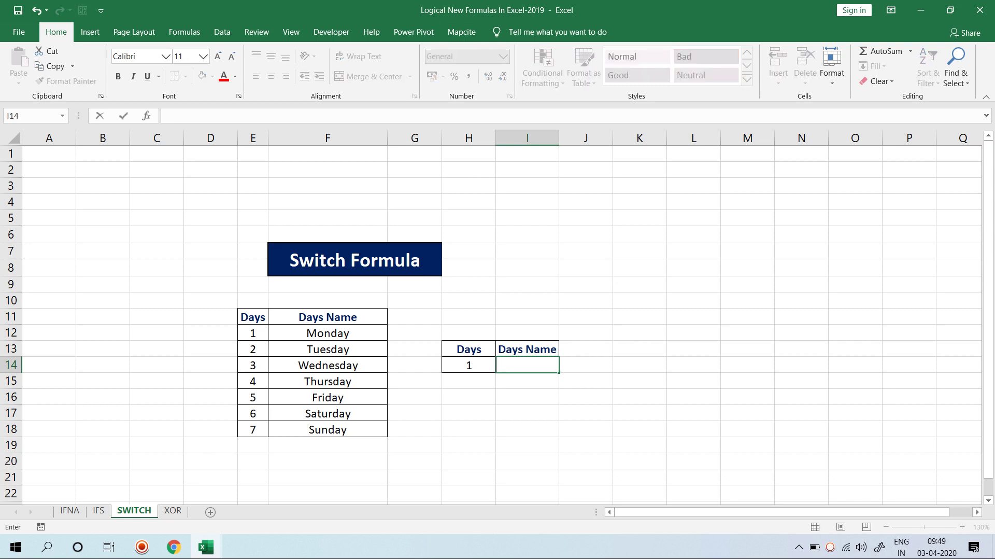
{"action": "type", "text": "=sw"}
{"action": "key", "text": "Tab"}
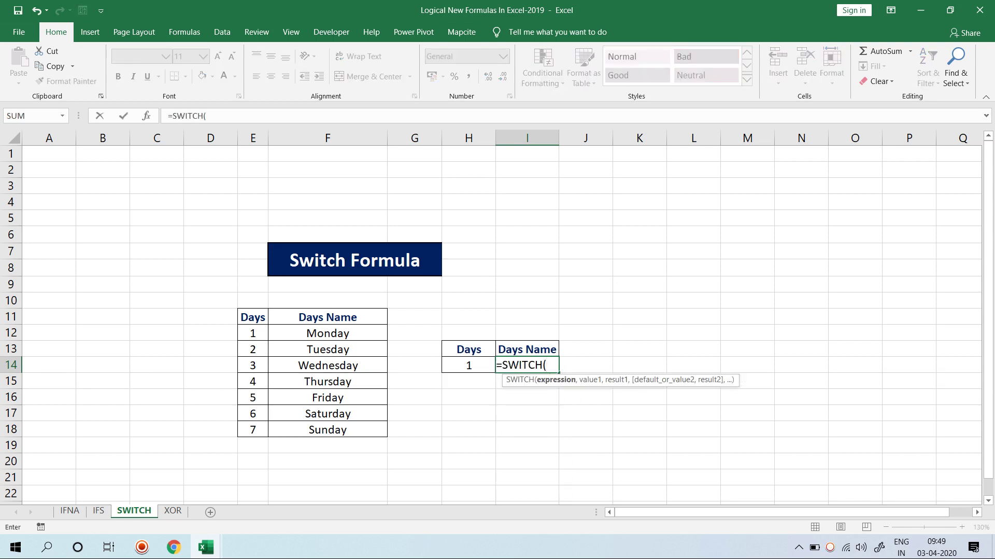
{"action": "key", "text": "Left"}
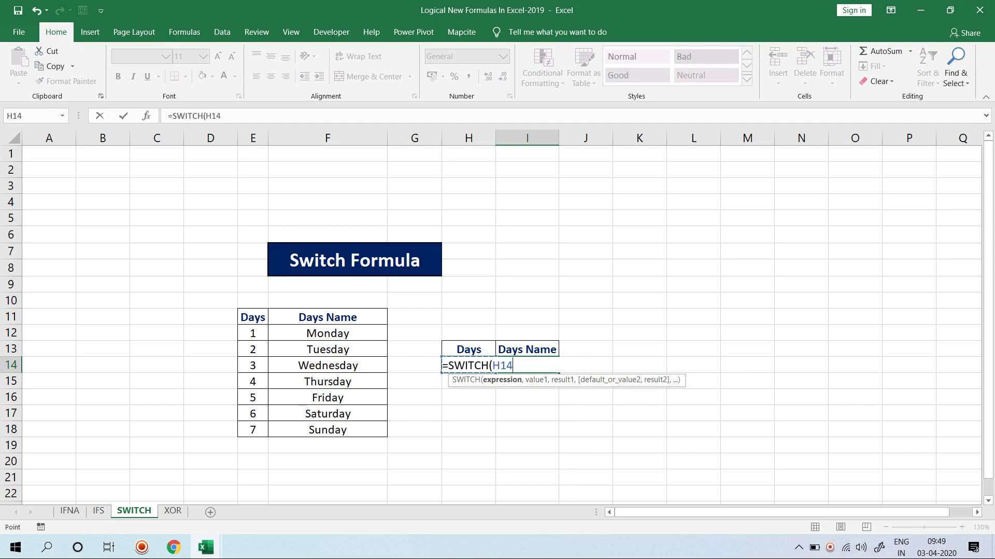
{"action": "type", "text": ","}
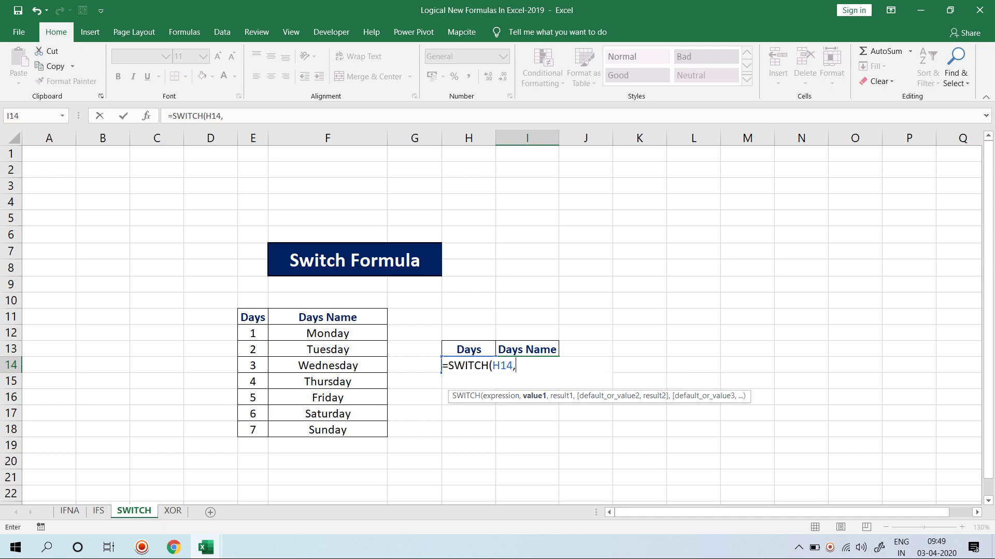
{"action": "left_click", "coordinate": [252, 332]}
{"action": "type", "text": ","}
{"action": "left_click", "coordinate": [328, 332]}
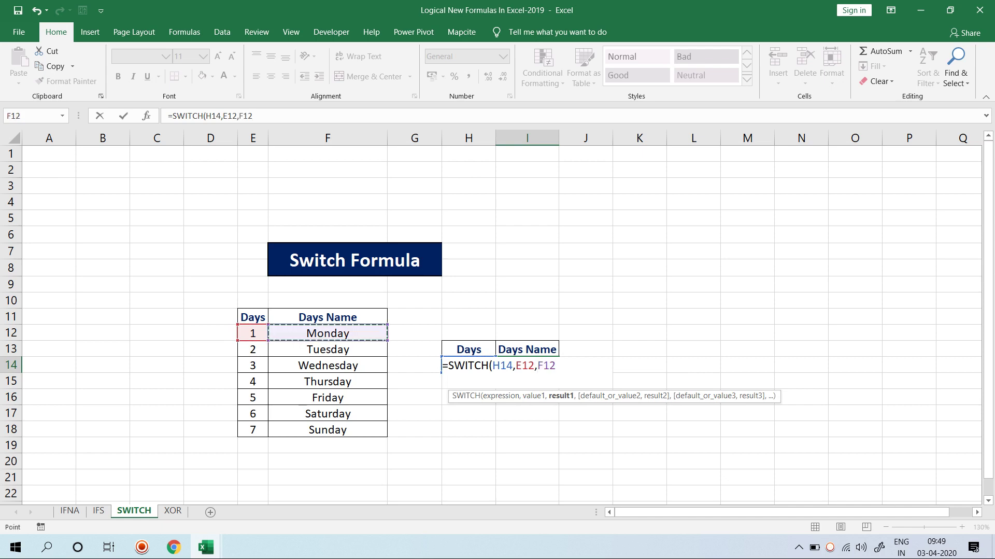
{"action": "type", "text": ","}
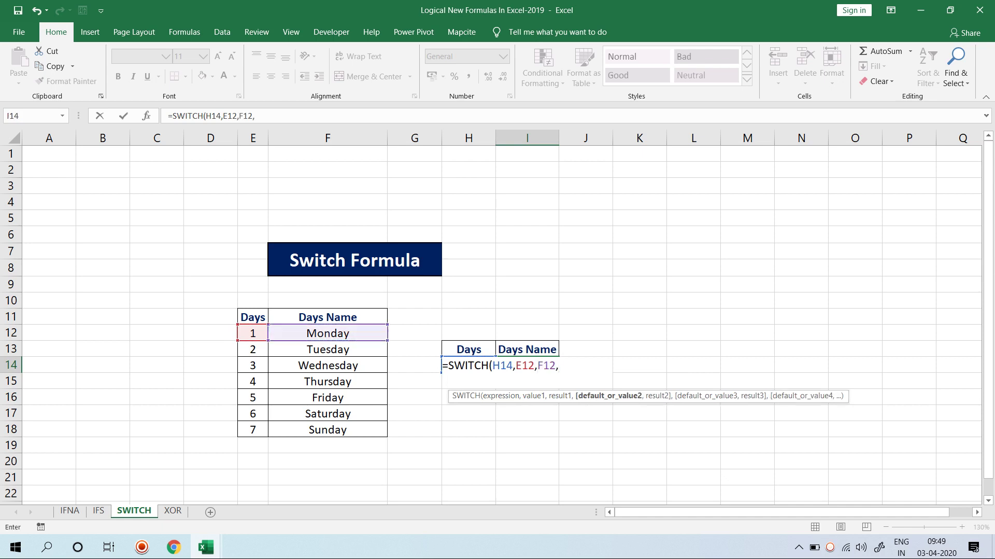
- Add the value and result pairs E13, F13 and E14, F14 to the SWITCH formula
{"action": "left_click", "coordinate": [253, 349]}
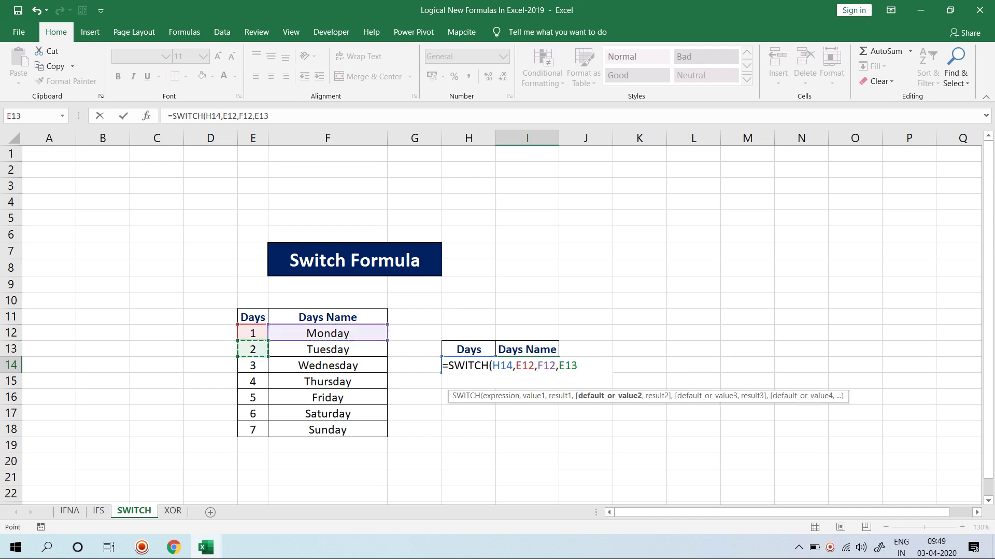
{"action": "type", "text": ",F13,"}
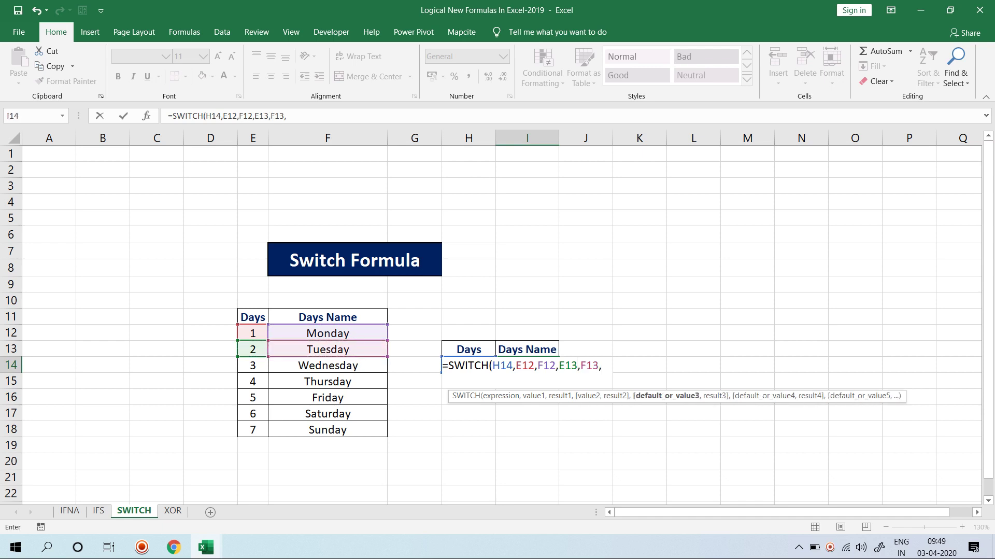
{"action": "left_click", "coordinate": [253, 364]}
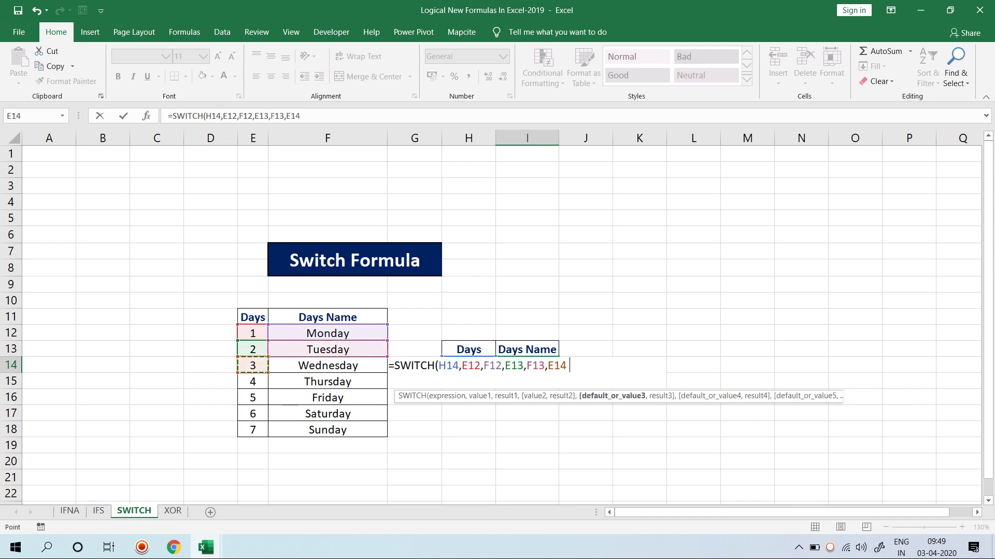
{"action": "type", "text": ","}
{"action": "left_click", "coordinate": [328, 364]}
{"action": "type", "text": ","}
- Extend the SWITCH formula with the value and result pairs E15, F15 and E16, F16
{"action": "left_click", "coordinate": [253, 381]}
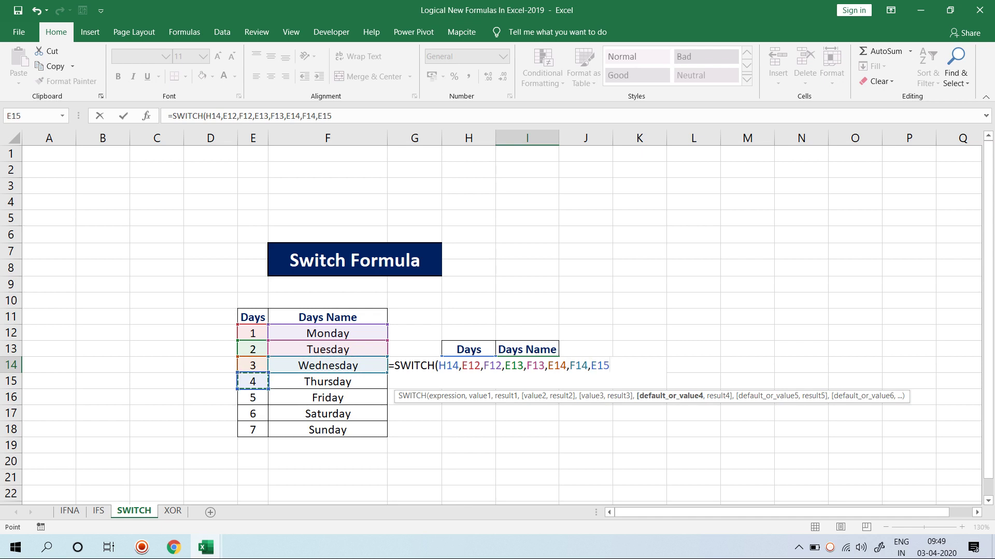
{"action": "type", "text": ","}
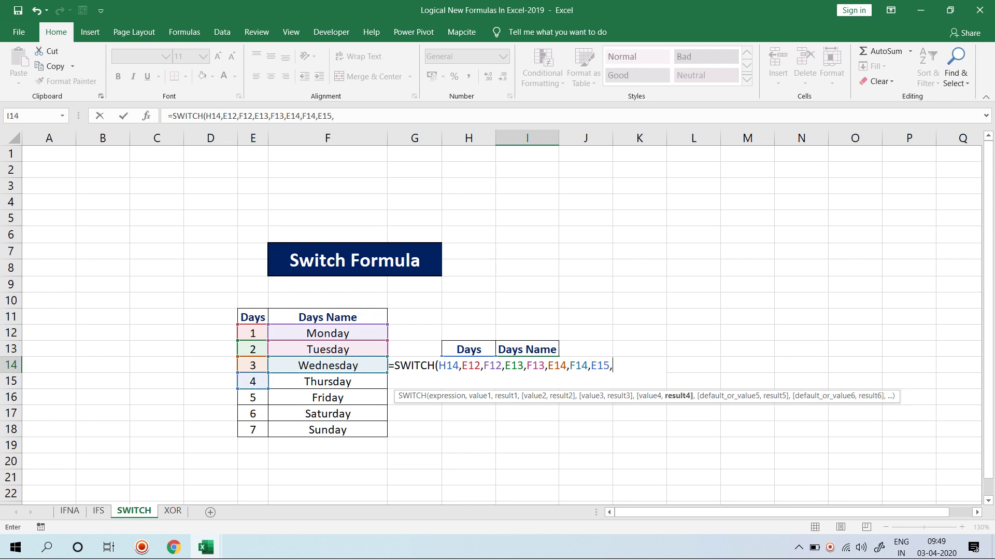
{"action": "left_click", "coordinate": [327, 381]}
{"action": "type", "text": ","}
{"action": "left_click", "coordinate": [253, 396]}
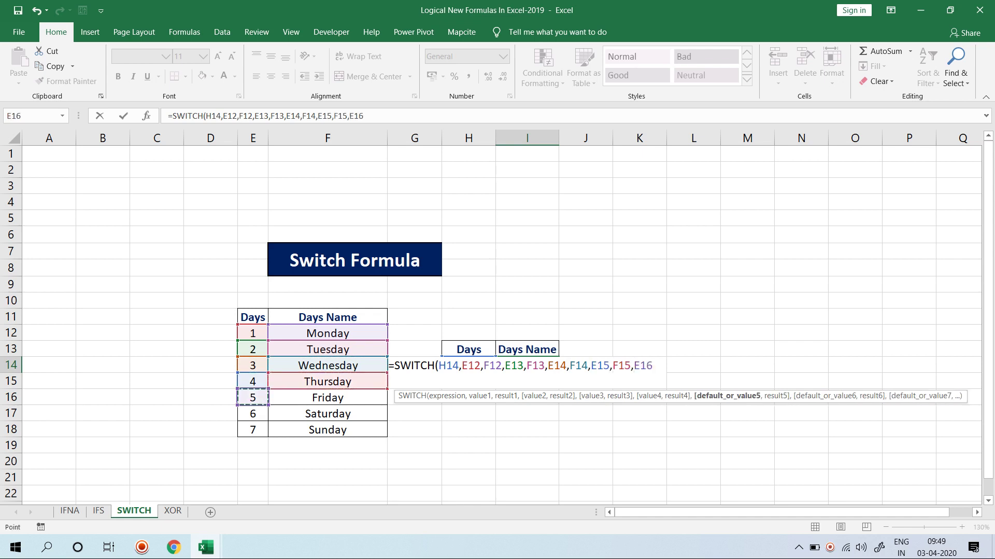
{"action": "type", "text": ","}
{"action": "left_click", "coordinate": [327, 397]}
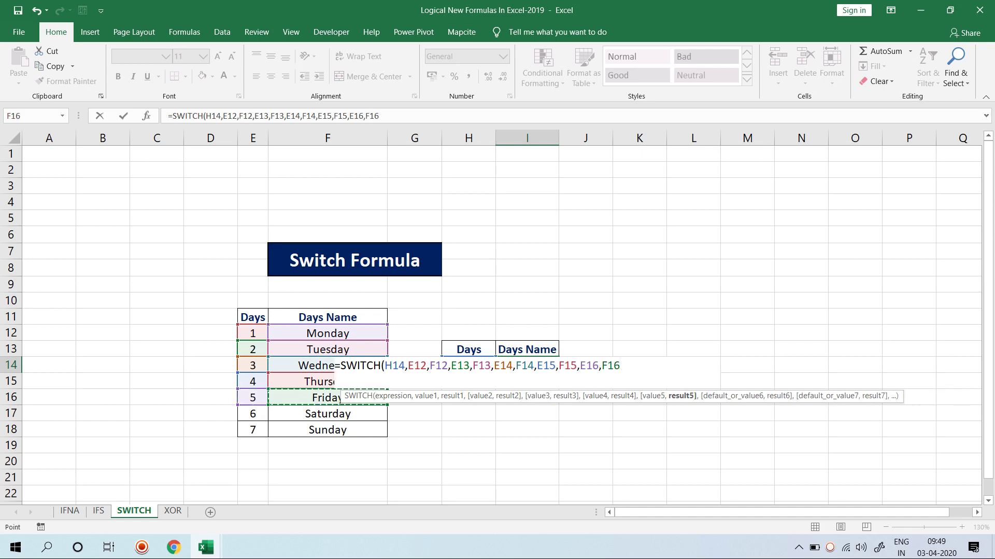
{"action": "type", "text": ","}
- Complete the SWITCH formula in I14 with the pairs E17, F17 and E18, F18
{"action": "left_click", "coordinate": [253, 413]}
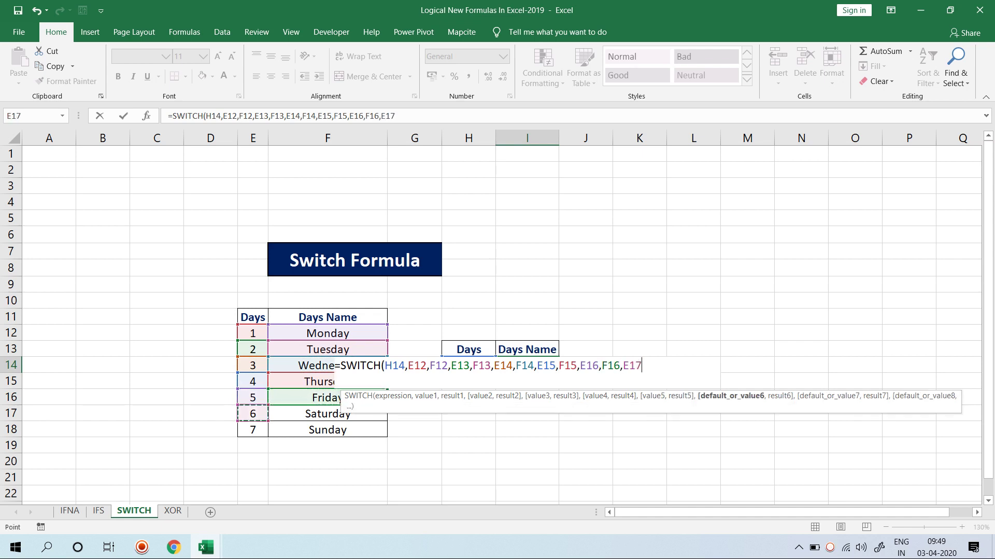
{"action": "type", "text": ","}
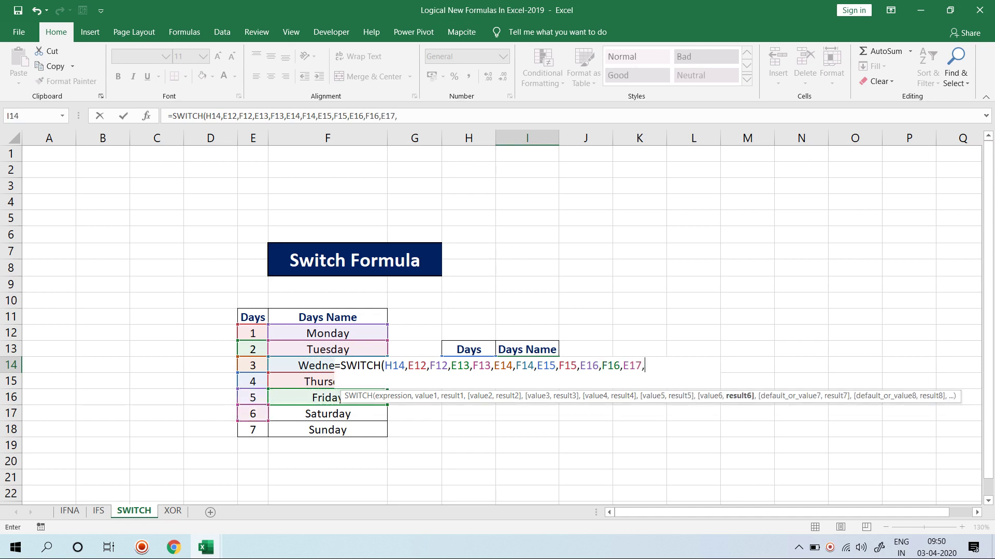
{"action": "left_click", "coordinate": [327, 413]}
{"action": "type", "text": ","}
{"action": "left_click", "coordinate": [252, 429]}
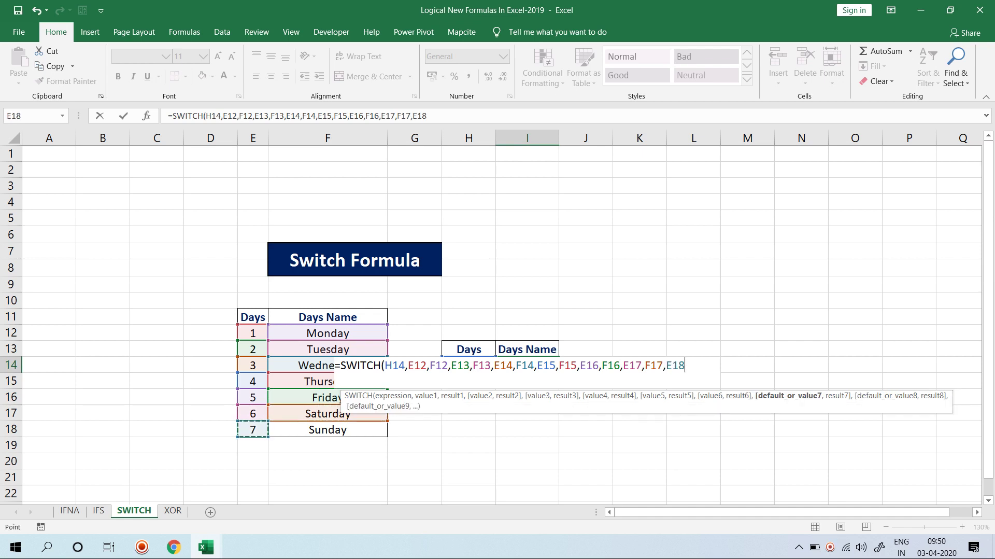
{"action": "type", "text": ","}
{"action": "left_click", "coordinate": [328, 429]}
{"action": "key", "text": "Return"}
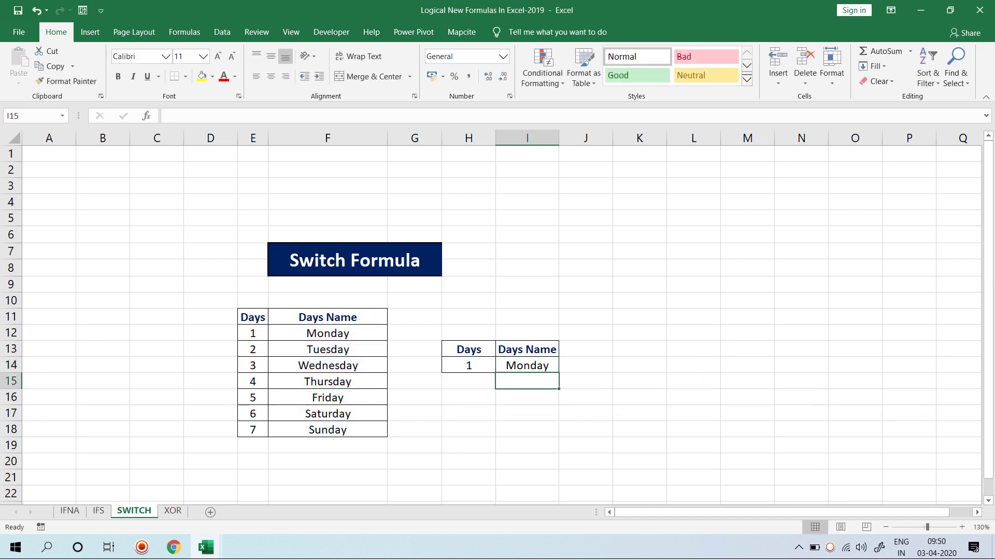
- Test the SWITCH formula by entering 2, 3 and 4 in turn as the day number in H14
{"action": "key", "text": "Left"}
{"action": "key", "text": "Up"}
{"action": "type", "text": "2"}
{"action": "key", "text": "Return"}
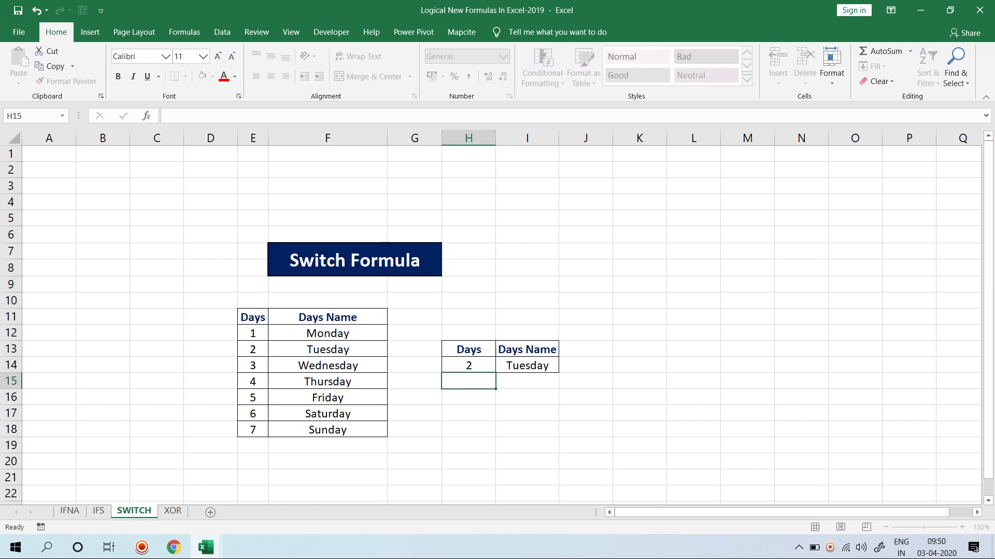
{"action": "key", "text": "Up"}
{"action": "type", "text": "3"}
{"action": "key", "text": "Return"}
{"action": "key", "text": "Up"}
{"action": "type", "text": "4"}
{"action": "key", "text": "Return"}
{"action": "key", "text": "Up"}
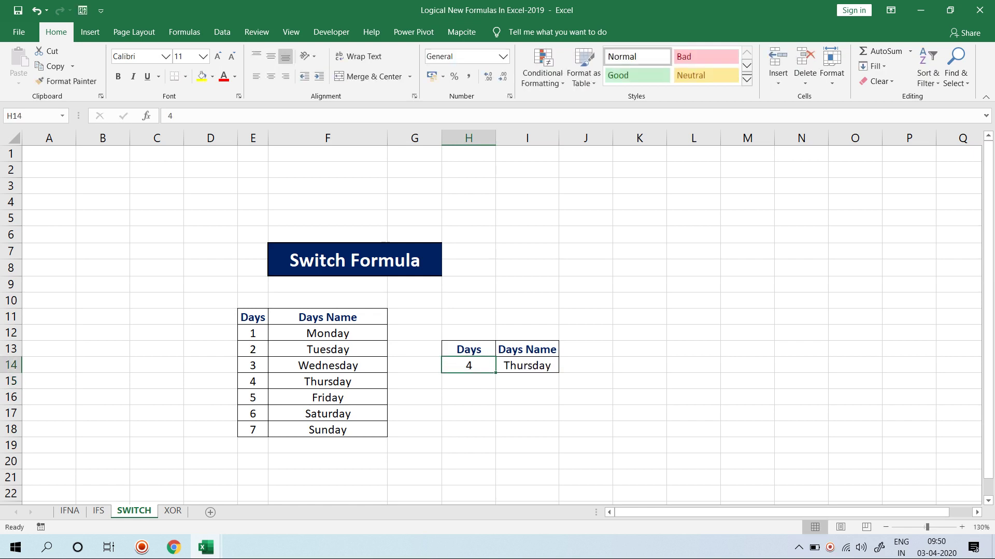
- Set the day number in H14 to 1
{"action": "key", "text": "Right"}
{"action": "key", "text": "Left"}
{"action": "type", "text": "1"}
{"action": "key", "text": "Return"}
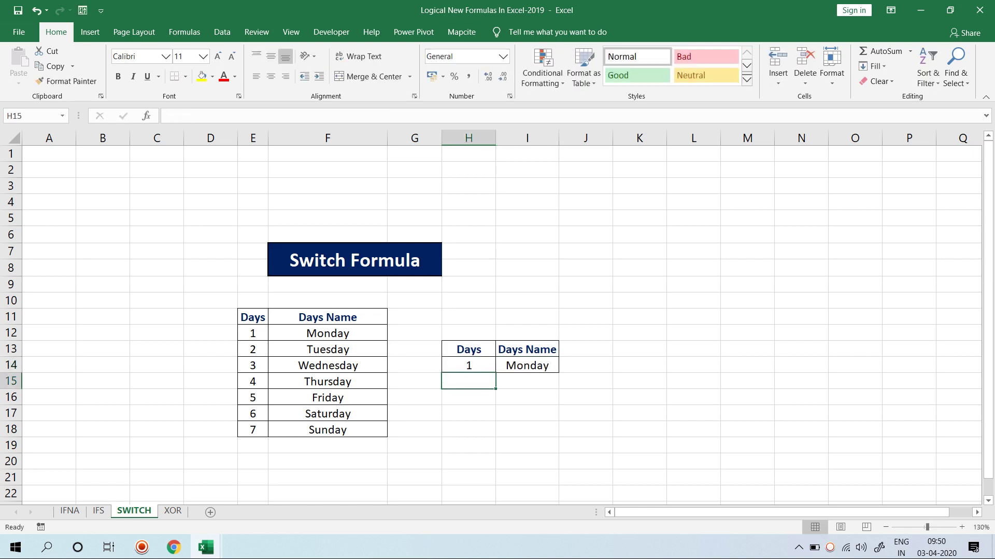
- Examine the SWITCH formula in I14 and the cells it refers to without changing it
{"action": "key", "text": "Up"}
{"action": "key", "text": "Right"}
{"action": "key", "text": "F2"}
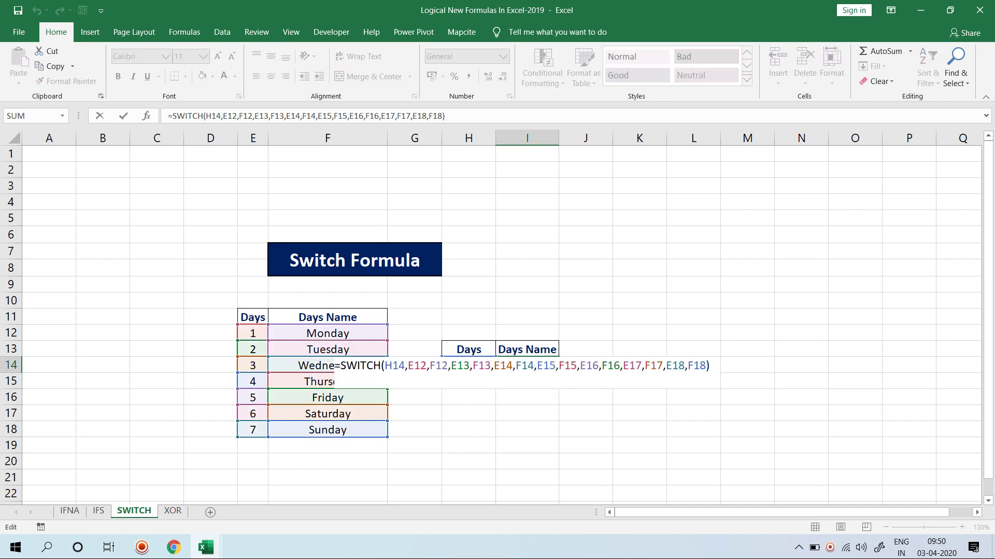
{"action": "key", "text": "Escape"}
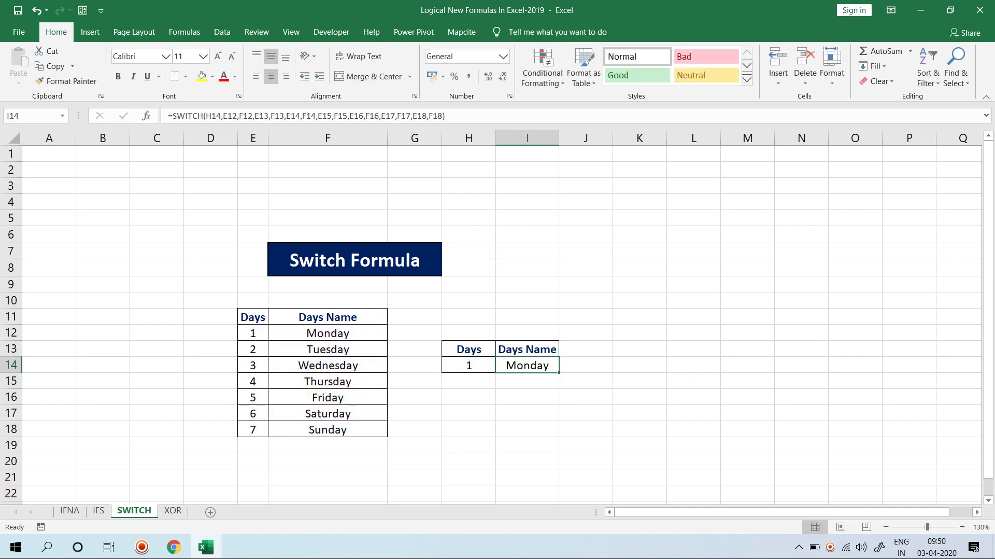
{"action": "key", "text": "F2"}
{"action": "key", "text": "Escape"}
{"action": "key", "text": "Right"}
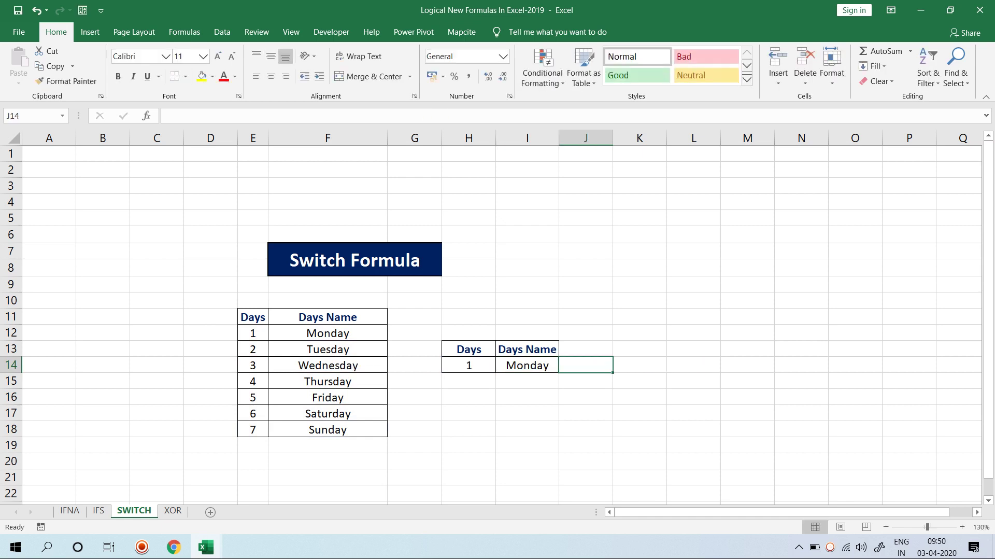
- Clear the formula from I14 and start a SWITCH formula in K14 with H14 as the expression
{"action": "key", "text": "Left"}
{"action": "key", "text": "Delete"}
{"action": "key", "text": "Right"}
{"action": "key", "text": "Right"}
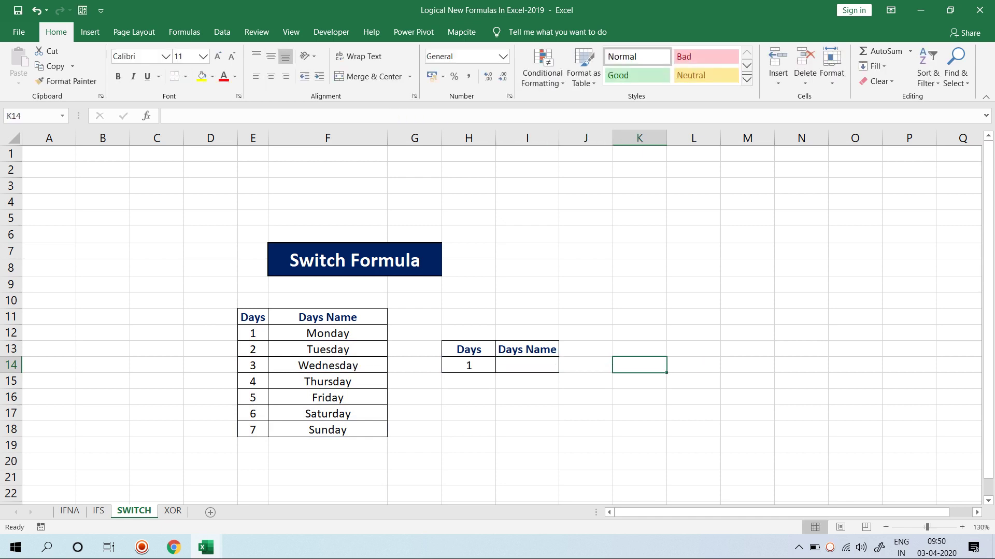
{"action": "type", "text": "=sw"}
{"action": "key", "text": "Tab"}
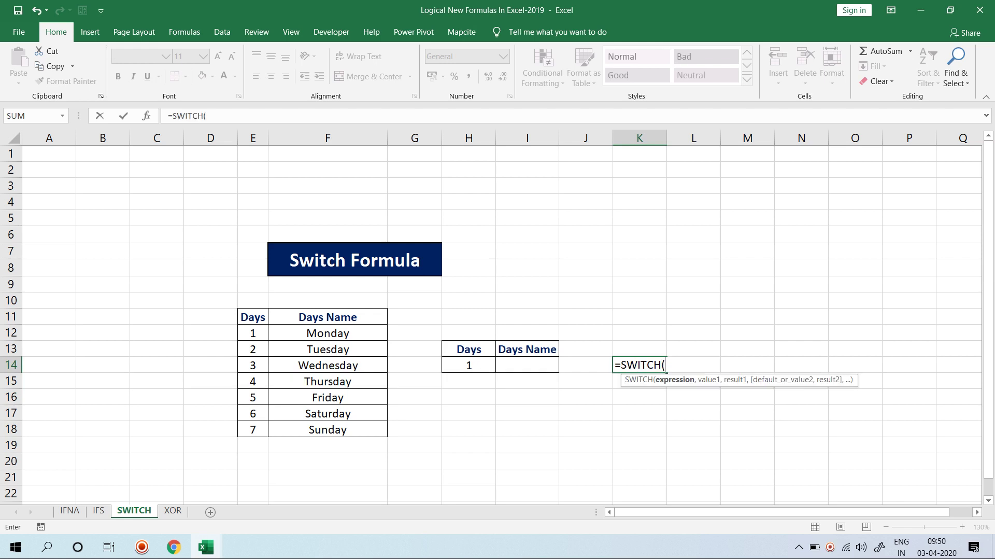
{"action": "key", "text": "Left"}
{"action": "key", "text": "Left"}
{"action": "key", "text": "Left"}
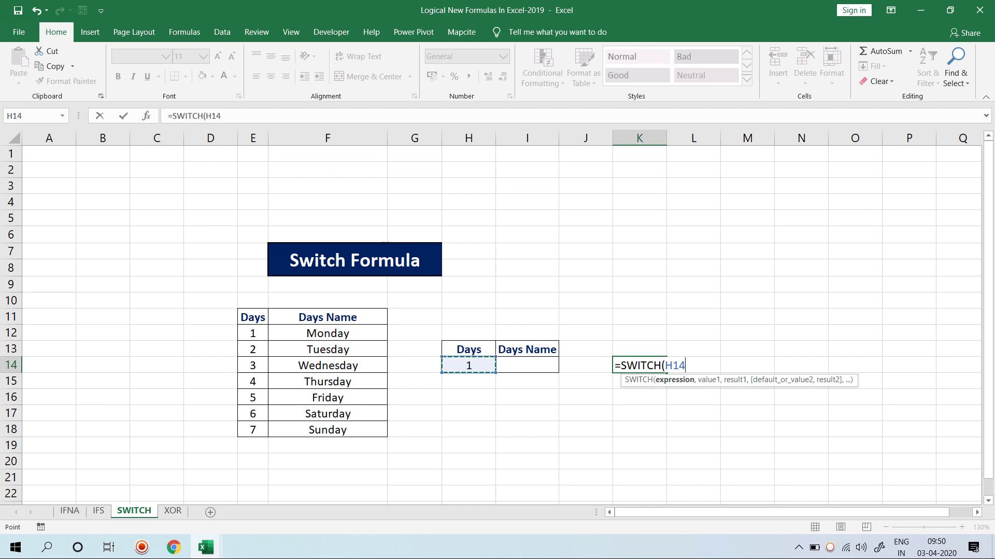
{"action": "type", "text": ","}
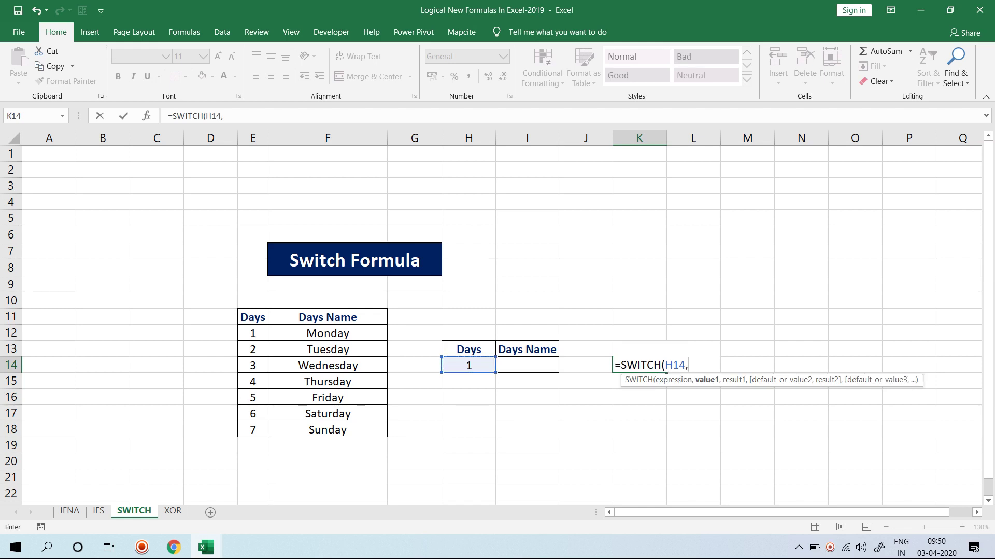
- Add the value and result pairs E12, F12 and E13, F13 to the SWITCH formula in K14
{"action": "left_click", "coordinate": [253, 332]}
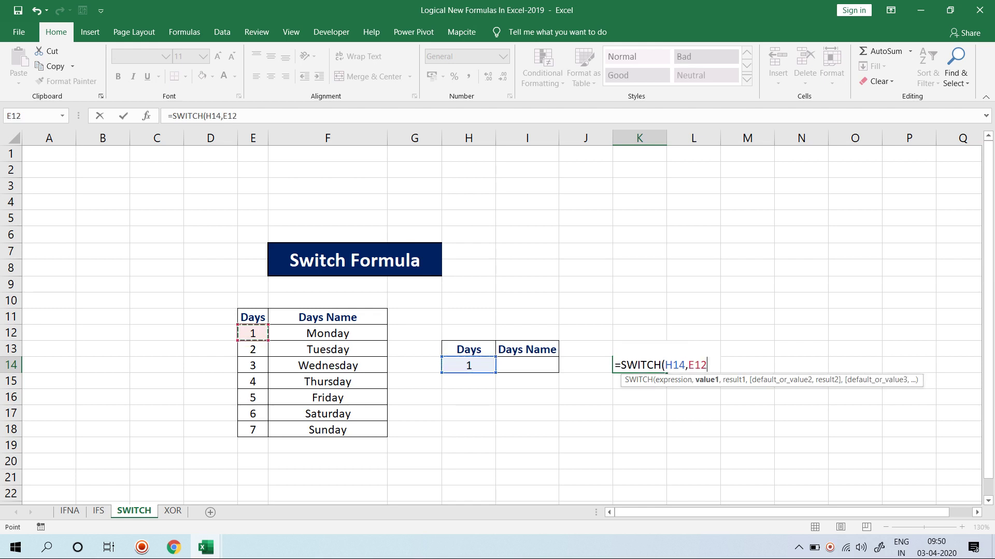
{"action": "type", "text": ","}
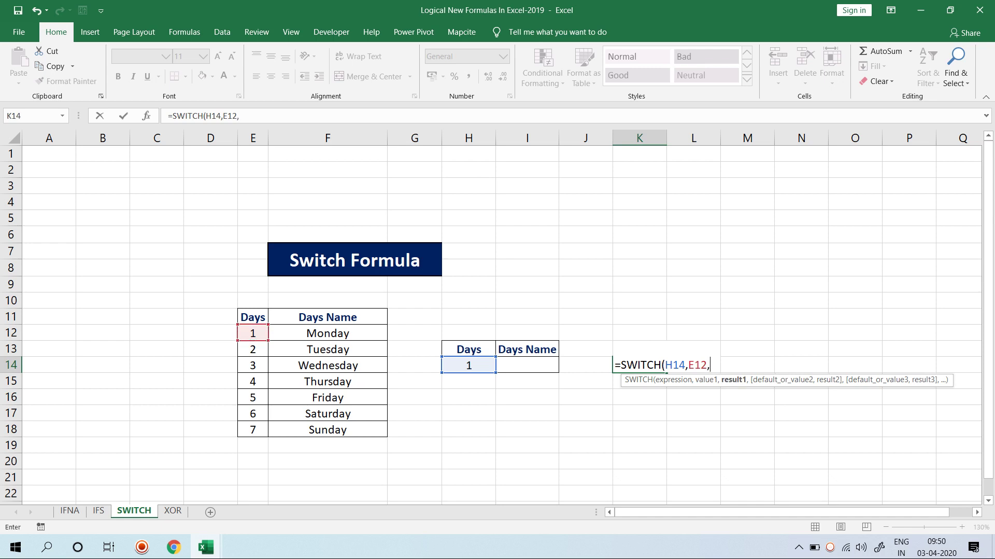
{"action": "left_click", "coordinate": [327, 332]}
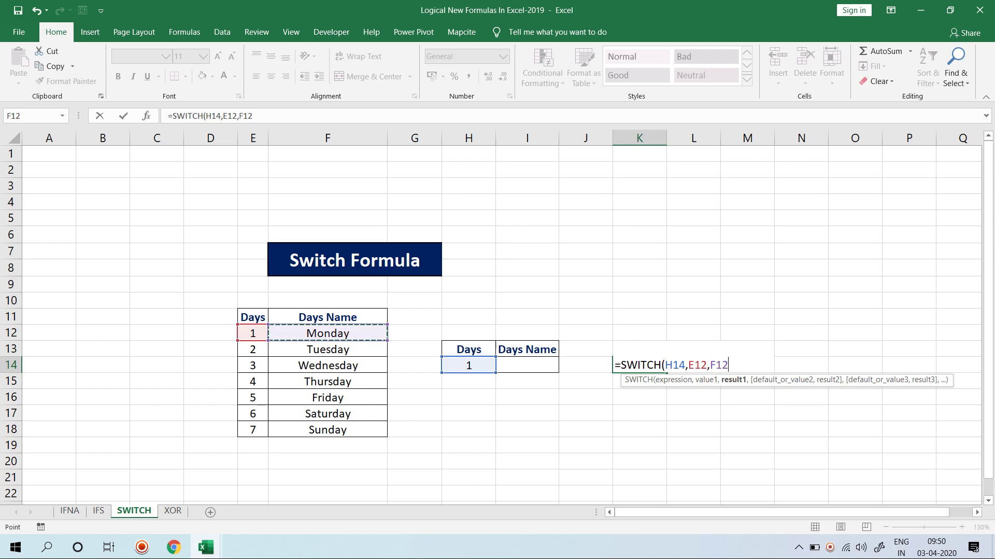
{"action": "type", "text": ","}
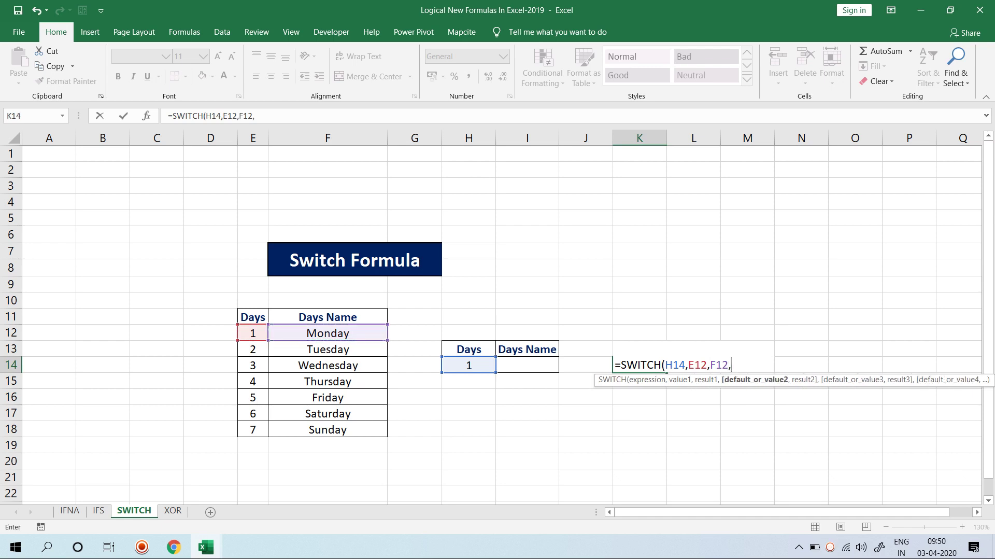
{"action": "left_click", "coordinate": [253, 348]}
{"action": "type", "text": ","}
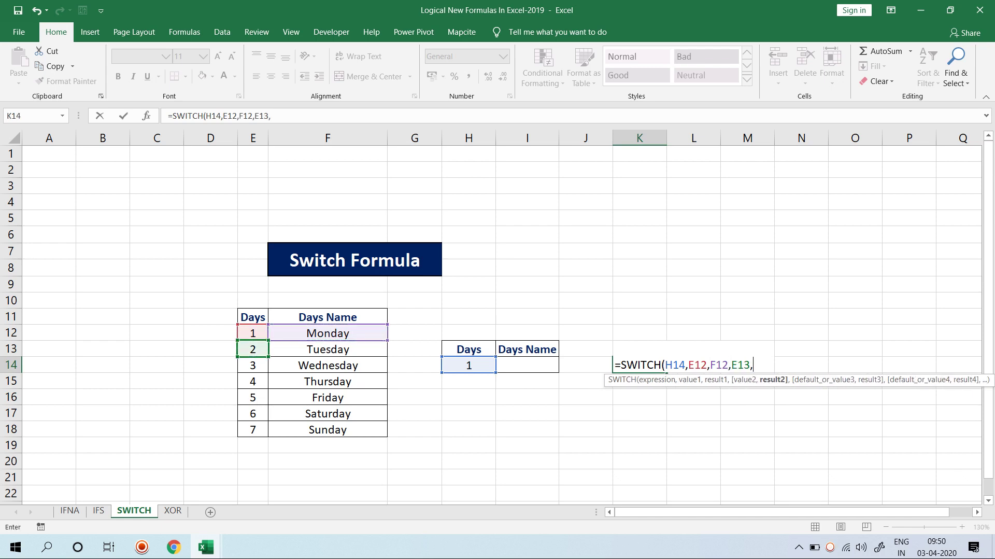
{"action": "left_click", "coordinate": [327, 349]}
{"action": "type", "text": ","}
- Add the value and result pairs E14, F14 and E15, F15 to the SWITCH formula in K14
{"action": "left_click", "coordinate": [253, 365]}
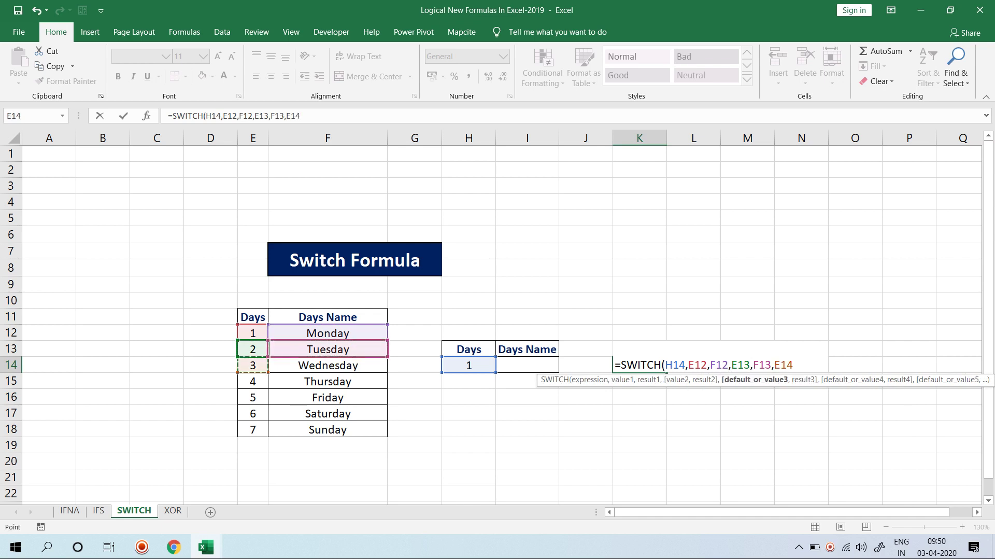
{"action": "type", "text": ","}
{"action": "left_click", "coordinate": [327, 365]}
{"action": "type", "text": ","}
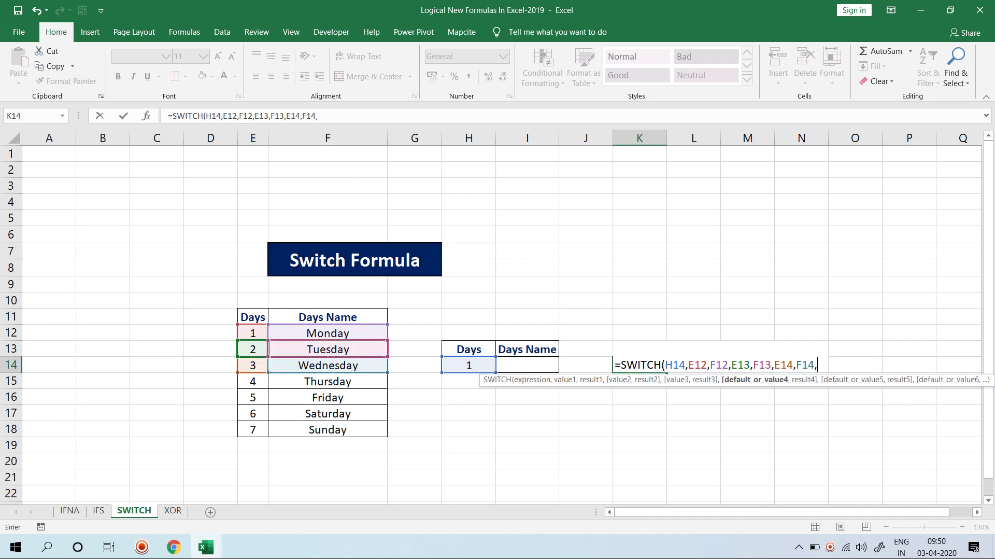
{"action": "left_click", "coordinate": [253, 381]}
{"action": "type", "text": ","}
{"action": "left_click", "coordinate": [328, 381]}
{"action": "type", "text": ","}
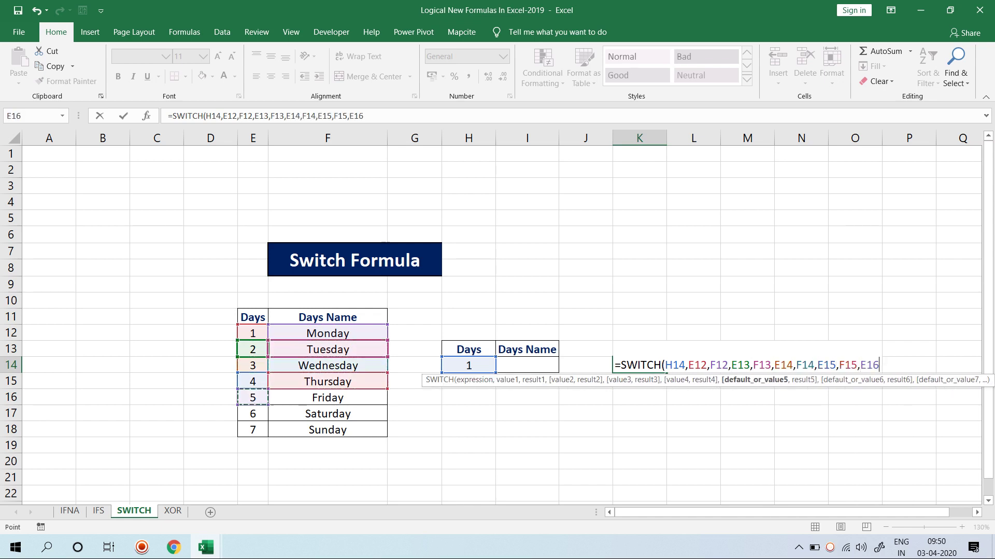
- Add the value and result pair E16, F16 to the SWITCH formula in K14
{"action": "left_click", "coordinate": [327, 397]}
{"action": "left_click", "coordinate": [252, 397]}
{"action": "type", "text": ","}
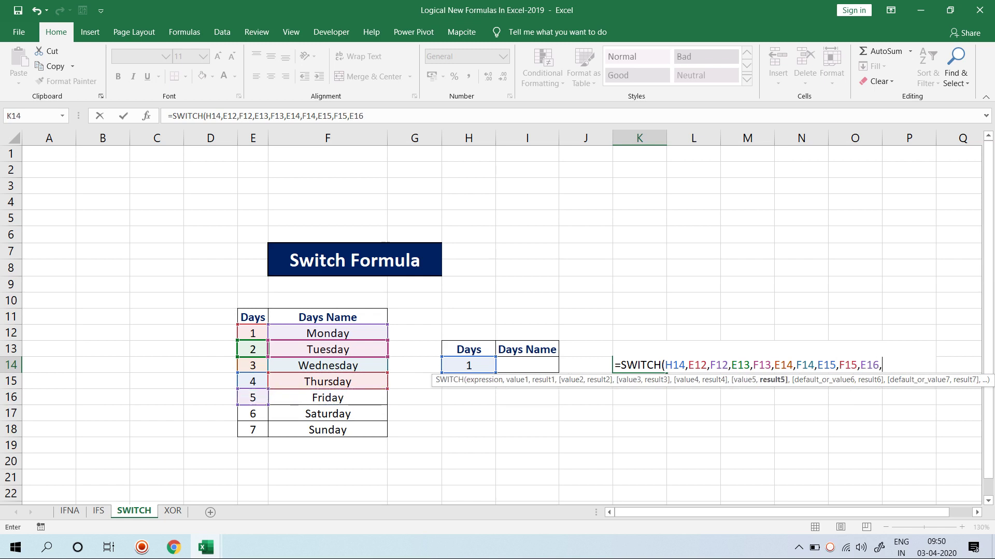
{"action": "left_click", "coordinate": [327, 397]}
{"action": "type", "text": ","}
- Complete the SWITCH formula in K14 with the pairs E17, F17 and E18, F18
{"action": "left_click", "coordinate": [252, 413]}
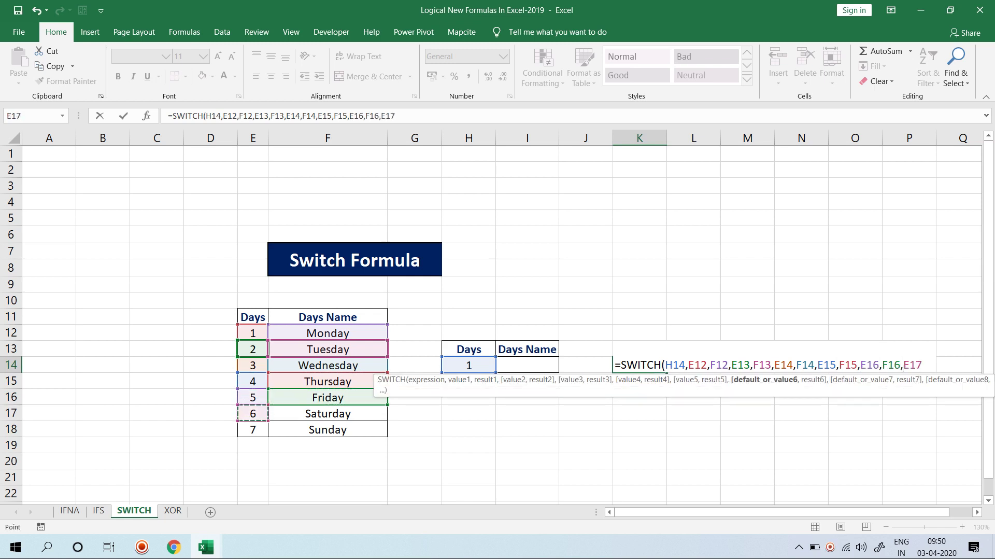
{"action": "type", "text": ","}
{"action": "left_click", "coordinate": [327, 413]}
{"action": "type", "text": ","}
{"action": "left_click", "coordinate": [253, 429]}
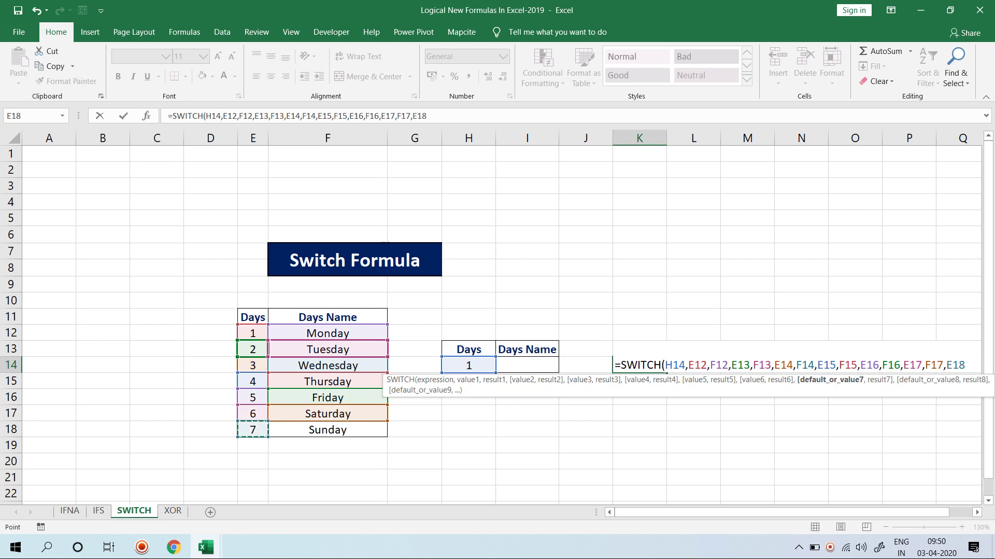
{"action": "type", "text": ","}
{"action": "left_click", "coordinate": [328, 429]}
{"action": "key", "text": "Return"}
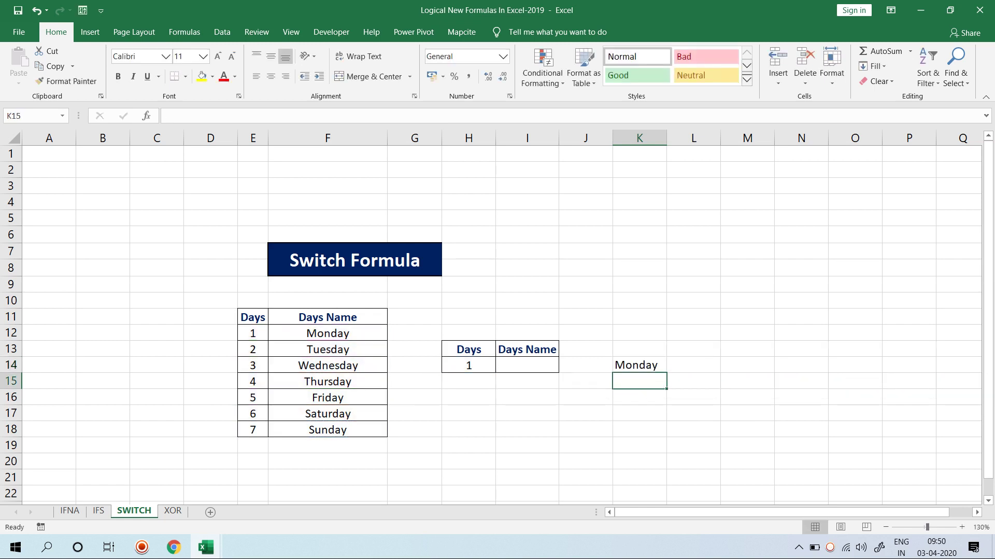
- Switch to the XOR sheet and review the 1ST Level and 2st Level results in its table
{"action": "key", "text": "ctrl+Page_Down"}
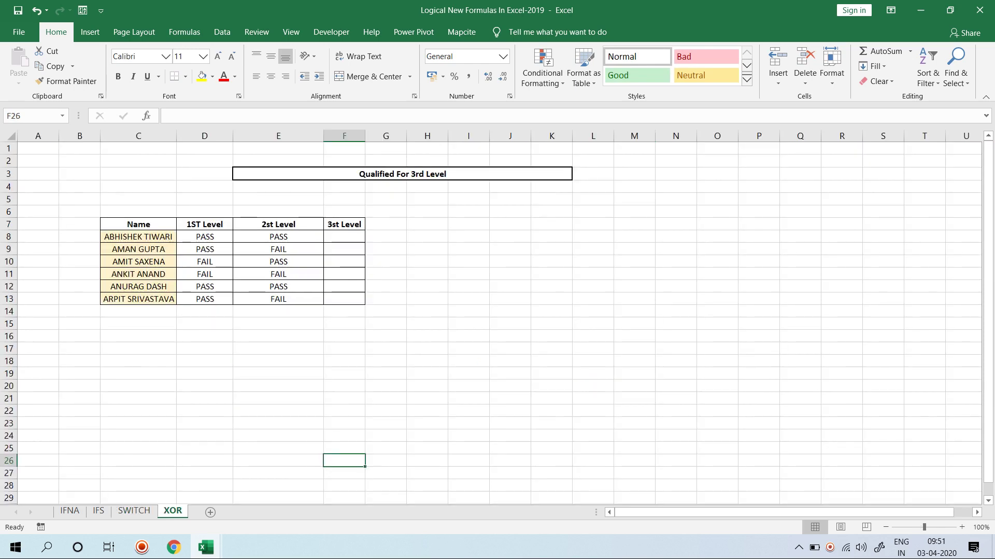
{"action": "scroll", "coordinate": [362, 236], "scroll_direction": "up", "scroll_amount": 2}
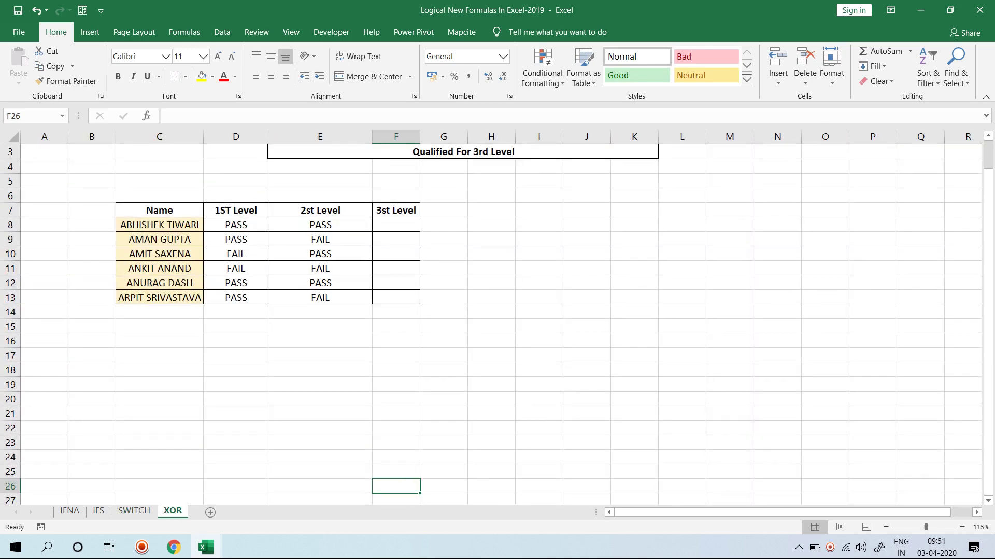
{"action": "left_click", "coordinate": [361, 236]}
{"action": "scroll", "coordinate": [362, 236], "scroll_direction": "up", "scroll_amount": 1}
{"action": "scroll", "coordinate": [502, 321], "scroll_direction": "up", "scroll_amount": 1}
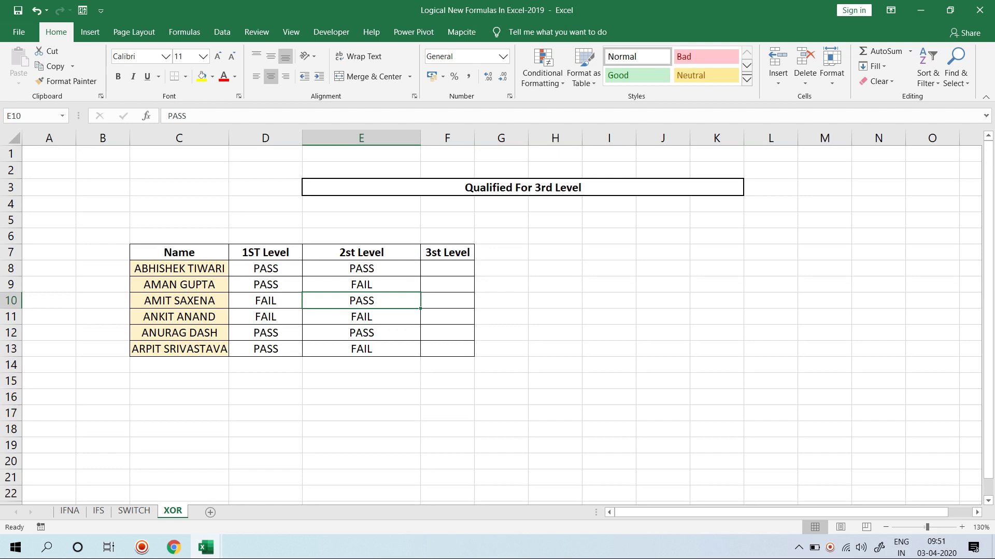
{"action": "left_click_drag", "start_coordinate": [265, 268], "coordinate": [361, 268]}
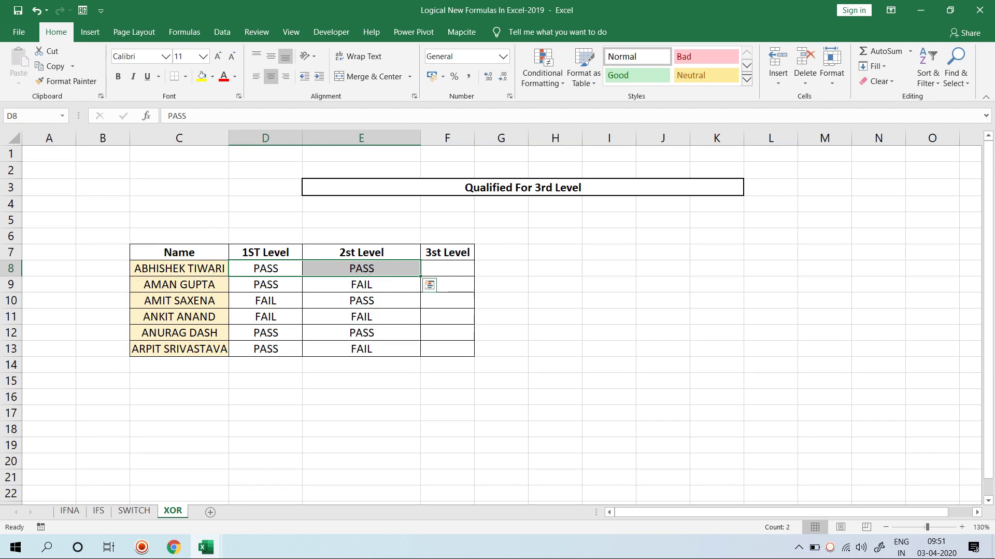
{"action": "left_click", "coordinate": [447, 269]}
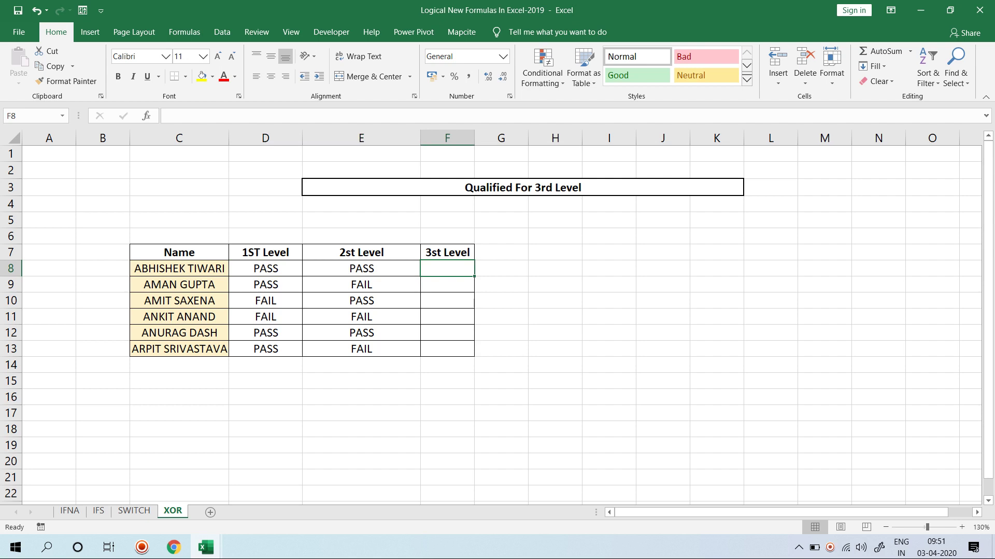
{"action": "left_click_drag", "start_coordinate": [266, 316], "coordinate": [361, 332]}
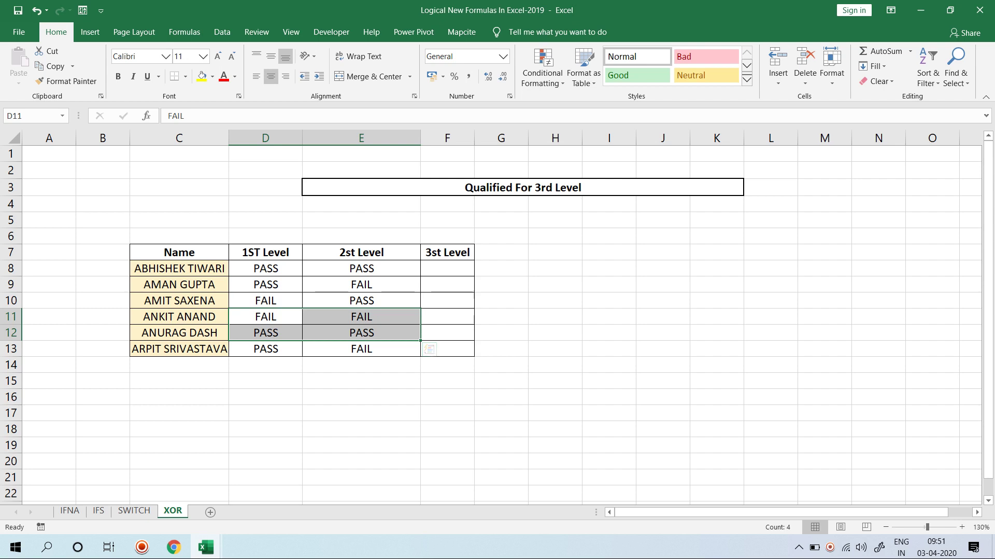
{"action": "left_click", "coordinate": [265, 300]}
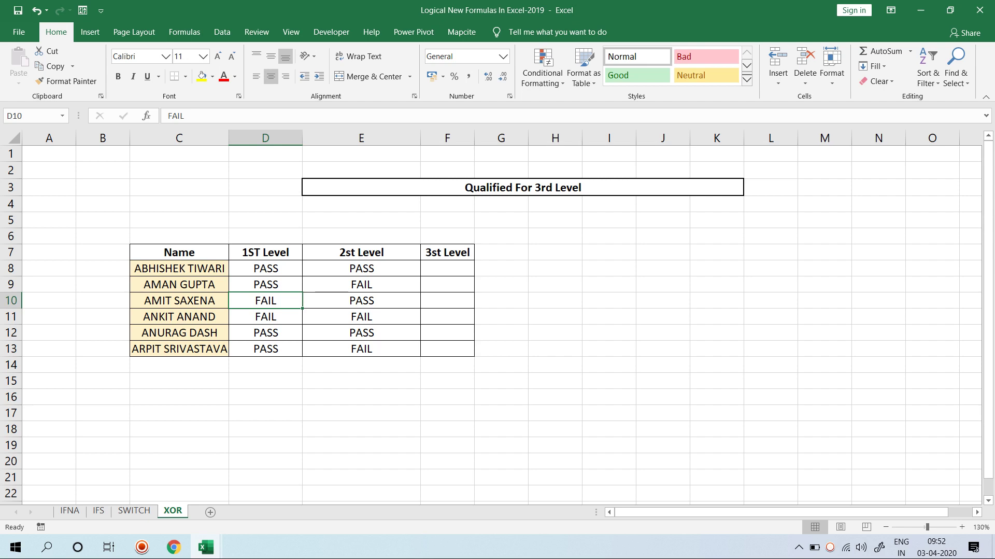
- Start an XOR formula in F8 with D8="Pass" as the first logical test
{"action": "left_click", "coordinate": [447, 268]}
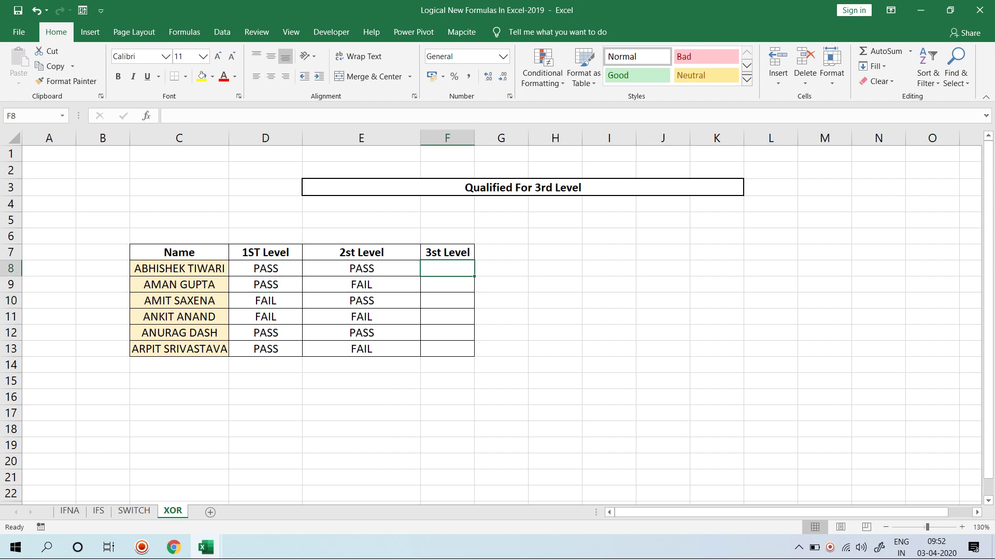
{"action": "type", "text": "=x"}
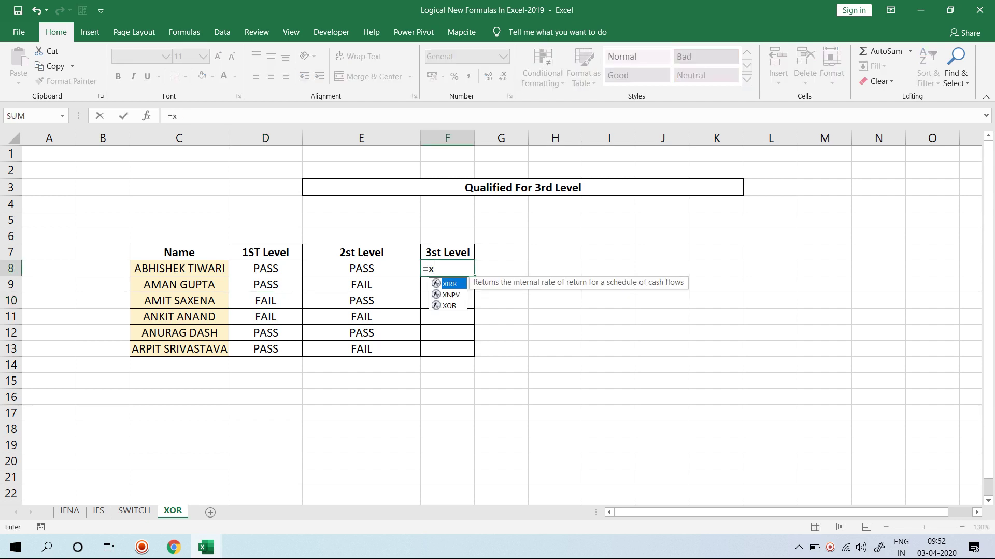
{"action": "type", "text": "or"}
{"action": "key", "text": "Tab"}
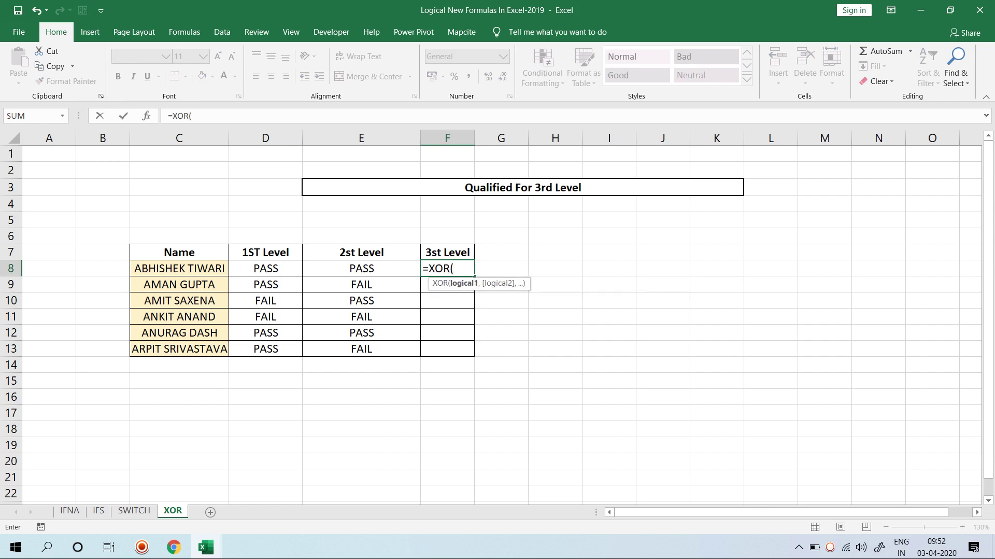
{"action": "left_click", "coordinate": [265, 268]}
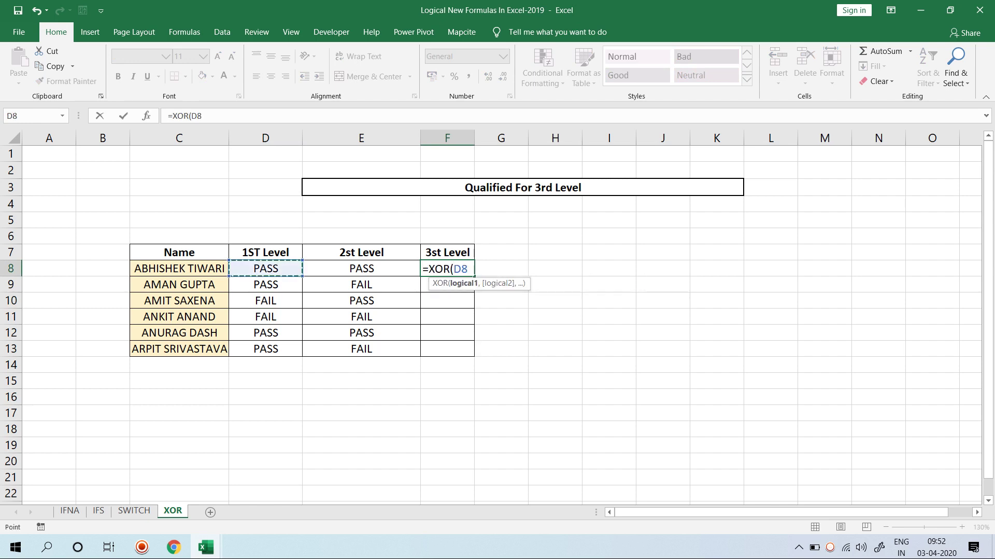
{"action": "type", "text": "="}
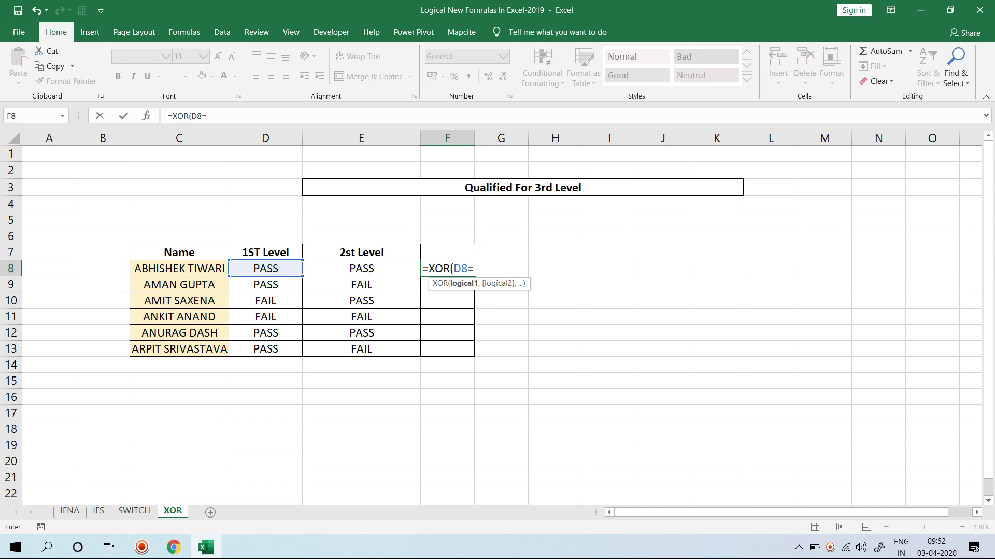
{"action": "type", "text": "\""}
{"action": "type", "text": "P"}
{"action": "type", "text": "sdd"}
{"action": "key", "text": "BackSpace"}
{"action": "key", "text": "BackSpace"}
{"action": "key", "text": "BackSpace"}
{"action": "type", "text": "ass\","}
- Complete the XOR formula in F8 with E8="Pass" as the second logical test
{"action": "key", "text": "Left"}
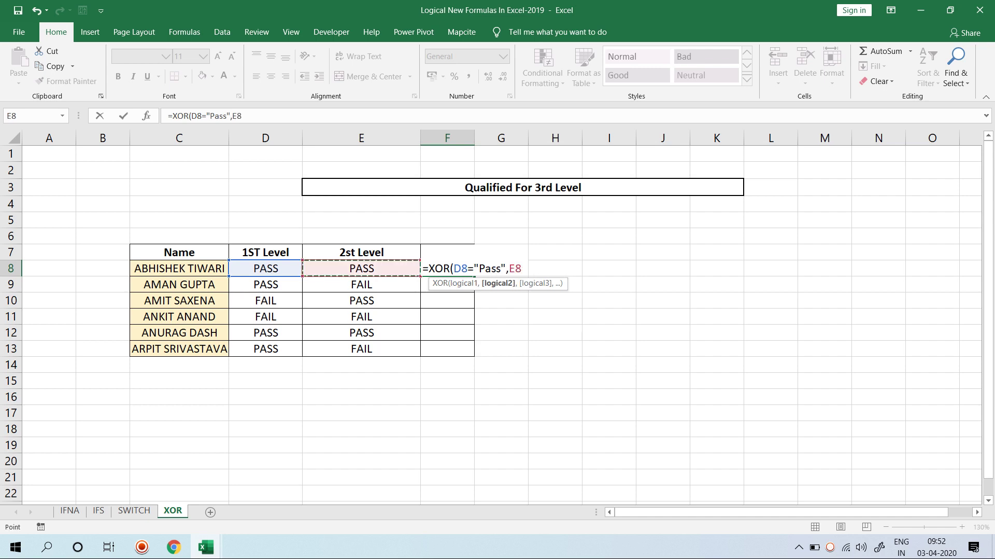
{"action": "type", "text": "="}
{"action": "key", "text": "Return"}
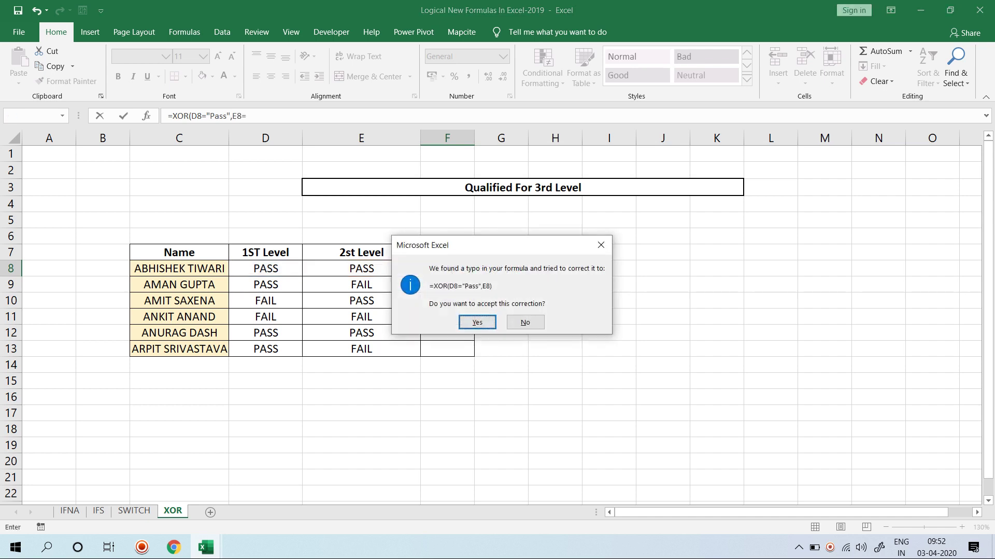
{"action": "key", "text": "Tab"}
{"action": "key", "text": "Return"}
{"action": "key", "text": "Return"}
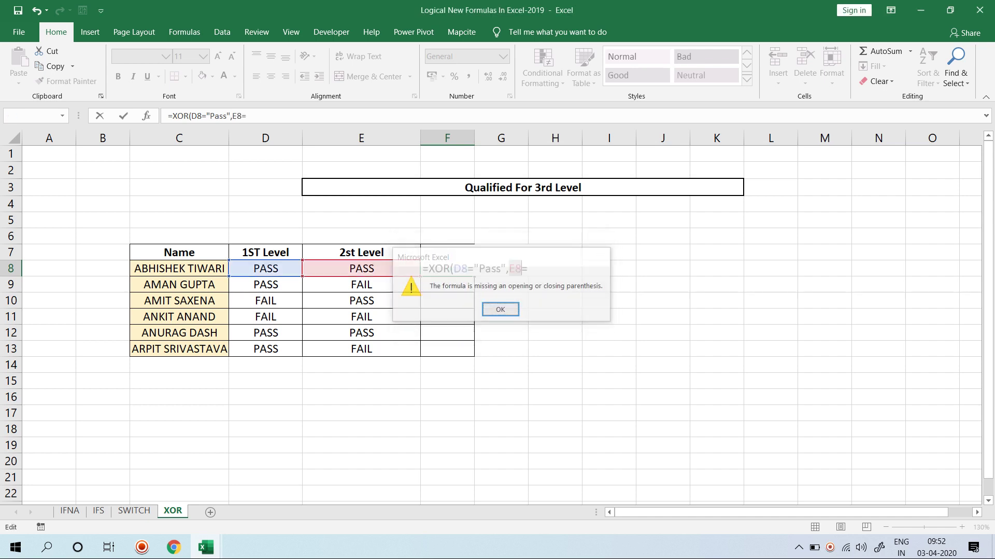
{"action": "type", "text": "\"p"}
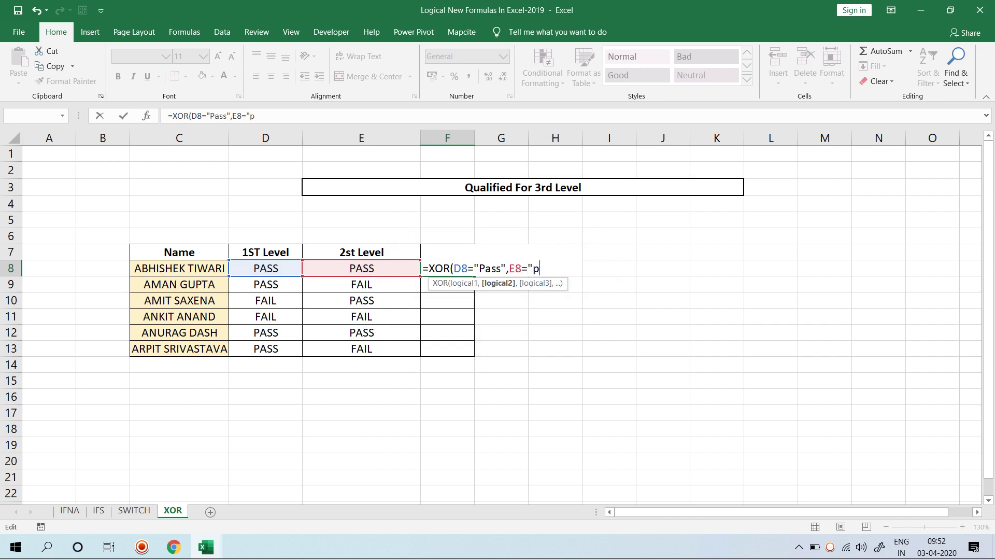
{"action": "key", "text": "BackSpace"}
{"action": "type", "text": "Pass:"}
{"action": "key", "text": "BackSpace"}
{"action": "type", "text": "\")"}
{"action": "key", "text": "Return"}
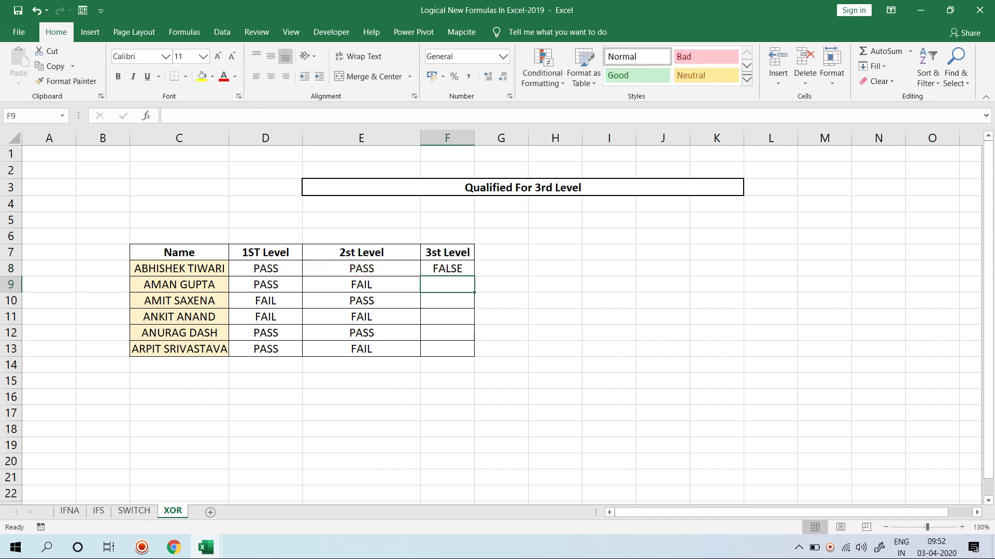
- Fill the XOR formula from F8 down through F13 and reselect F8
{"action": "key", "text": "Up"}
{"action": "double_click", "coordinate": [474, 276]}
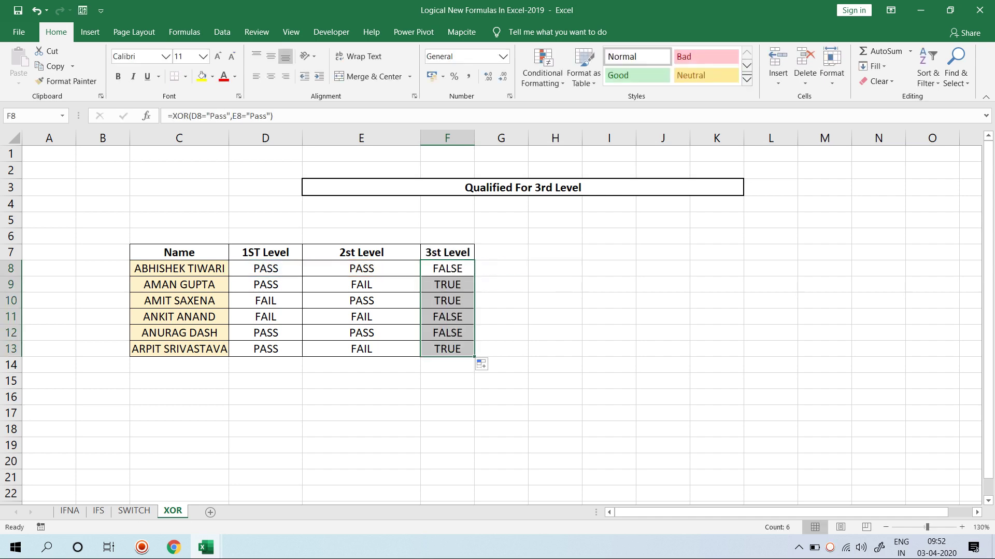
{"action": "left_click", "coordinate": [447, 269]}
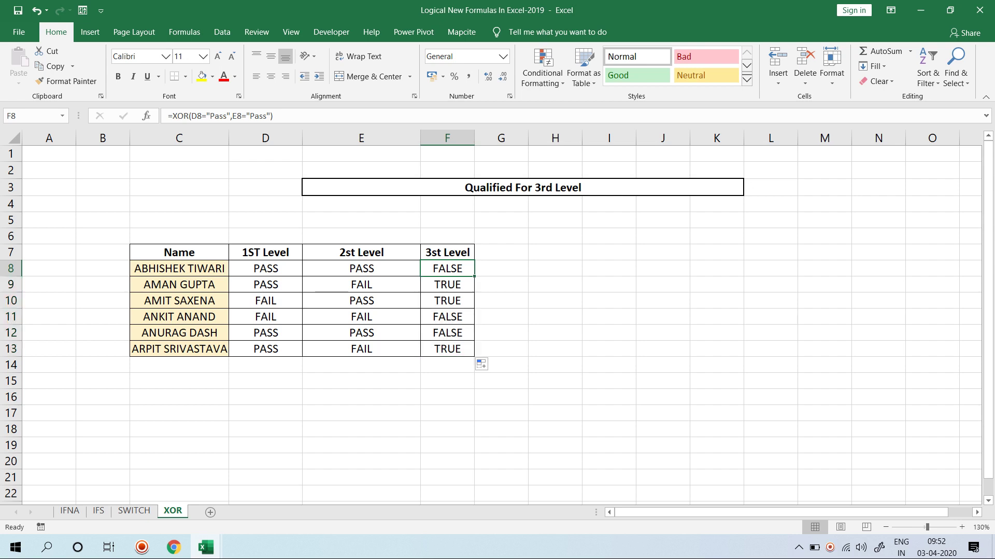
- Check each XOR result in F8:F13 against the 1ST Level and 2st Level entries in the same row
{"action": "left_click_drag", "start_coordinate": [269, 269], "coordinate": [361, 269]}
{"action": "left_click", "coordinate": [440, 270]}
{"action": "key", "text": "Down"}
{"action": "key", "text": "Left"}
{"action": "key", "text": "Left"}
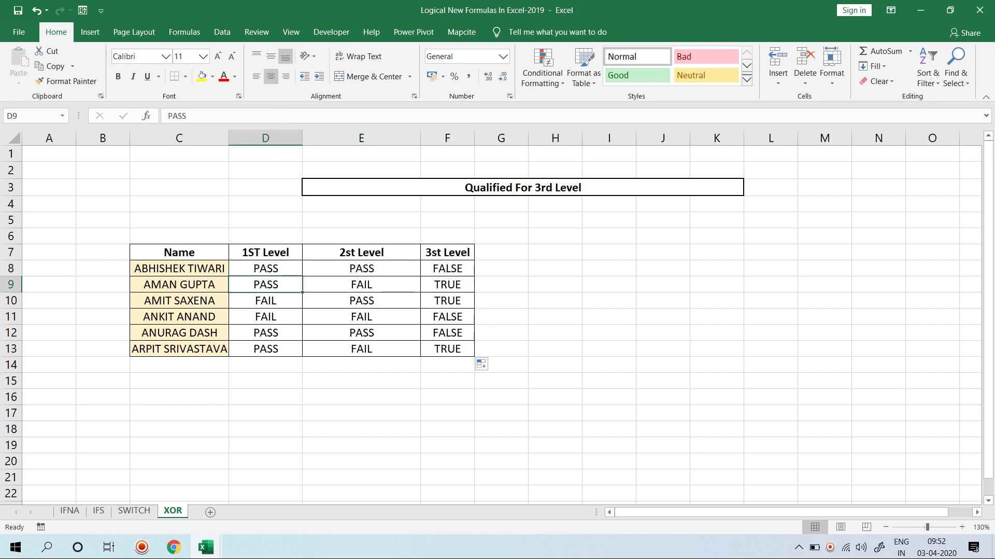
{"action": "key", "text": "Right"}
{"action": "key", "text": "Right"}
{"action": "key", "text": "Left"}
{"action": "key", "text": "Down"}
{"action": "key", "text": "Left"}
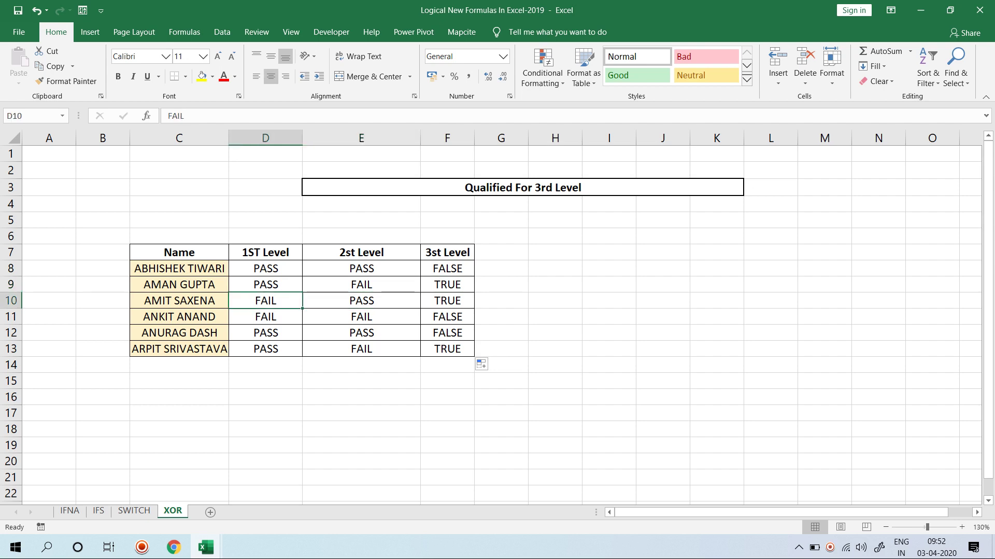
{"action": "key", "text": "Right"}
{"action": "key", "text": "Right"}
{"action": "key", "text": "Left"}
{"action": "key", "text": "Left"}
{"action": "key", "text": "Down"}
{"action": "key", "text": "Right"}
{"action": "key", "text": "Right"}
{"action": "key", "text": "Down"}
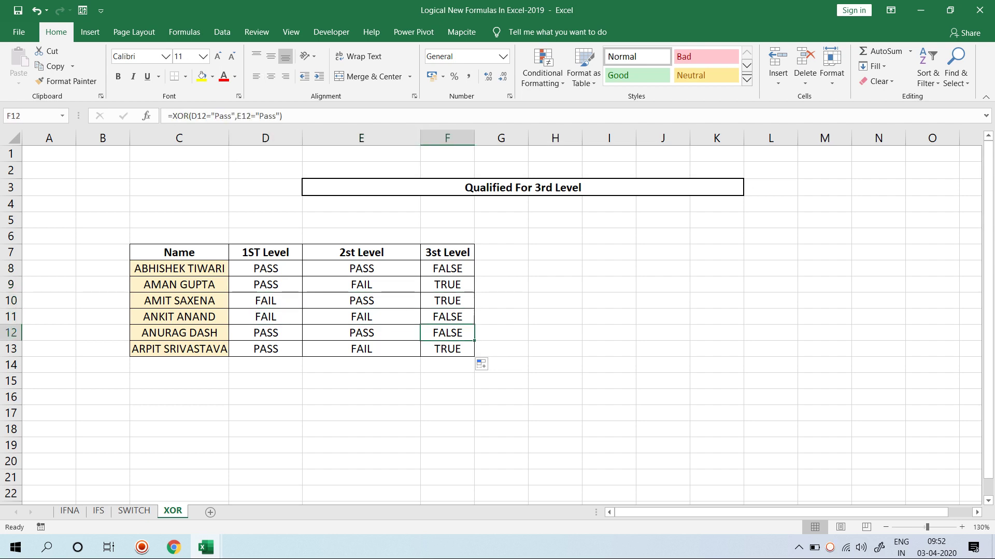
{"action": "key", "text": "Left"}
{"action": "key", "text": "Left"}
{"action": "key", "text": "Right"}
{"action": "key", "text": "Right"}
{"action": "key", "text": "Down"}
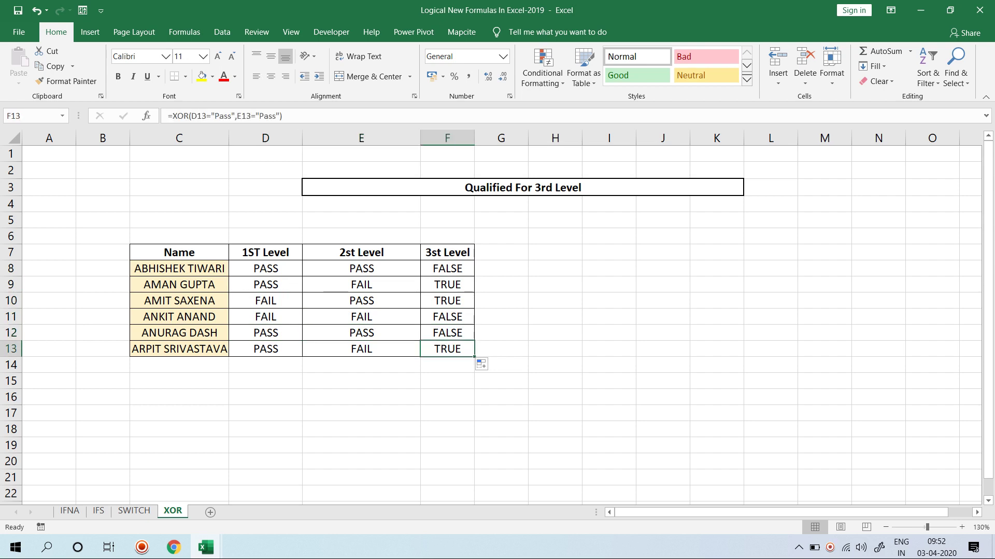
- Start an IF formula in G8 with F8 as the logical test
{"action": "key", "text": "Up"}
{"action": "key", "text": "Up"}
{"action": "key", "text": "Up"}
{"action": "key", "text": "Up"}
{"action": "key", "text": "Up"}
{"action": "key", "text": "Right"}
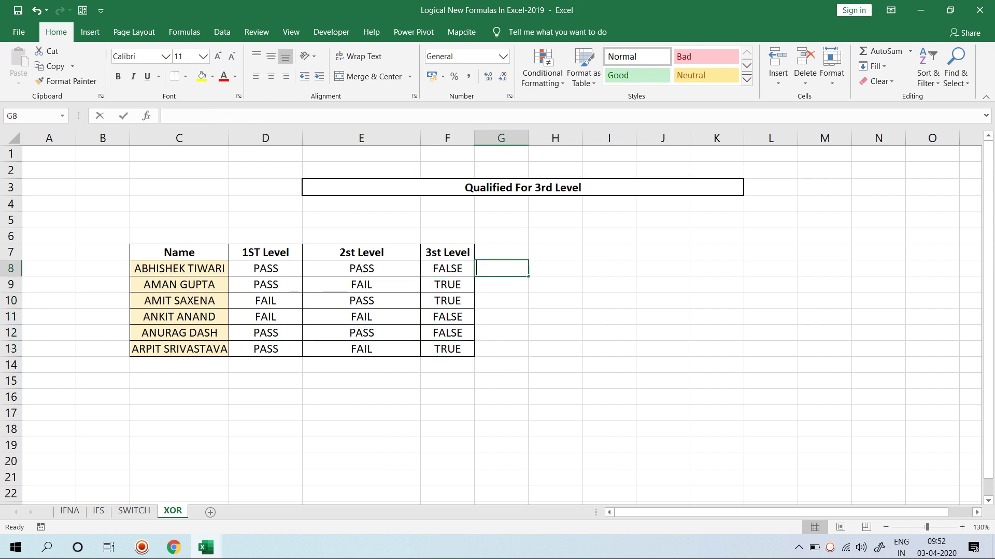
{"action": "type", "text": "=IF("}
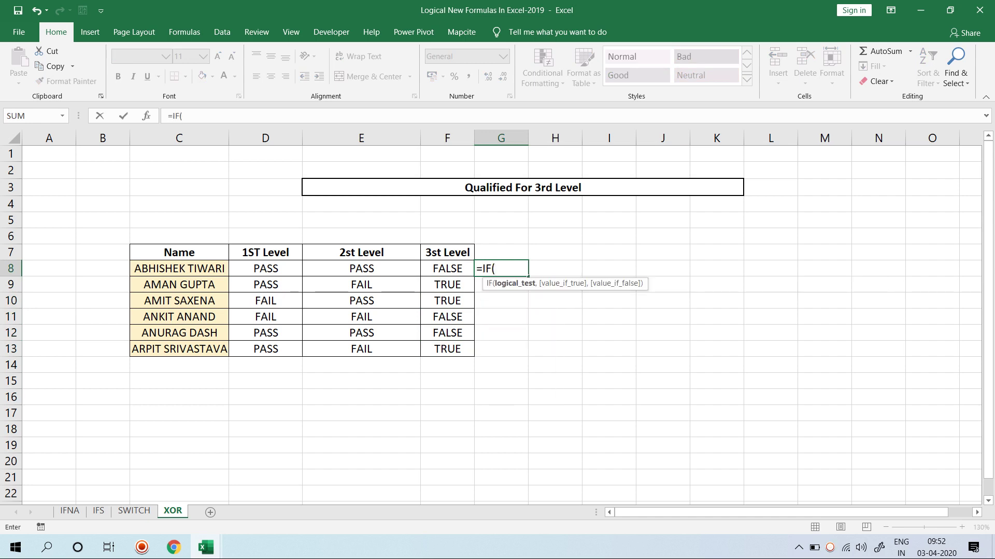
{"action": "key", "text": "Left"}
{"action": "type", "text": ","}
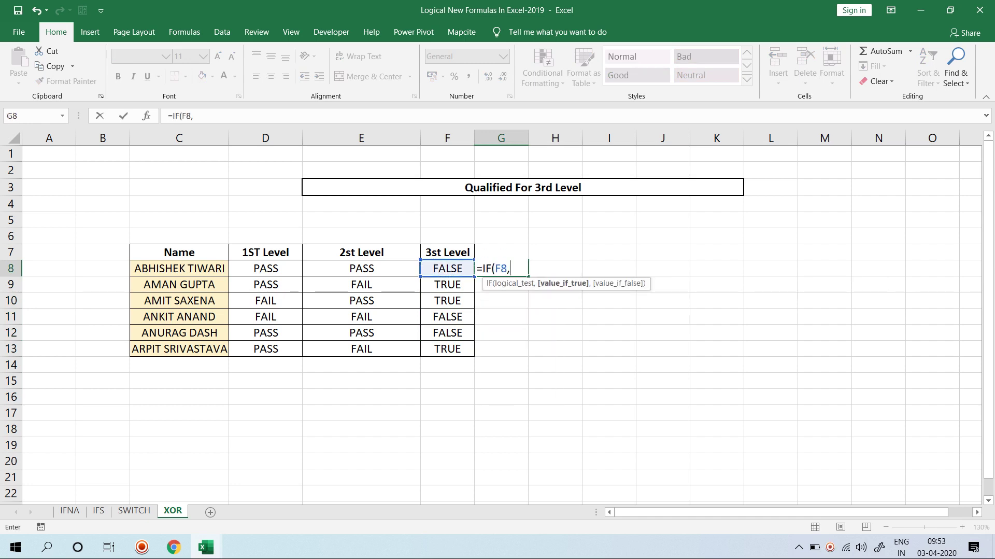
- Enter "Not Required To 3st Level" as a text argument of the G8 IF formula and remove the stray F8 reference behind it
{"action": "type", "text": "\"Not Requir"}
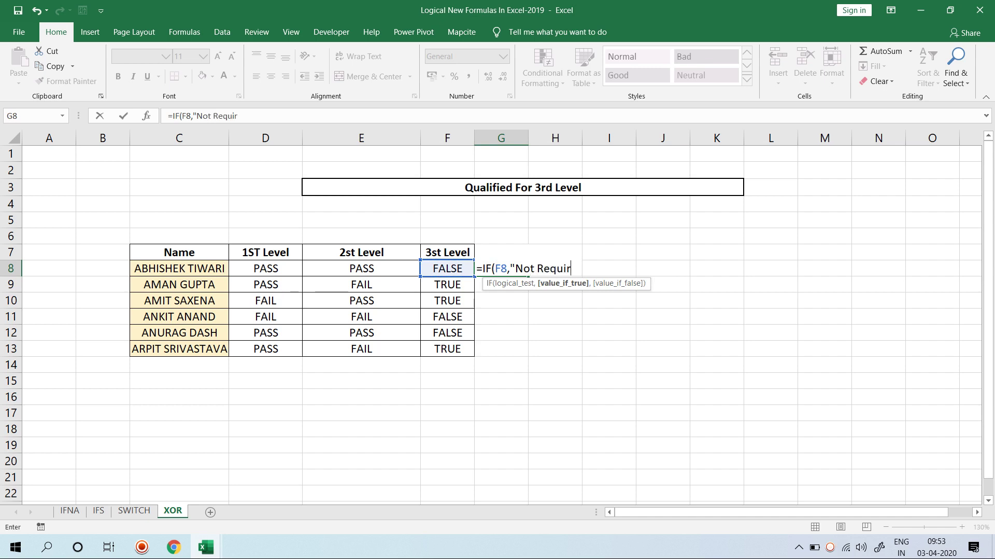
{"action": "type", "text": "ed To 3st Le"}
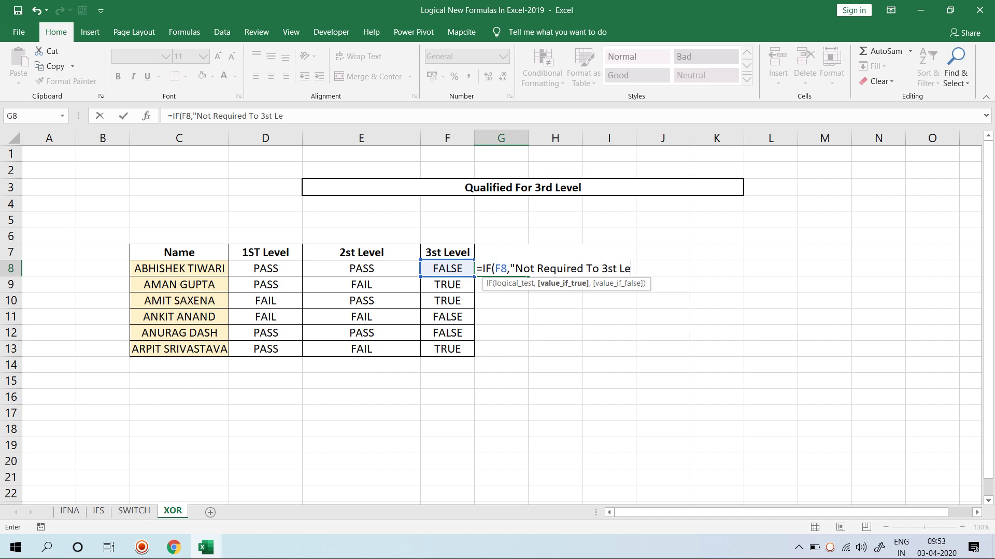
{"action": "type", "text": "vel\","}
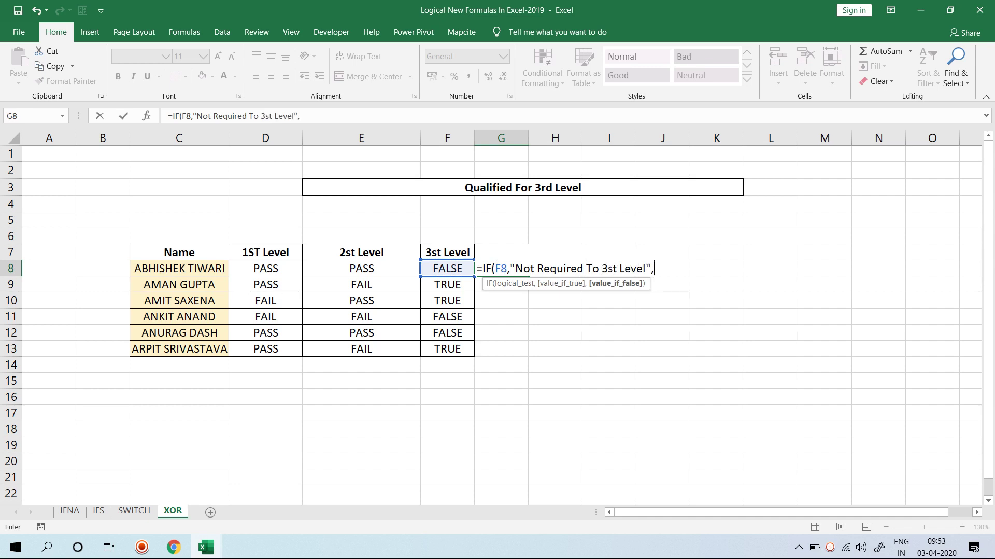
{"action": "key", "text": "Left"}
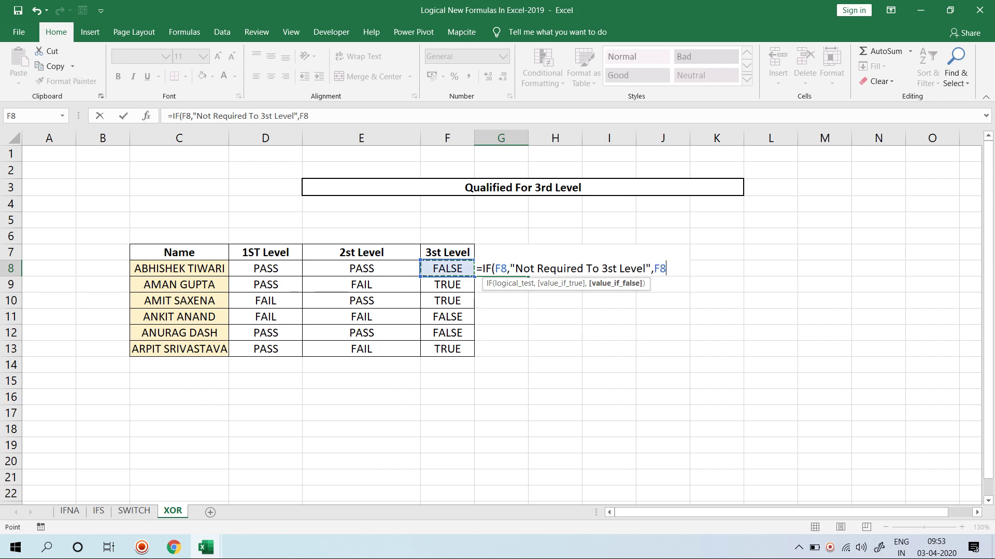
{"action": "key", "text": "BackSpace"}
{"action": "key", "text": "BackSpace"}
{"action": "key", "text": "BackSpace"}
{"action": "key", "text": "BackSpace"}
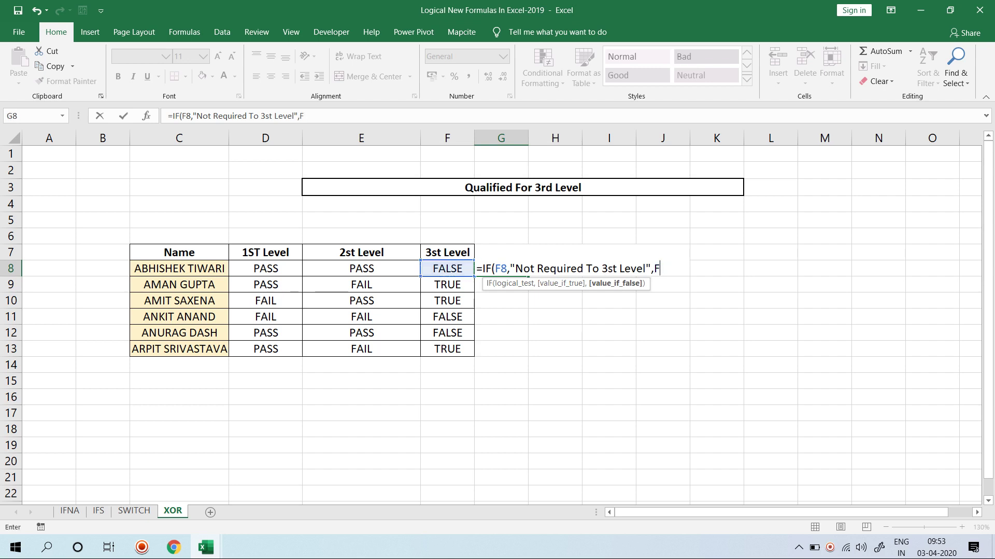
{"action": "type", "text": "\","}
- Insert "You Required To 3st Level" as the value if true, ahead of the "Not Required To 3st Level" text, and complete the G8 formula
{"action": "left_click", "coordinate": [510, 269]}
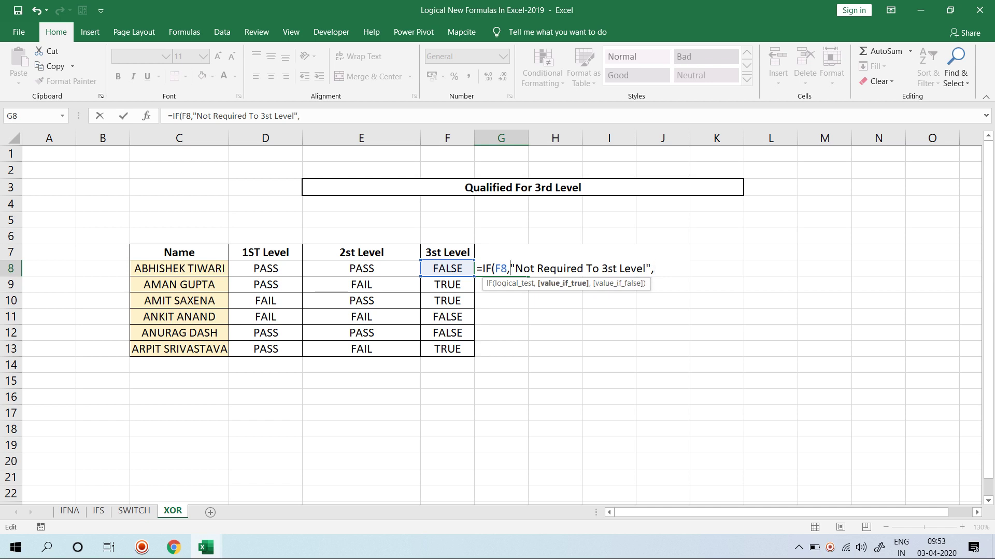
{"action": "type", "text": "\""}
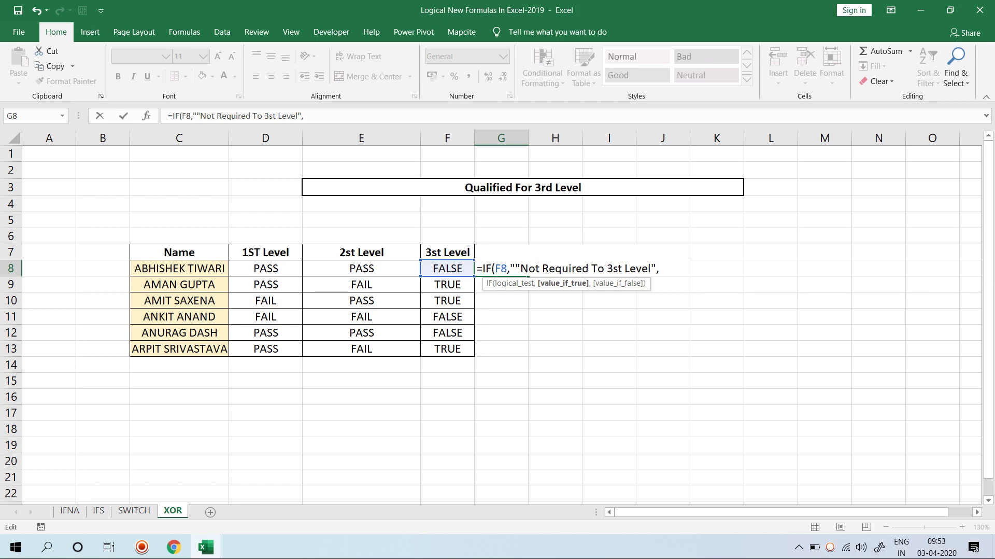
{"action": "type", "text": "Uou"}
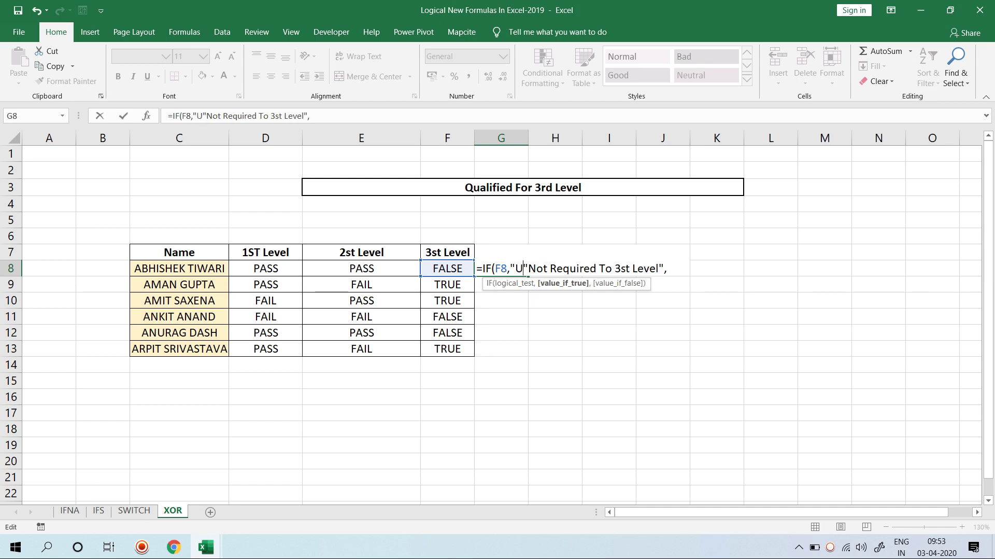
{"action": "key", "text": "BackSpace"}
{"action": "key", "text": "BackSpace"}
{"action": "key", "text": "BackSpace"}
{"action": "key", "text": "Right"}
{"action": "key", "text": "Left"}
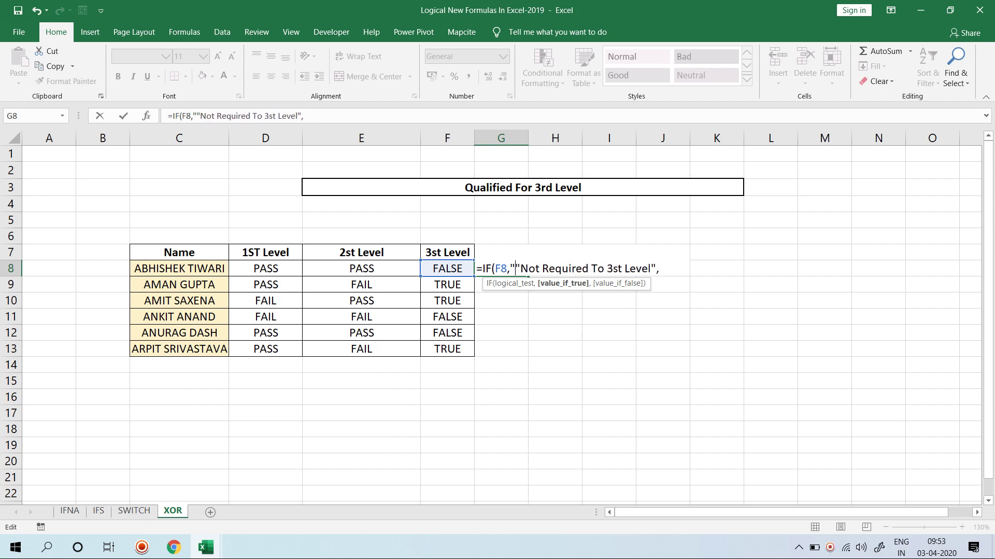
{"action": "type", "text": "Y"}
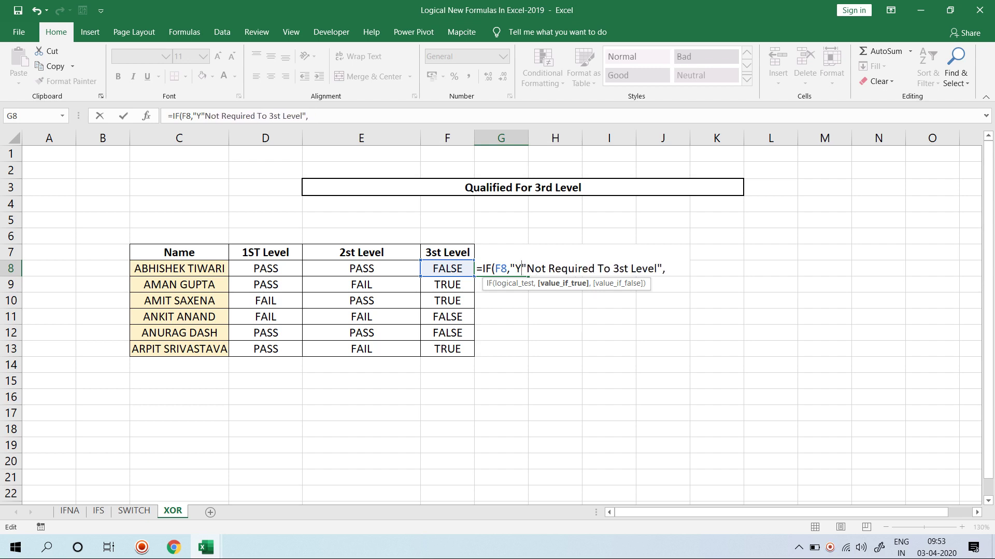
{"action": "type", "text": "ou"}
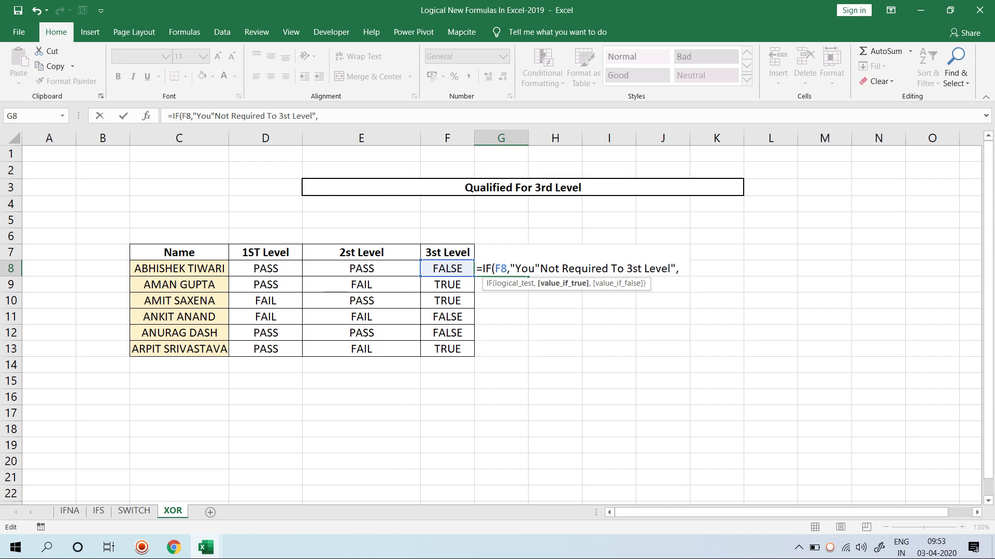
{"action": "type", "text": "R"}
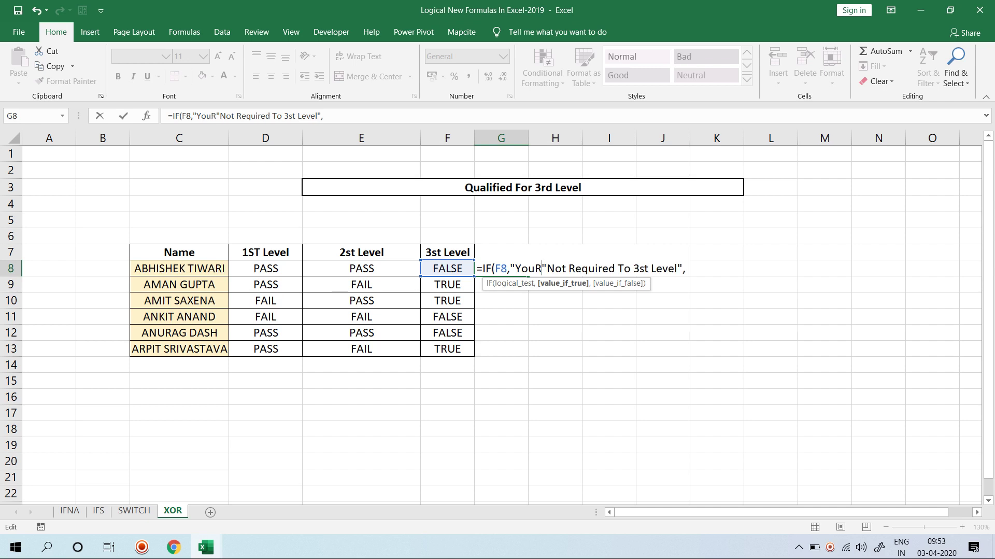
{"action": "key", "text": "BackSpace"}
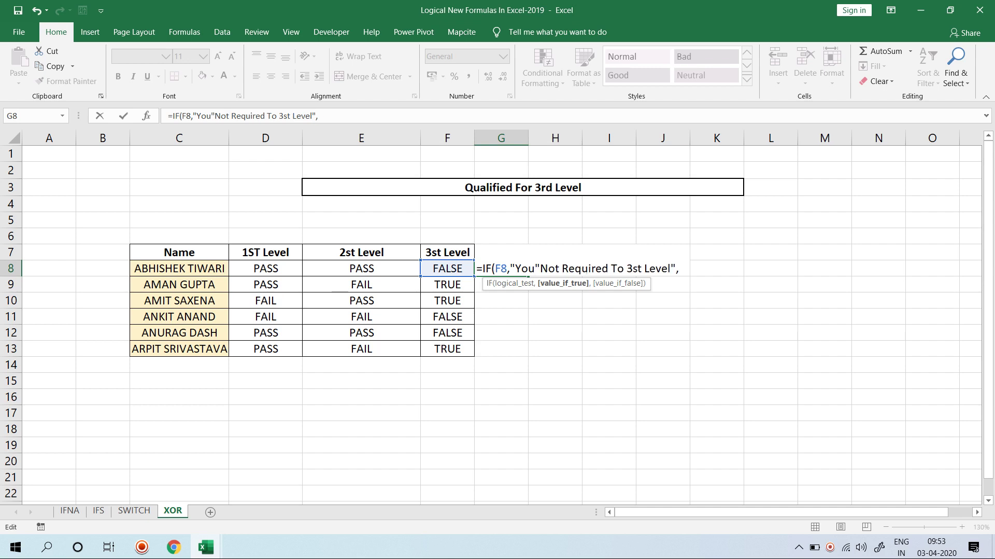
{"action": "type", "text": "Re"}
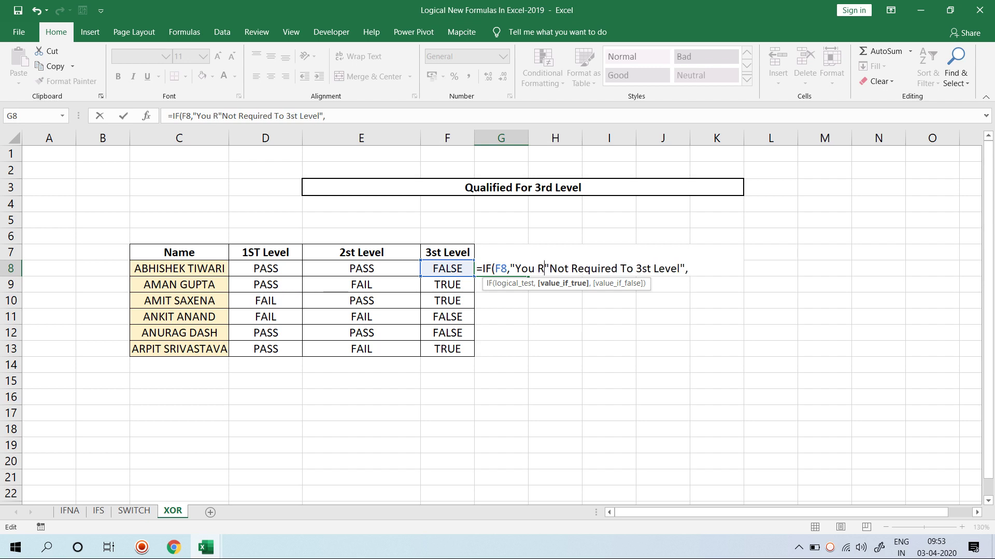
{"action": "type", "text": "quired "}
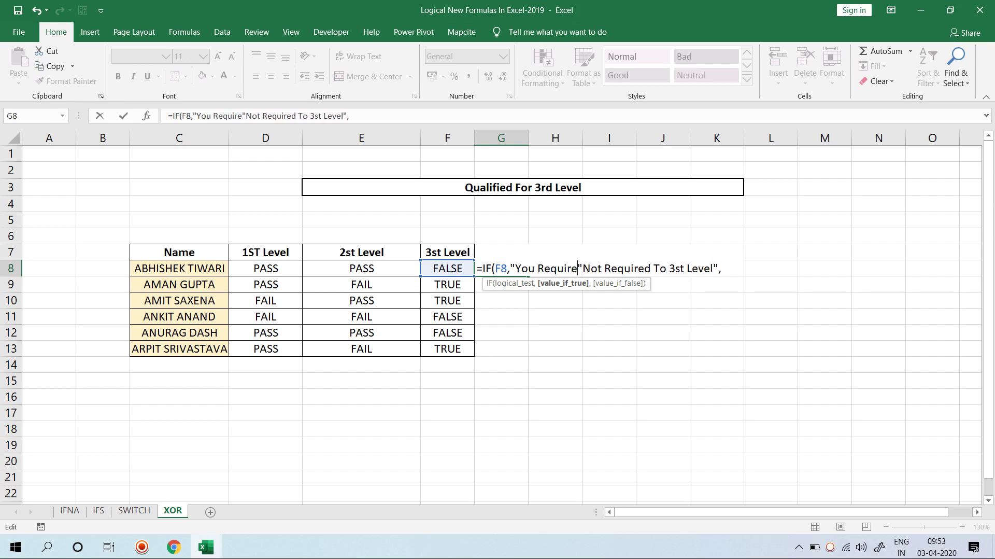
{"action": "type", "text": "To "}
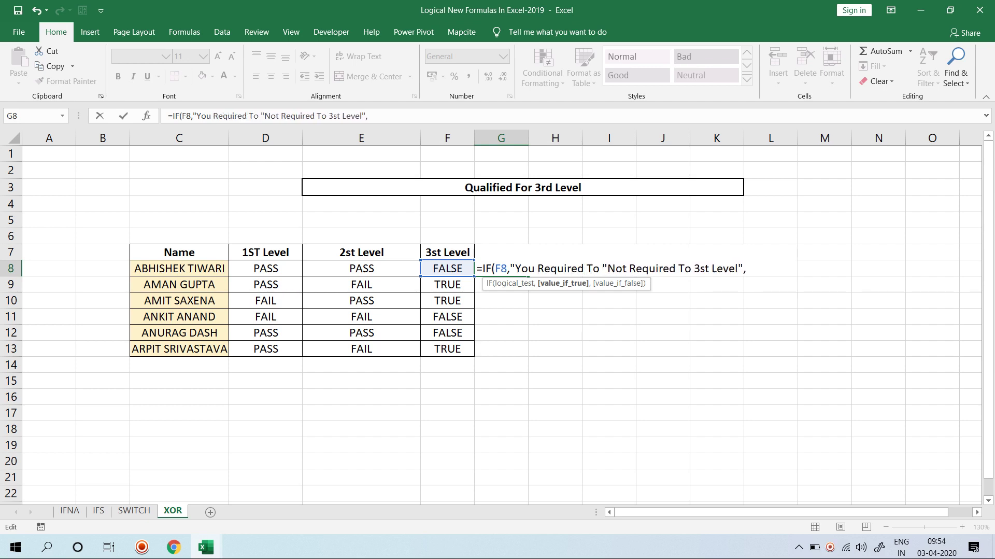
{"action": "type", "text": "3st"}
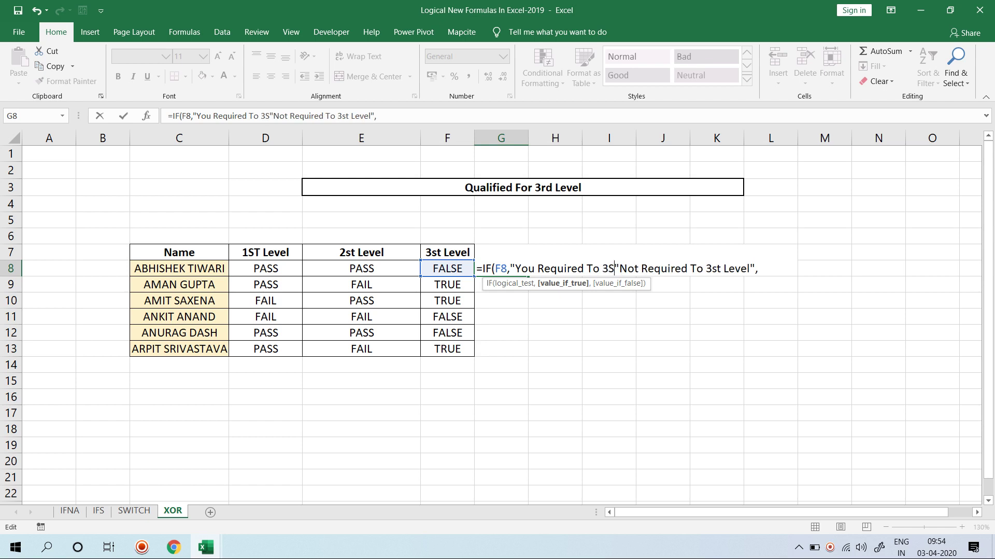
{"action": "key", "text": "BackSpace"}
{"action": "type", "text": "t Level"}
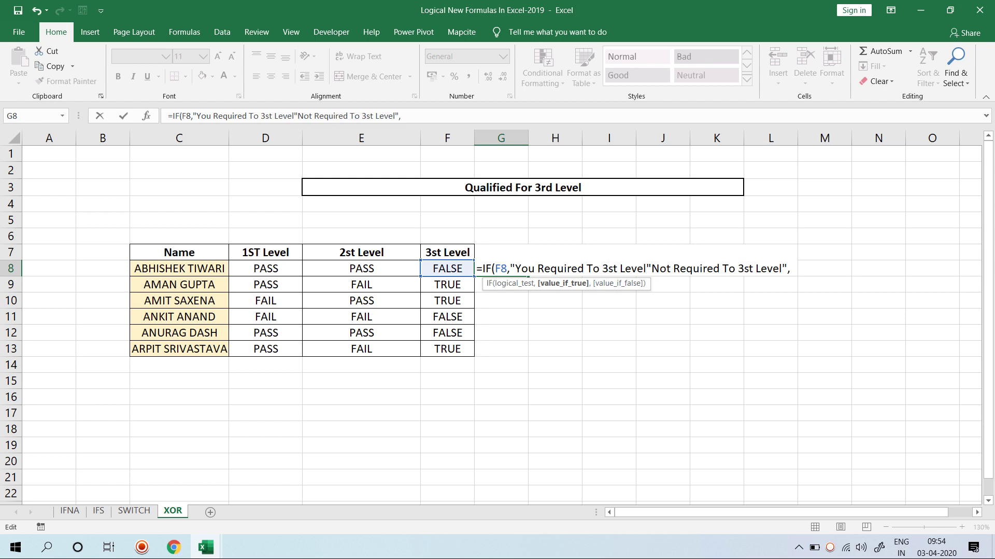
{"action": "type", "text": "\","}
{"action": "key", "text": "Return"}
{"action": "key", "text": "Return"}
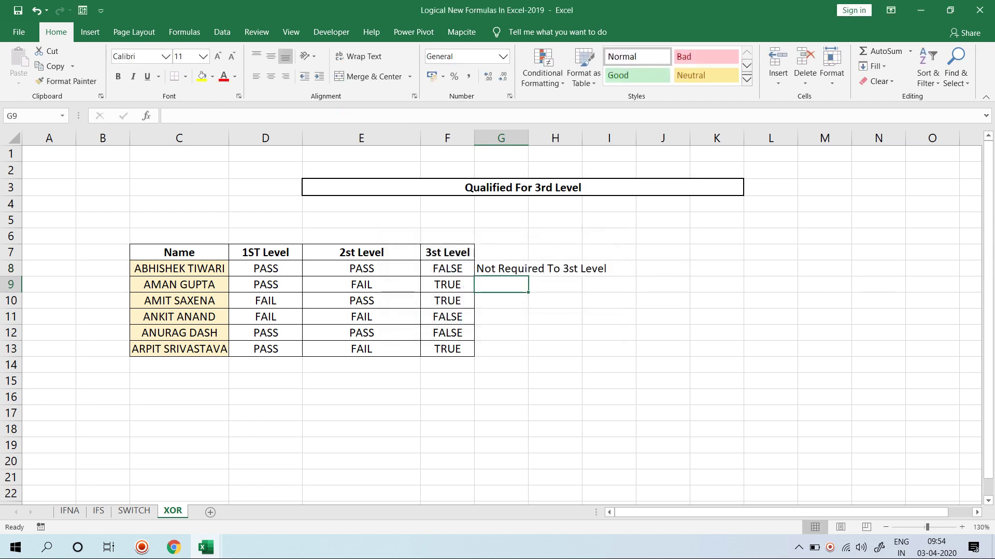
- Fill the IF formula from G8 down through G13
{"action": "key", "text": "Left"}
{"action": "key", "text": "ctrl+Down"}
{"action": "key", "text": "Right"}
{"action": "key", "text": "ctrl+shift+Up"}
{"action": "key", "text": "ctrl+d"}
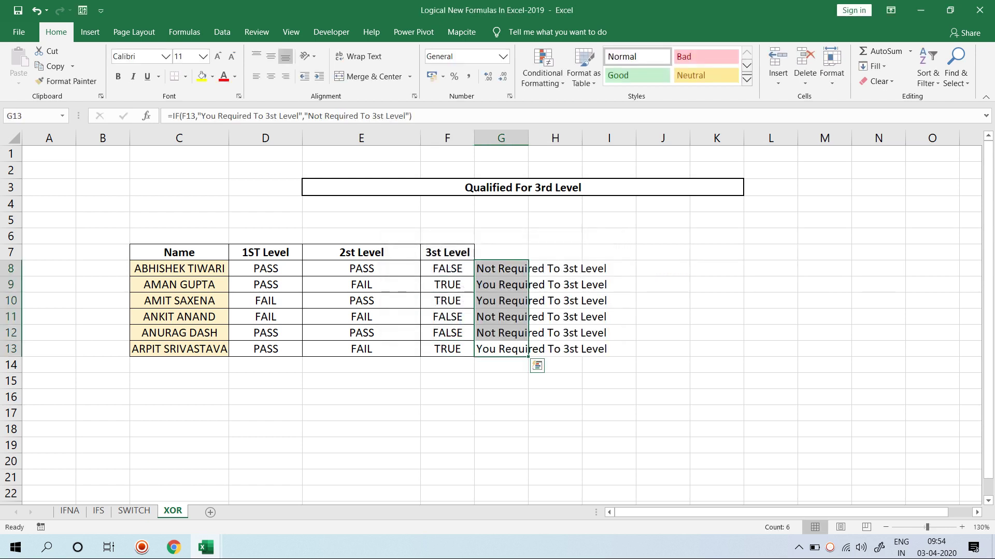
- Return to the first IF result and select the range G8:G13
{"action": "key", "text": "Down"}
{"action": "key", "text": "Up"}
{"action": "key", "text": "Up"}
{"action": "key", "text": "Up"}
{"action": "key", "text": "Up"}
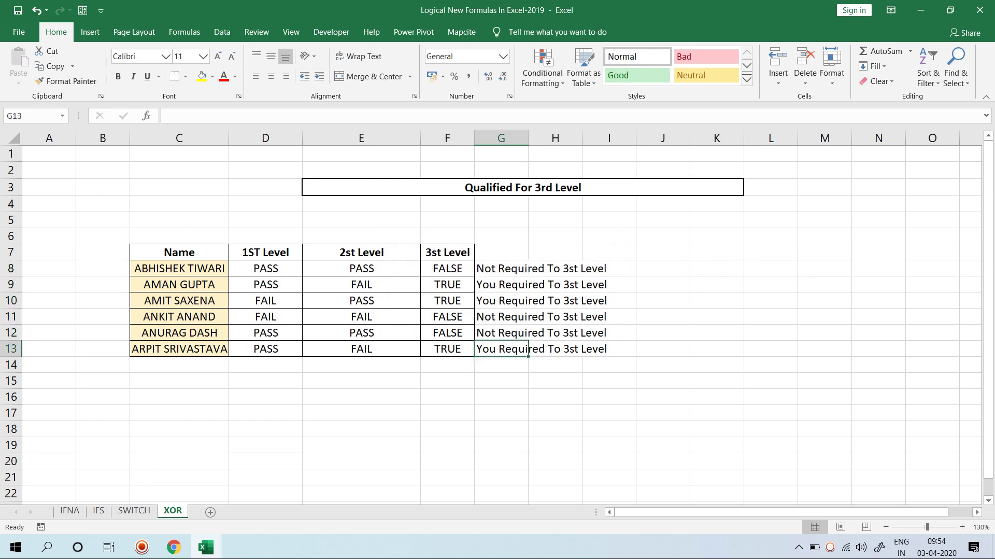
{"action": "key", "text": "Up"}
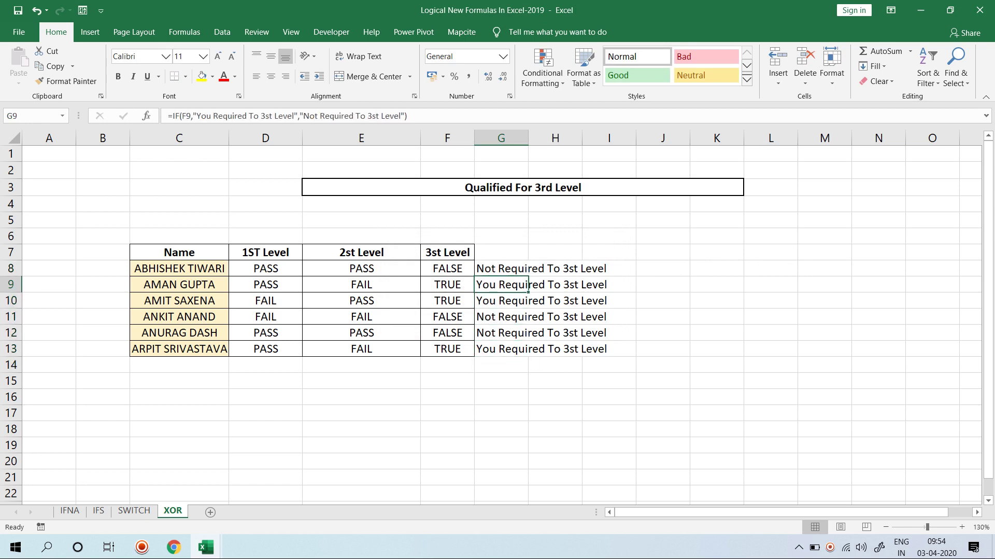
{"action": "key", "text": "Up"}
{"action": "key", "text": "ctrl+shift+Down"}
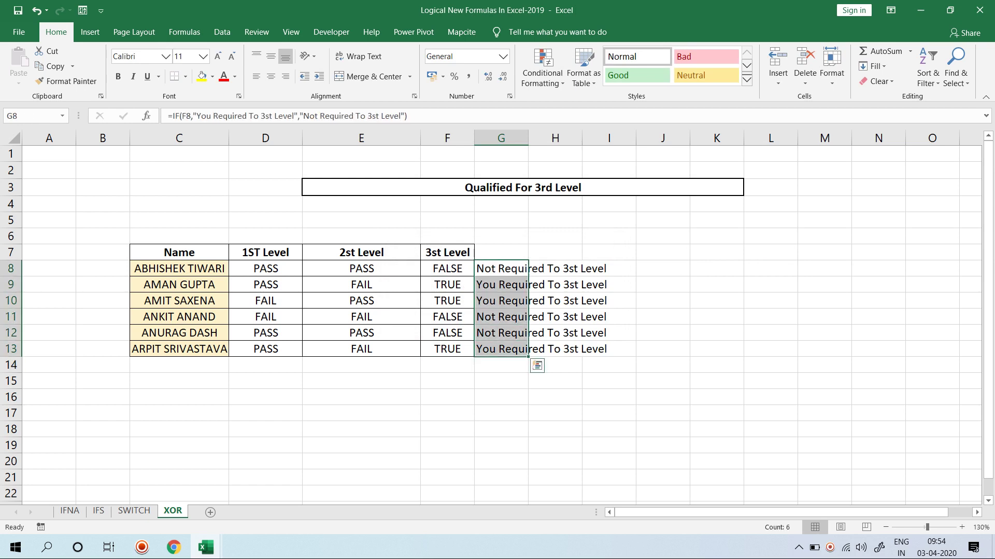